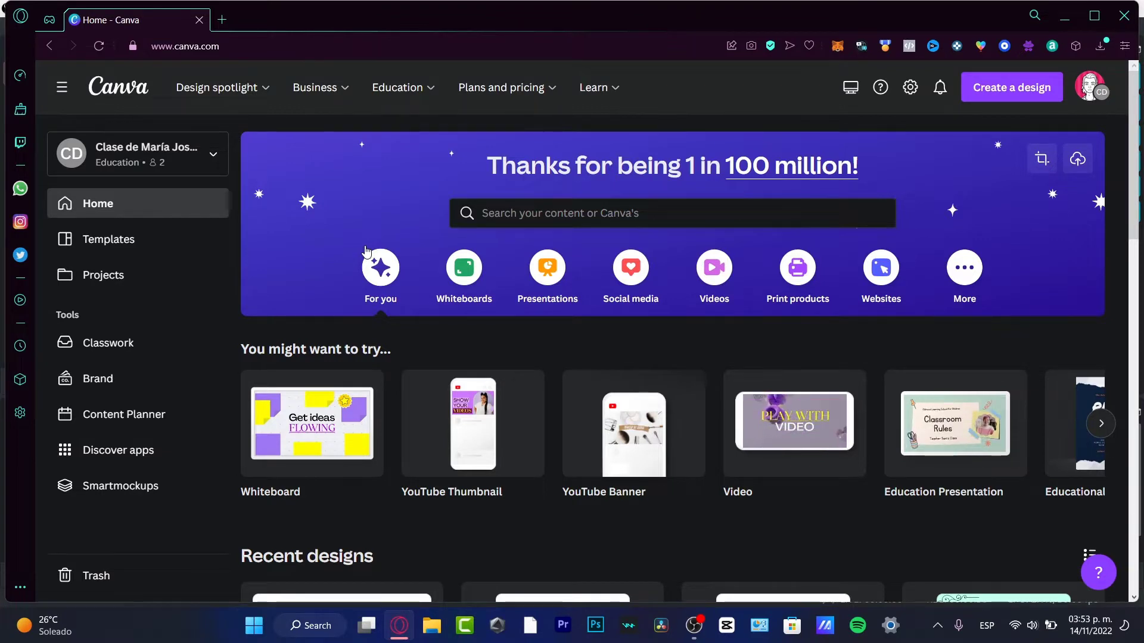
Search the web in a new browser tab for "dimensions of kdp of amazon"
mouse_move(284, 382)
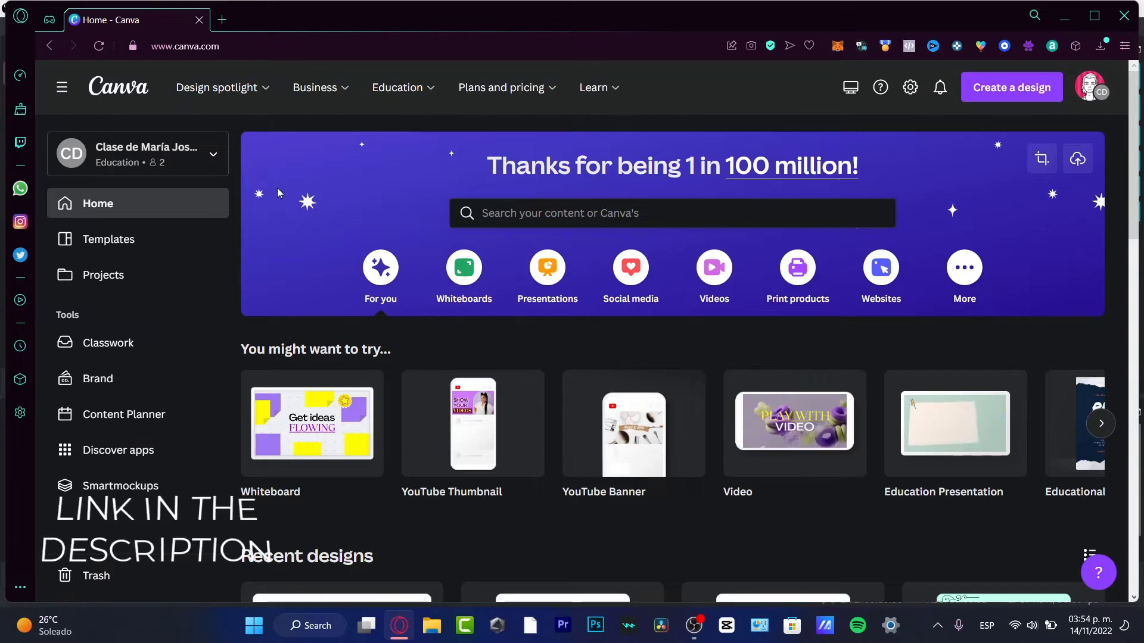
mouse_move(196, 95)
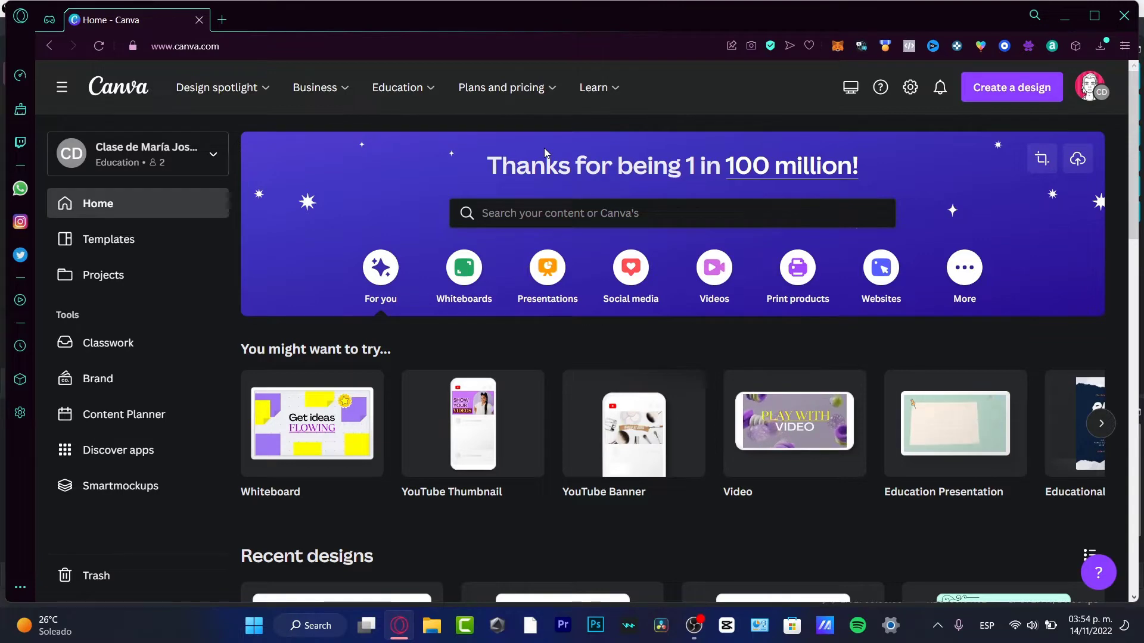
left_click(218, 20)
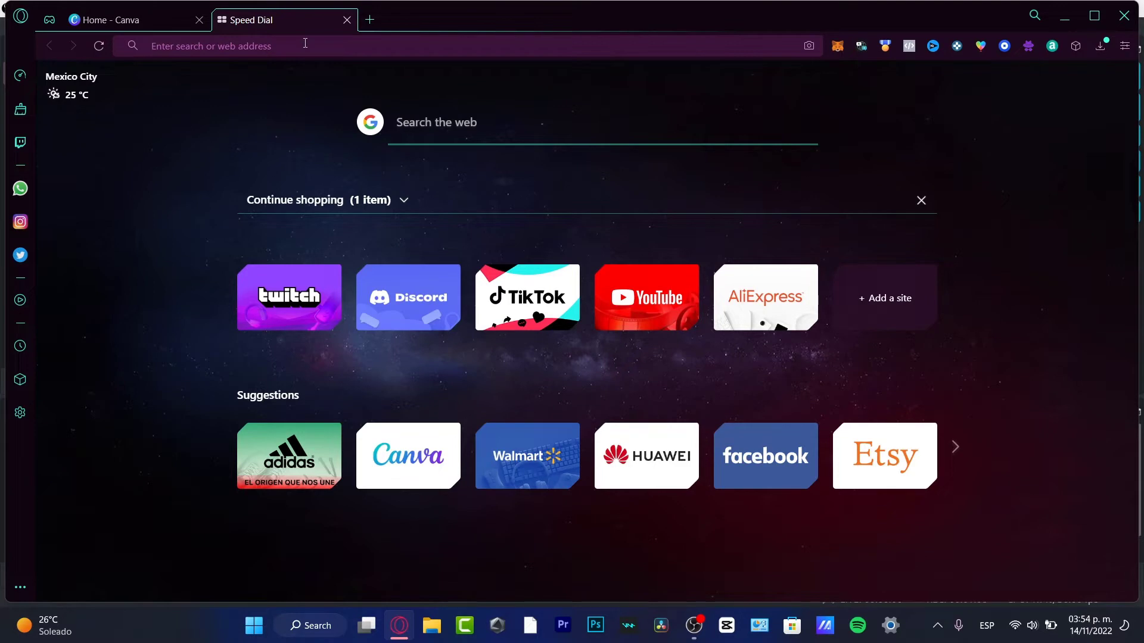
type("dimension")
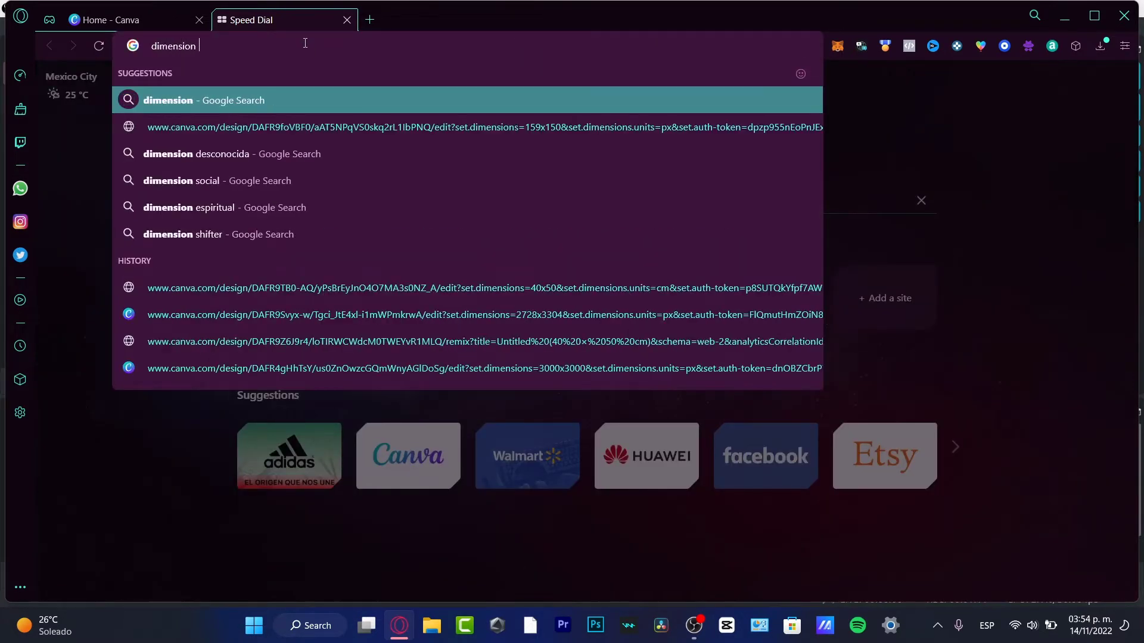
type("s of k")
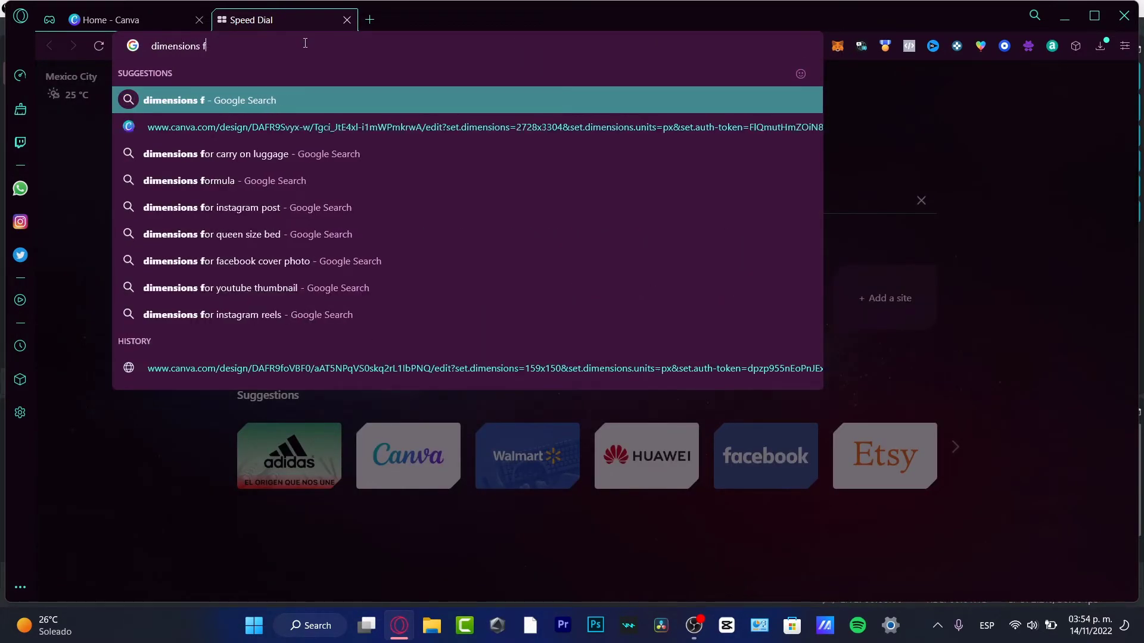
type("dp of ")
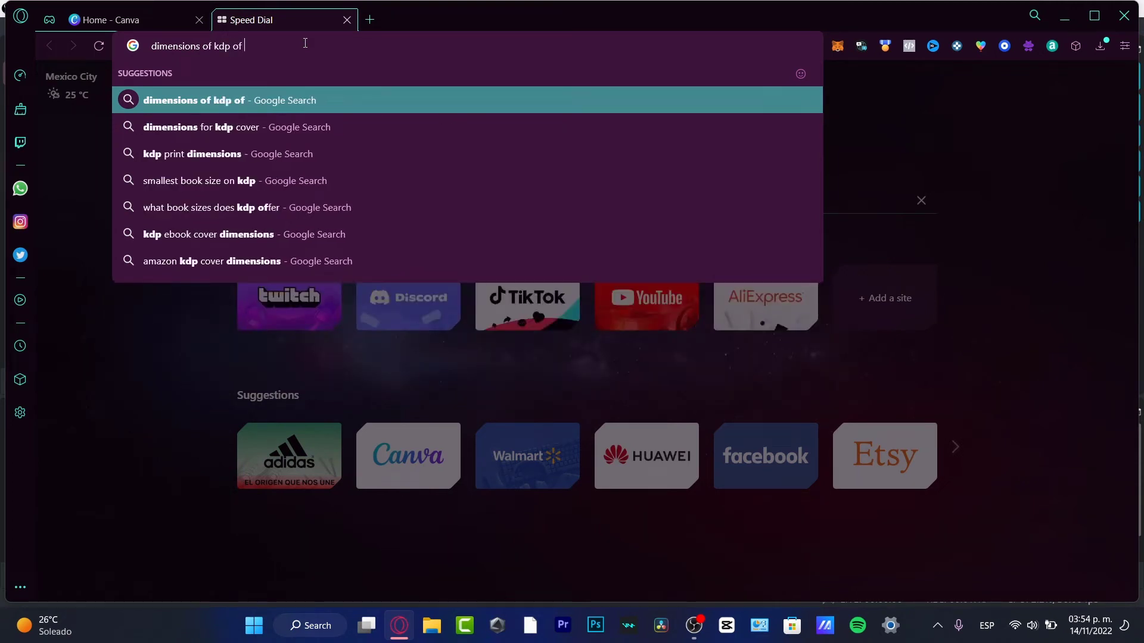
type("amazon")
key("Return")
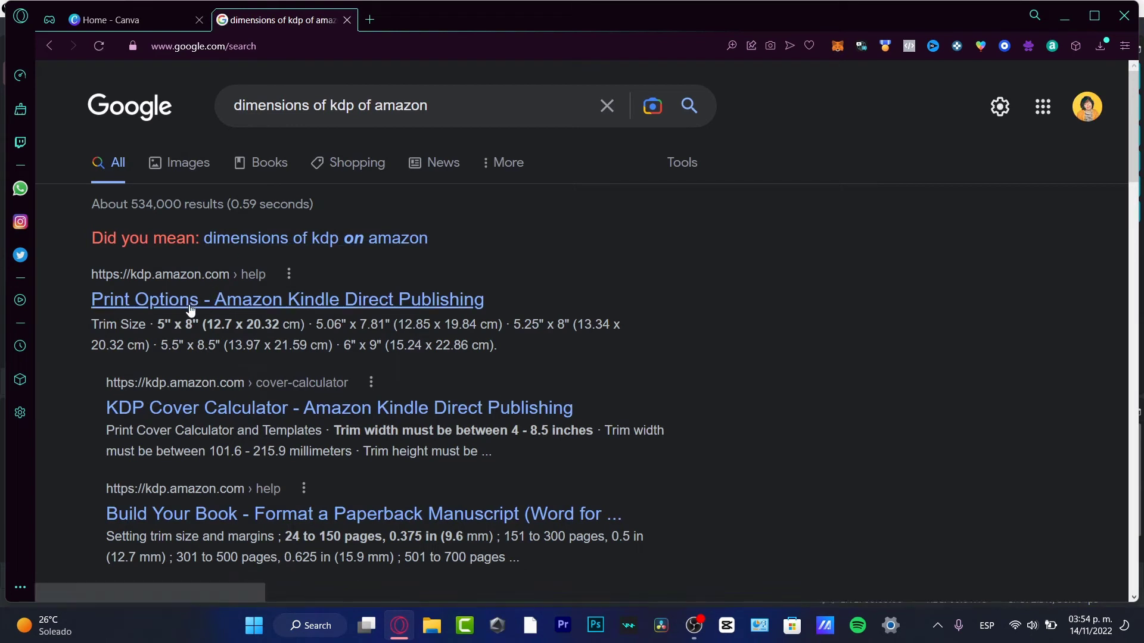
Open the Print Options help page of Amazon Kindle Direct Publishing and look through its contents
left_click_drag(132, 288, 240, 282)
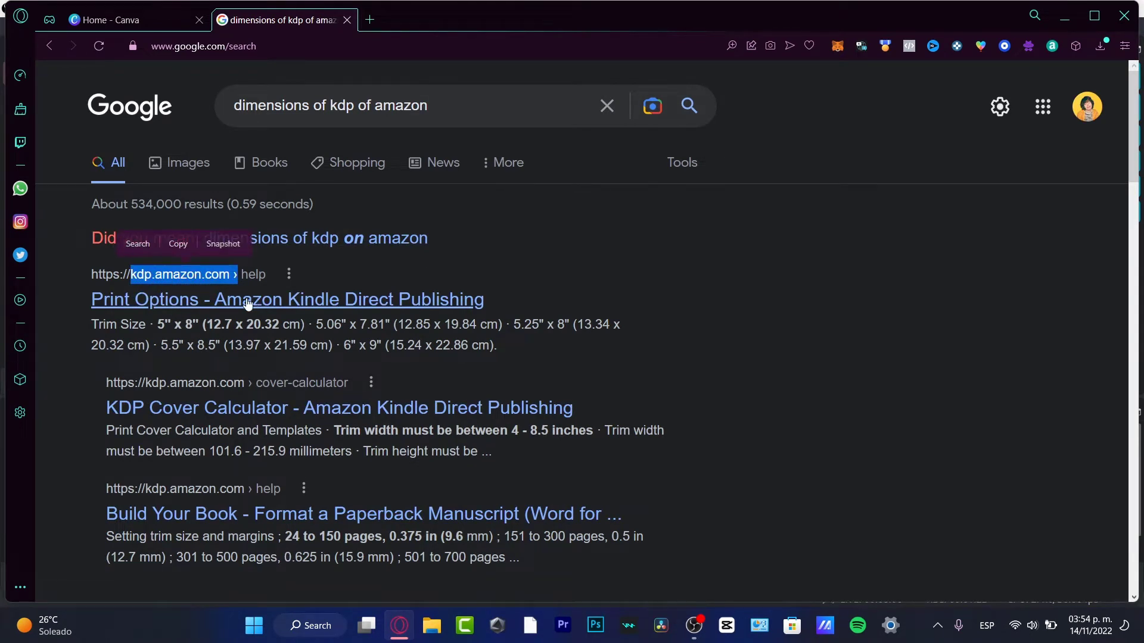
left_click(248, 303)
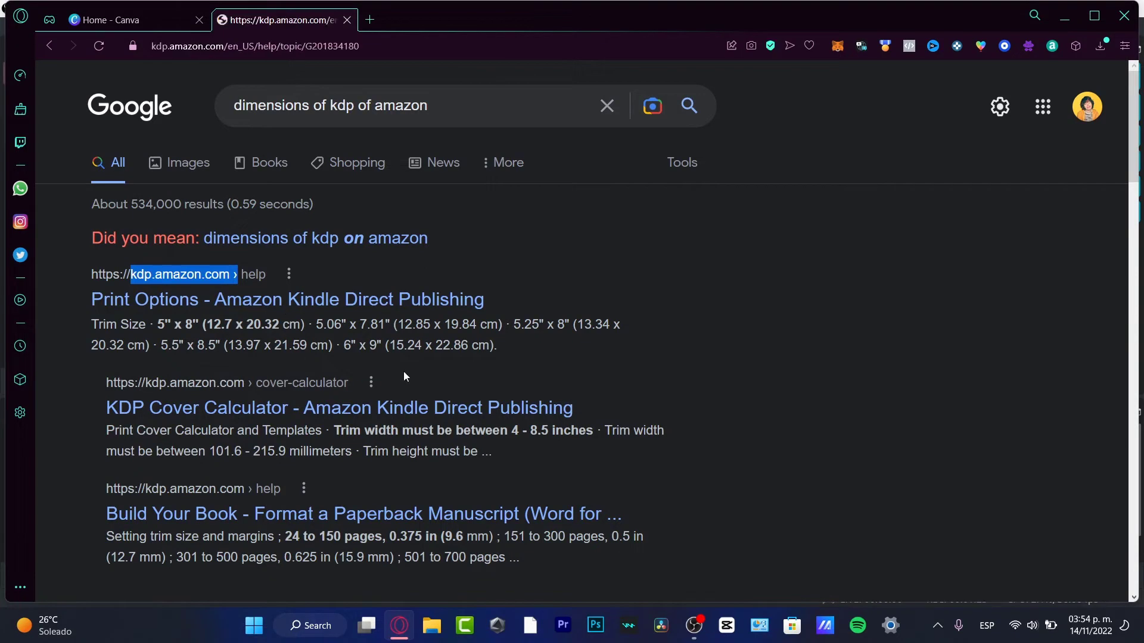
scroll(771, 438, "down", 3)
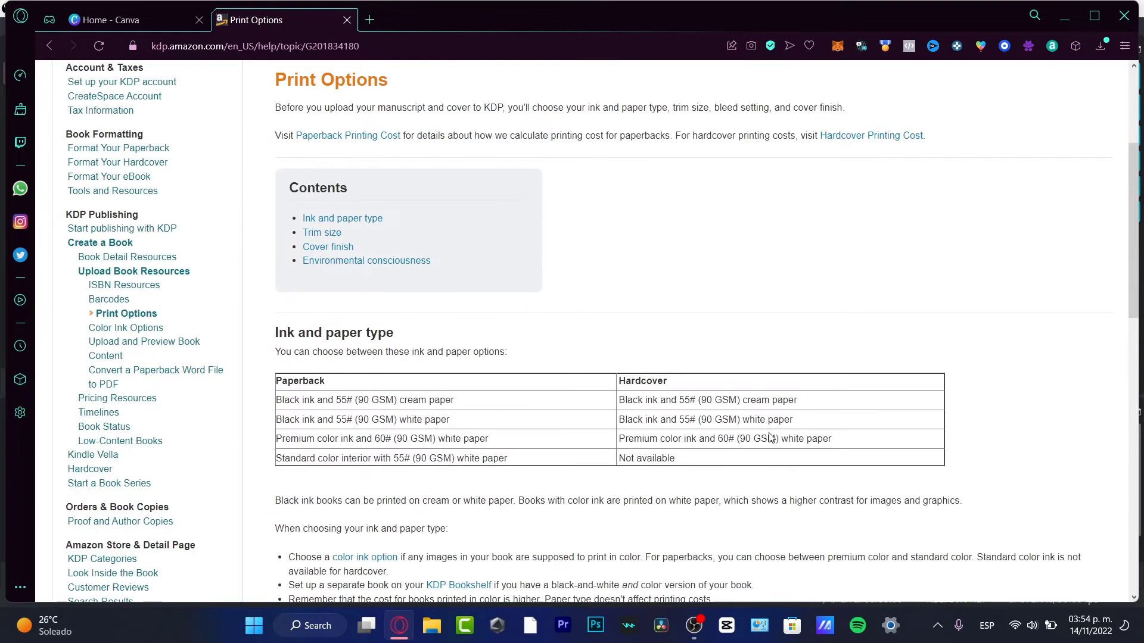
Search for "dimensions of kdp of amazon digital" and highlight the ideal cover file dimensions in the featured answer
key("alt+Left")
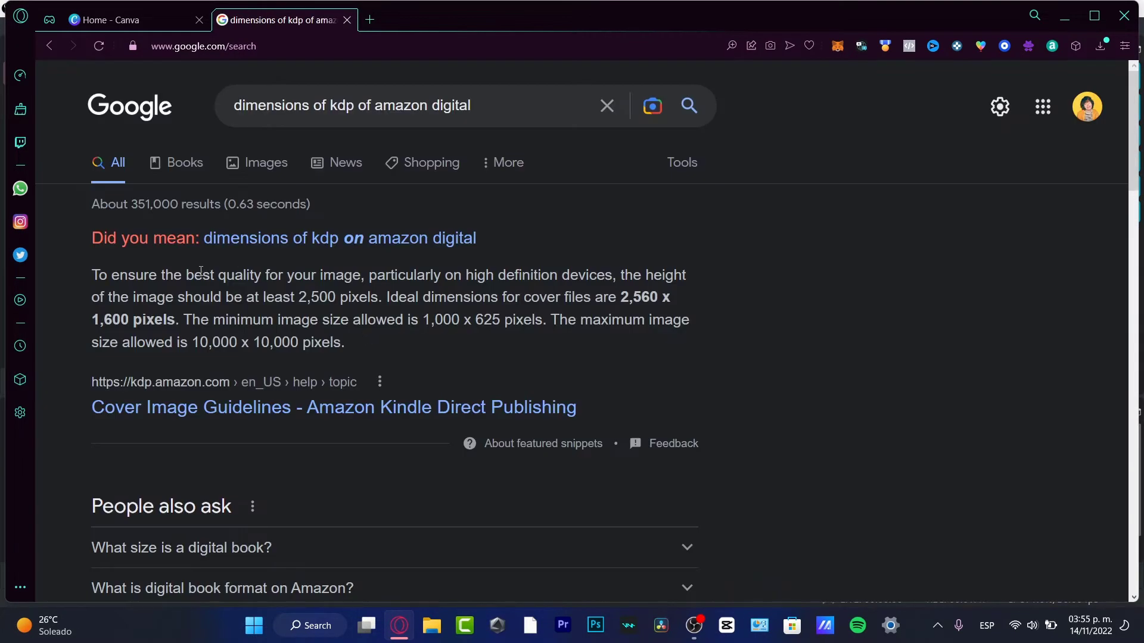
left_click_drag(201, 271, 216, 309)
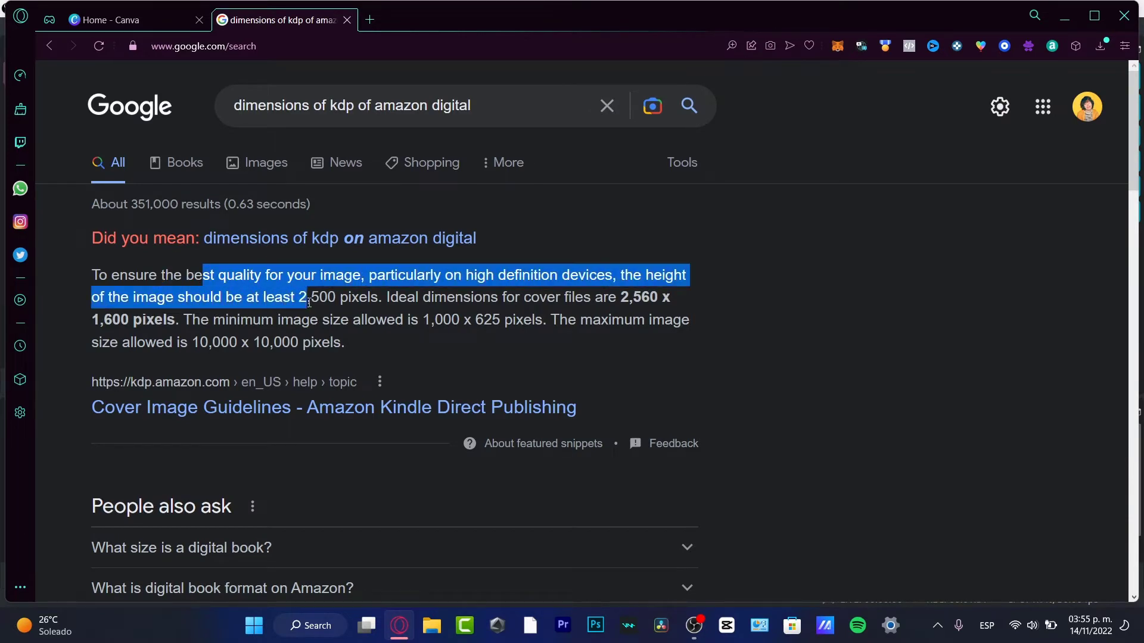
left_click_drag(307, 297, 320, 297)
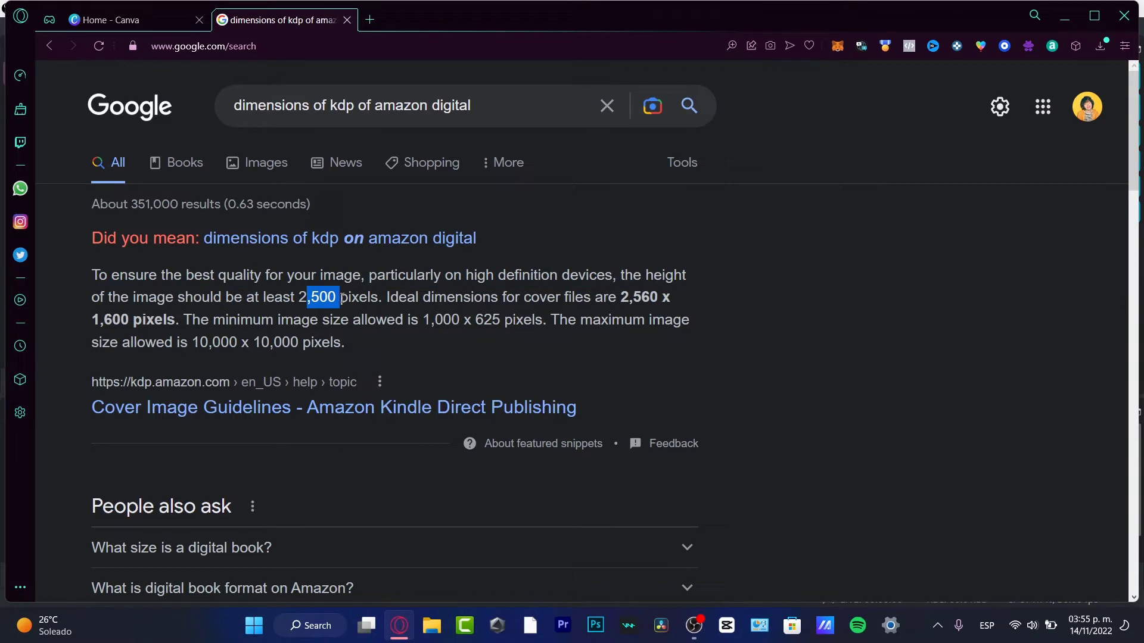
left_click(618, 297)
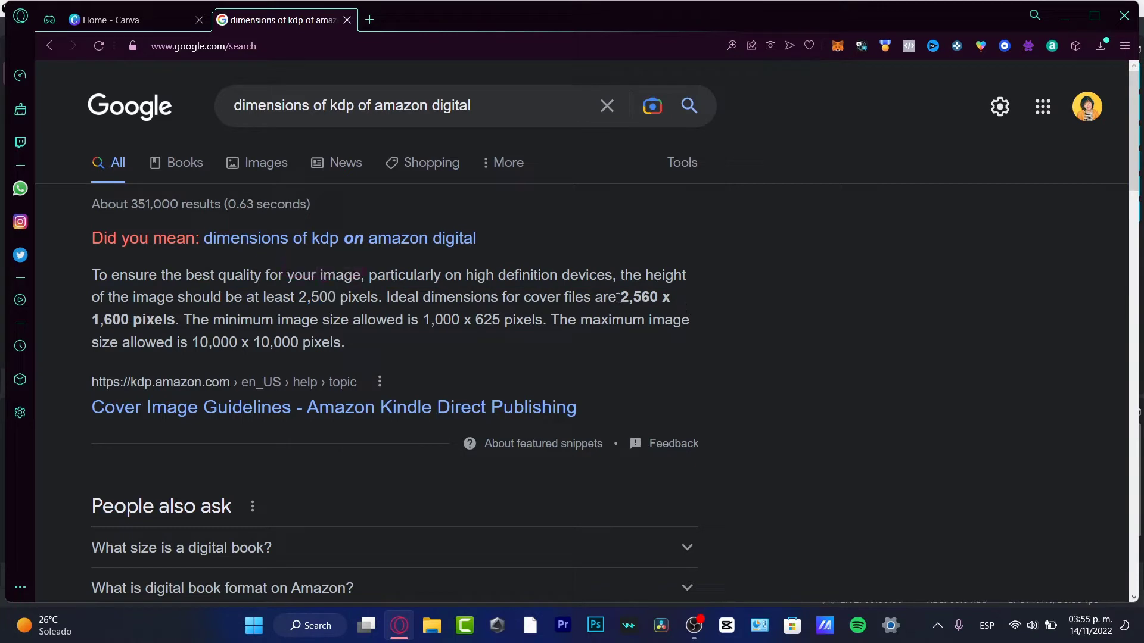
left_click_drag(608, 298, 175, 320)
left_click(521, 313)
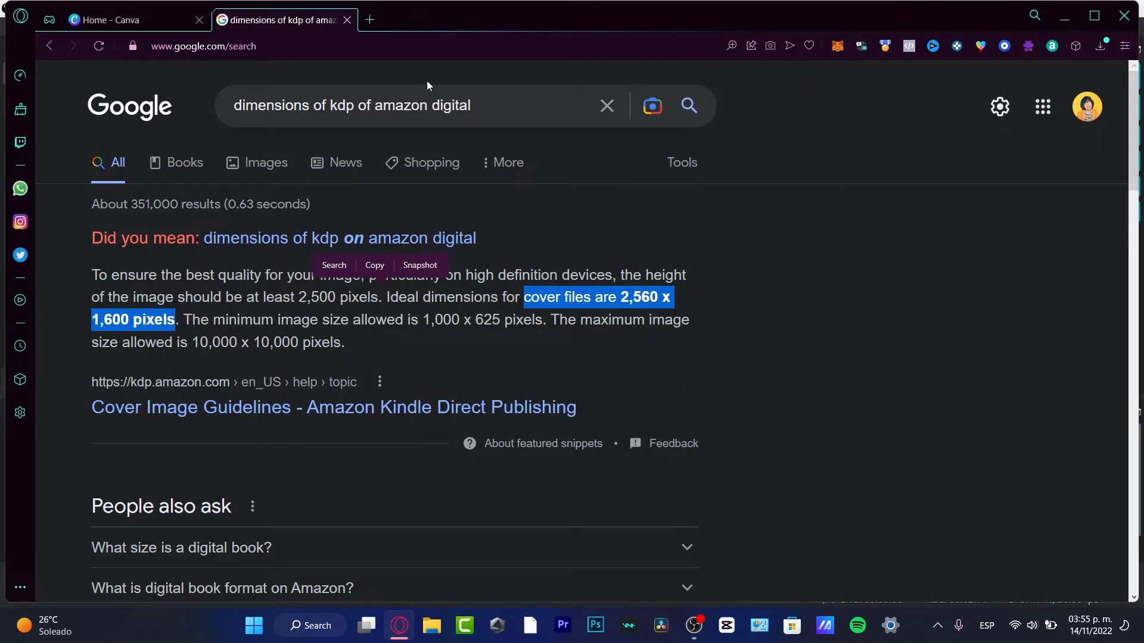
Switch back to Canva and start a custom-size design with a width of 2560 px
left_click(113, 20)
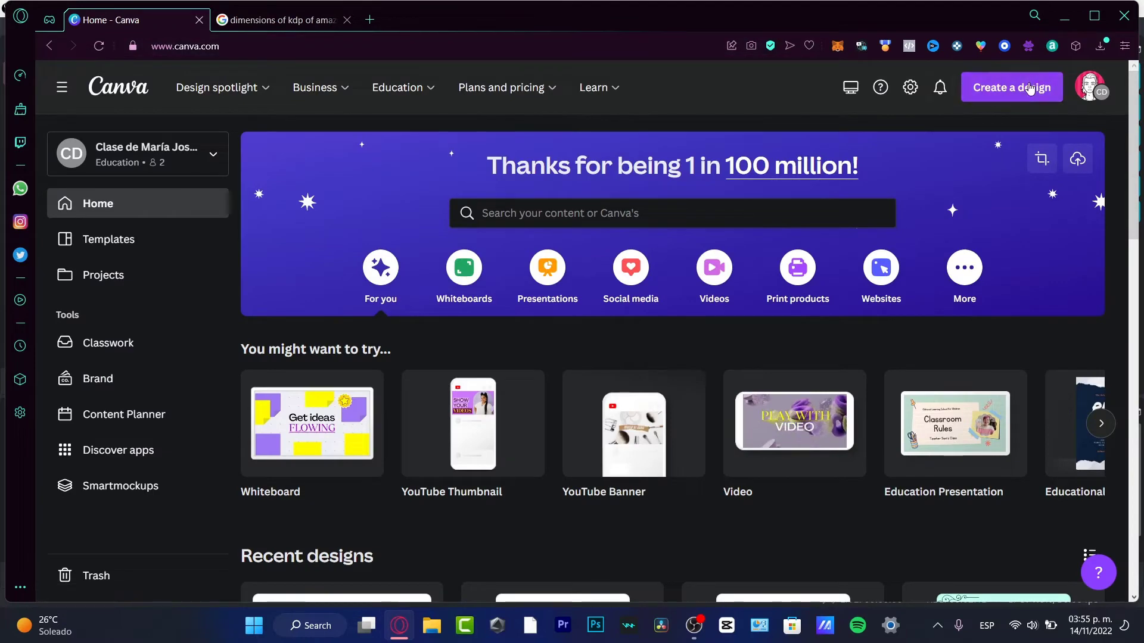
left_click(1030, 88)
left_click(840, 494)
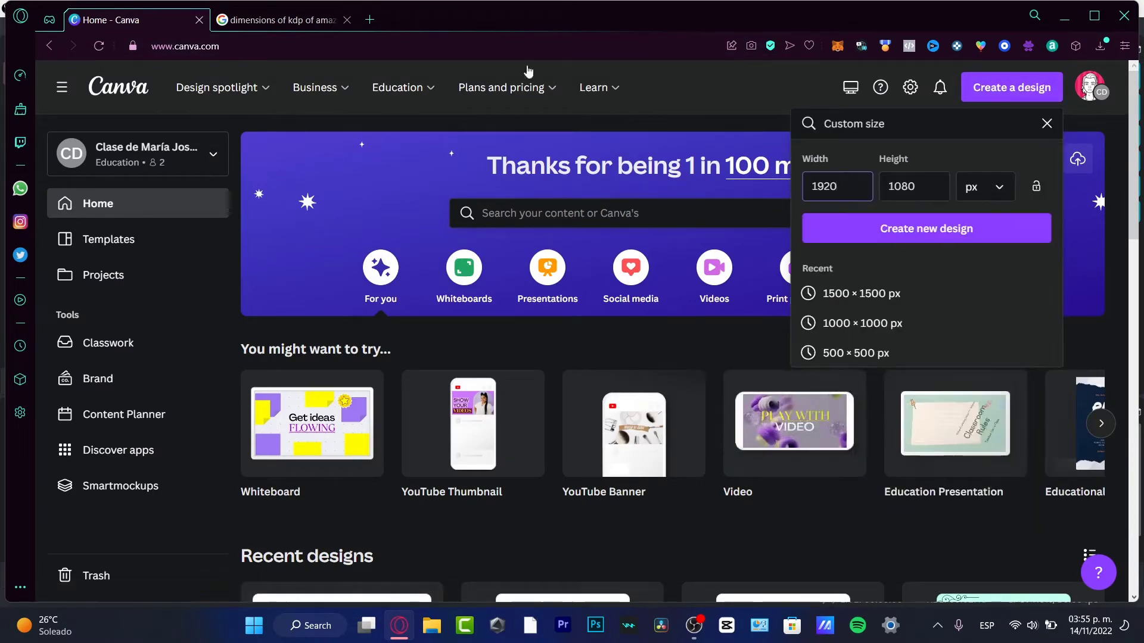
left_click(277, 19)
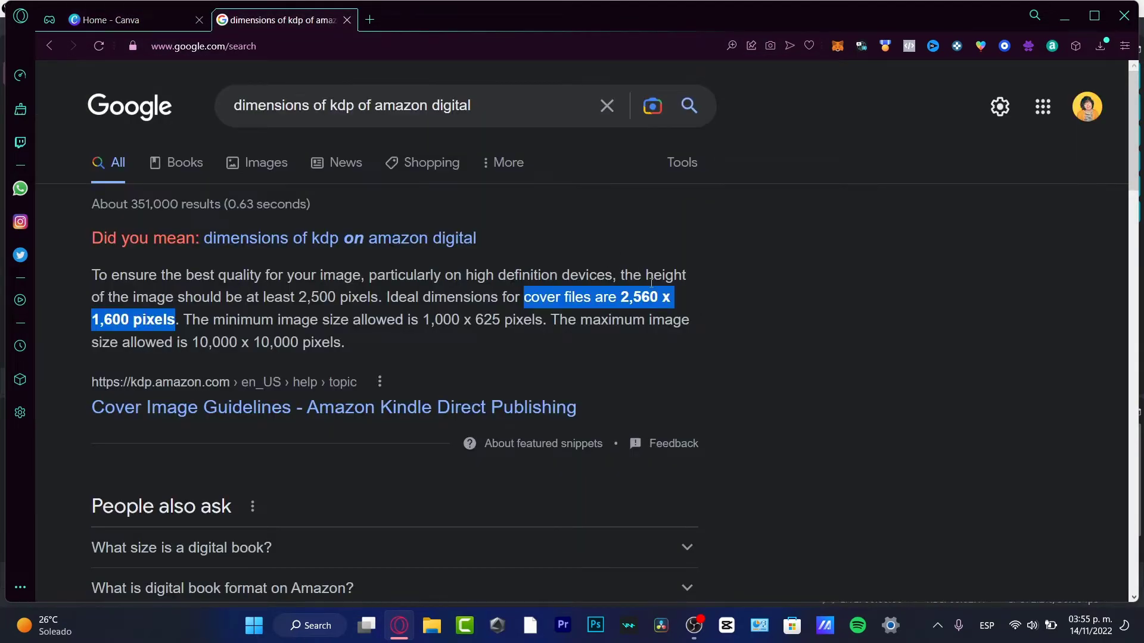
left_click(173, 21)
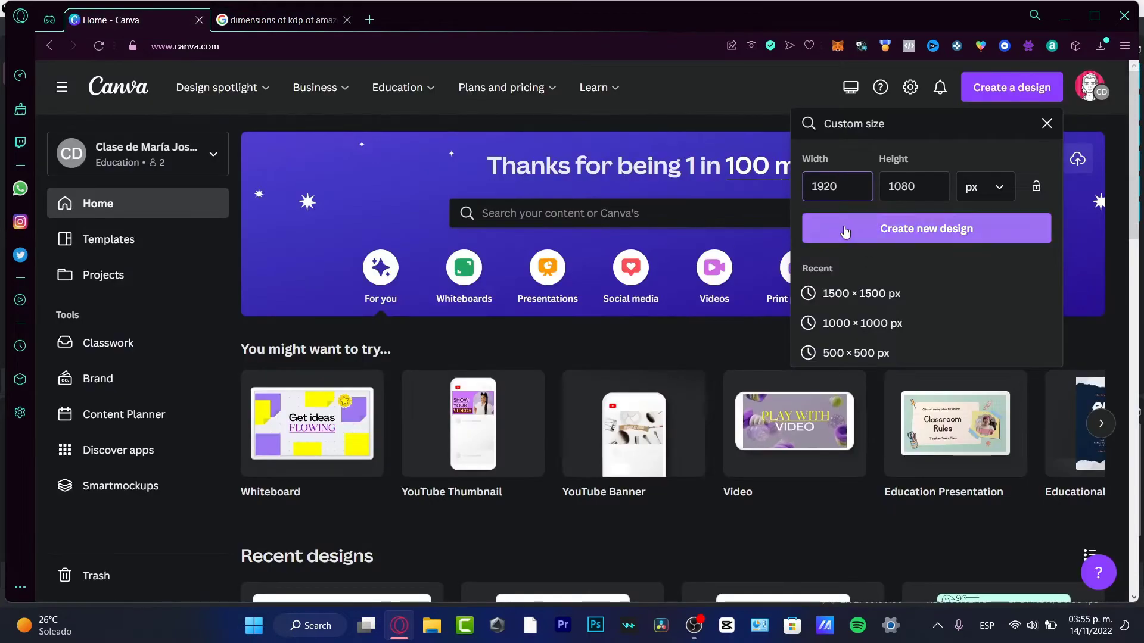
double_click(828, 192)
type("2560")
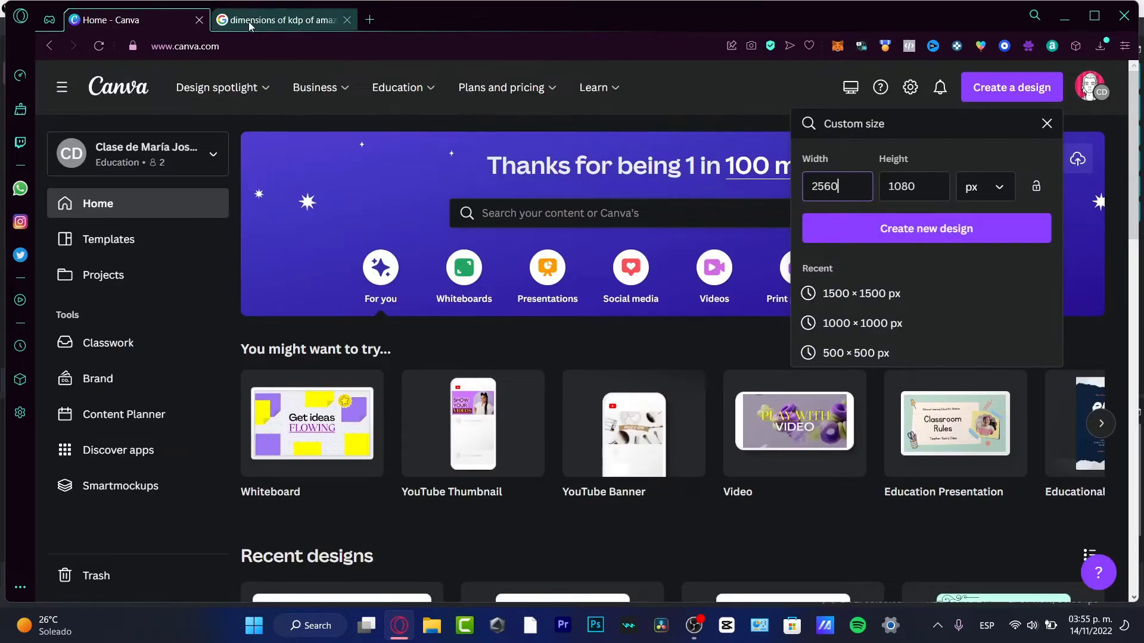
Recheck the recommended cover dimensions, set the height to 2600 px and create the new design
left_click(277, 20)
left_click(154, 21)
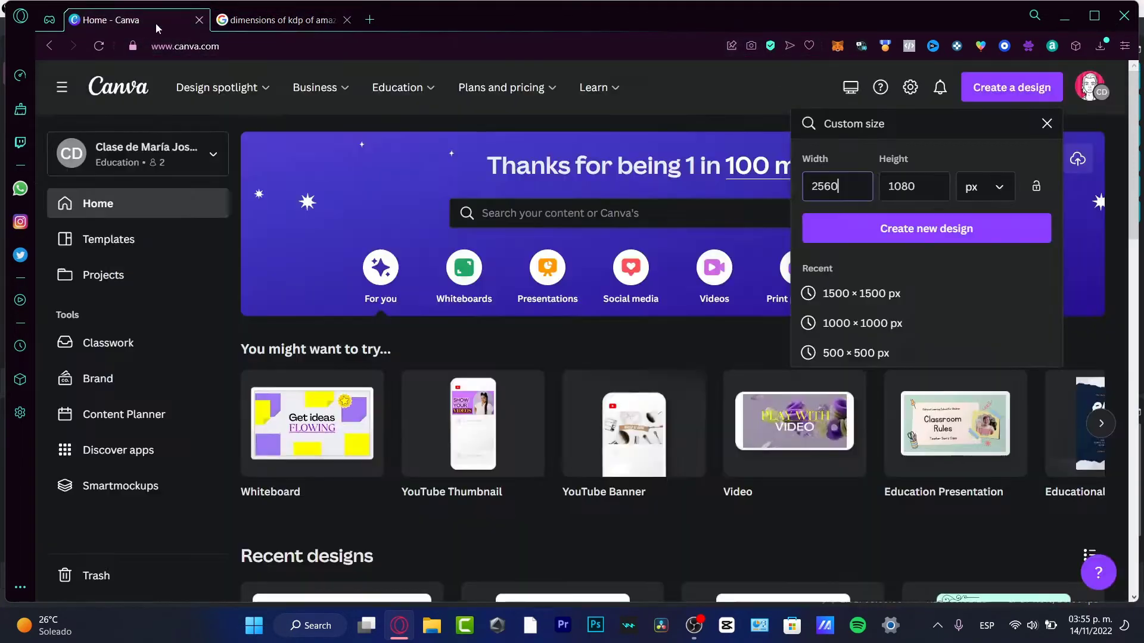
double_click(912, 186)
type("2600")
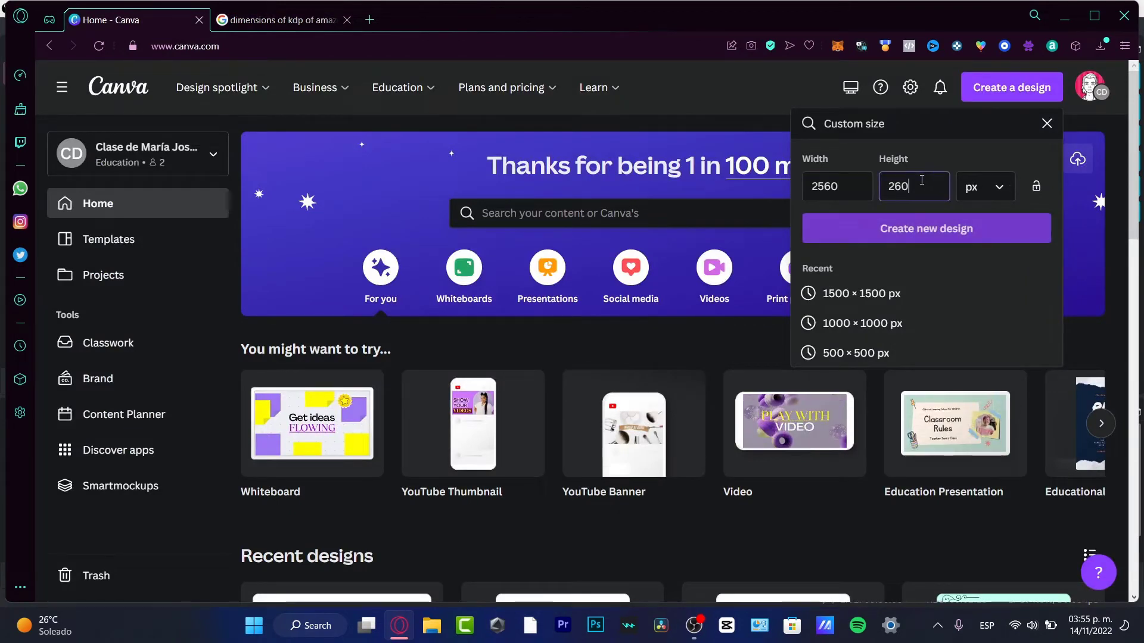
left_click(939, 230)
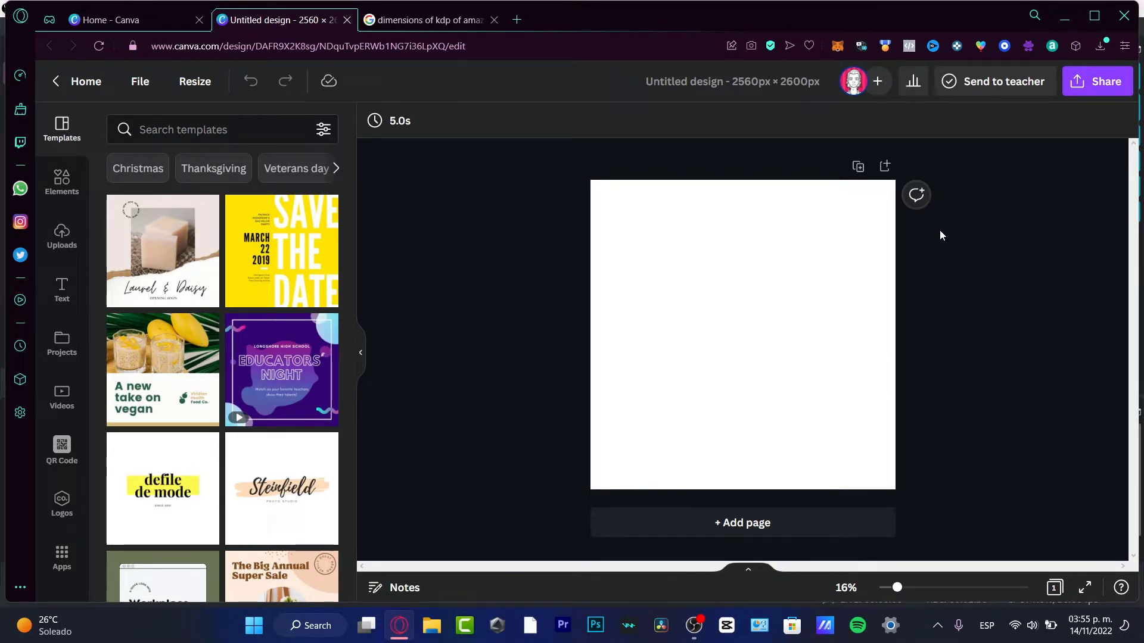
Search the templates for "notebook cover" and apply the purple "Beautiful Night Sky" template to the page
left_click(131, 129)
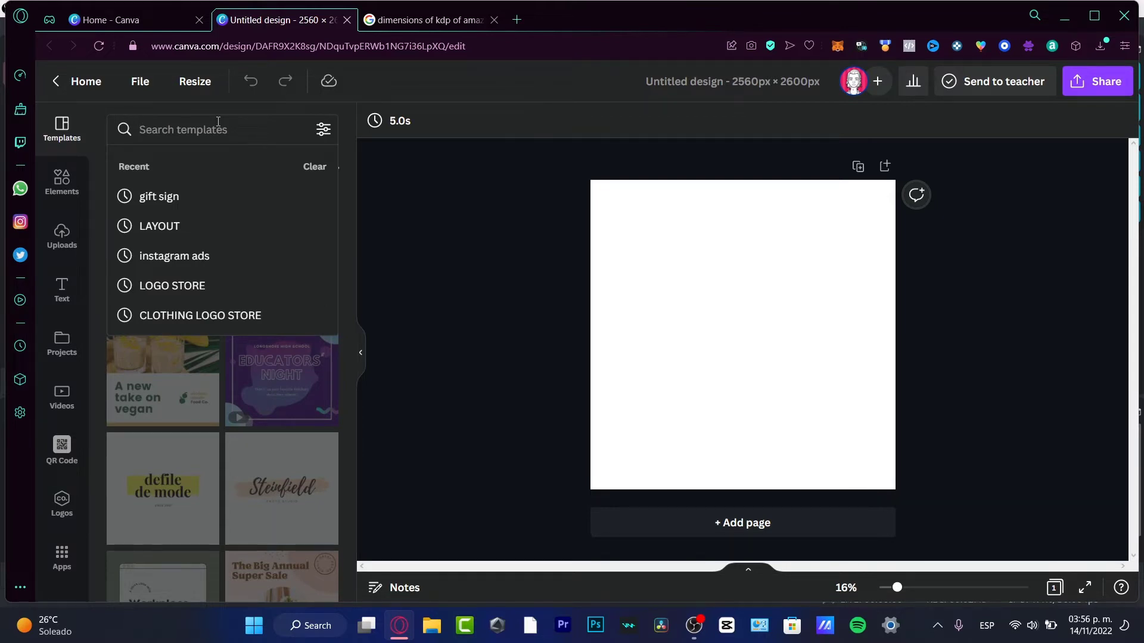
type("cover")
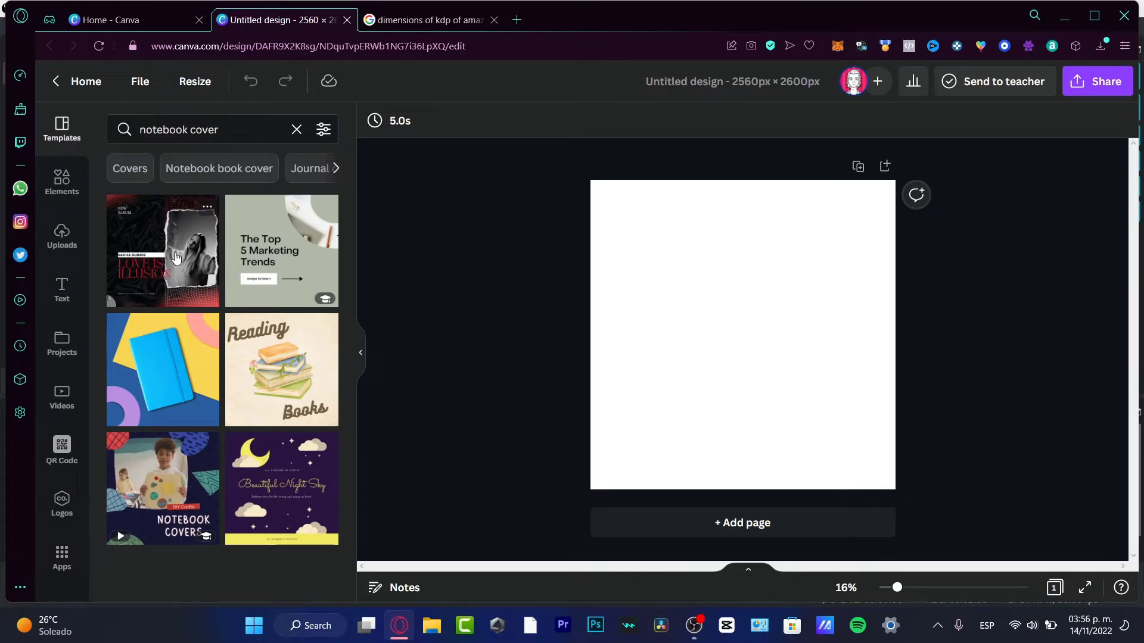
left_click(291, 488)
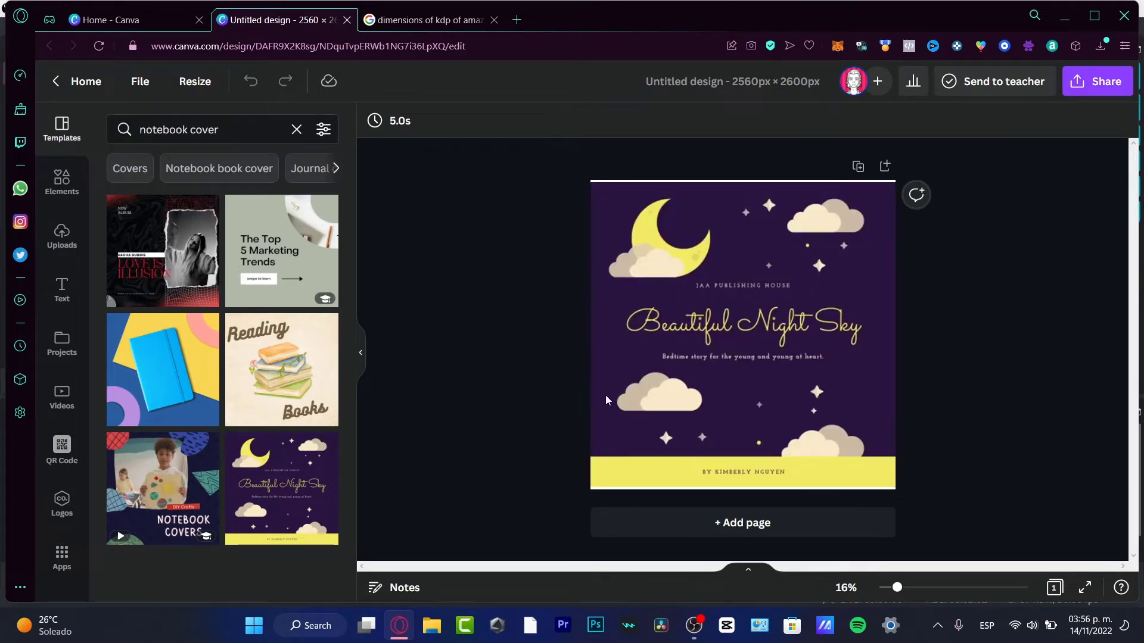
Replace the author line in the cover's yellow band with "BY NEW USER"
left_click(875, 391)
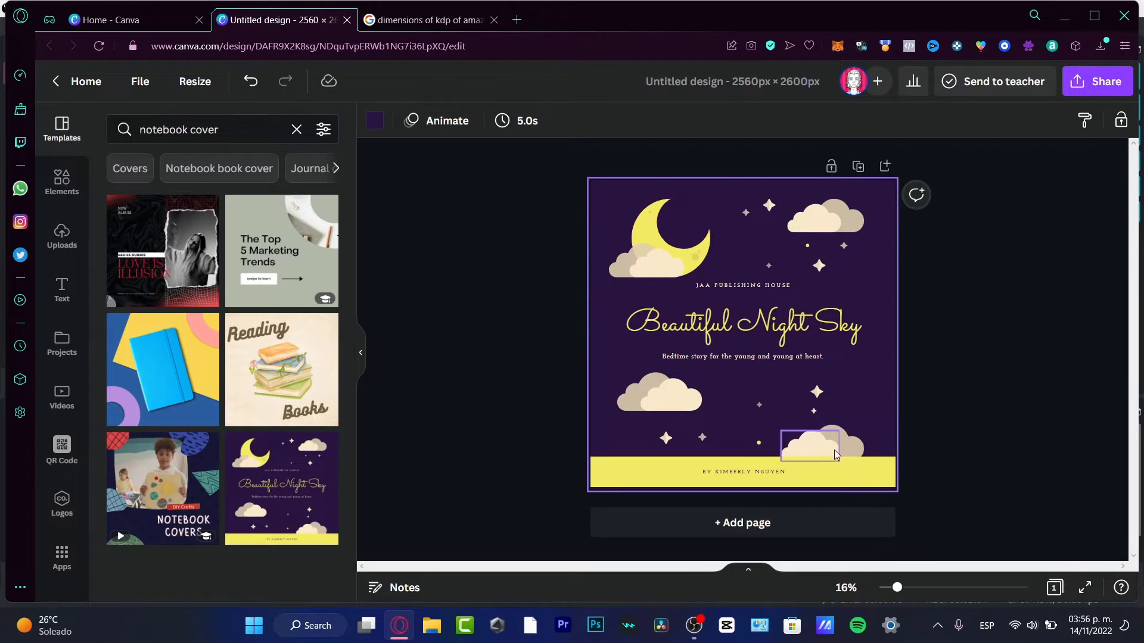
left_click(763, 475)
left_click(759, 474)
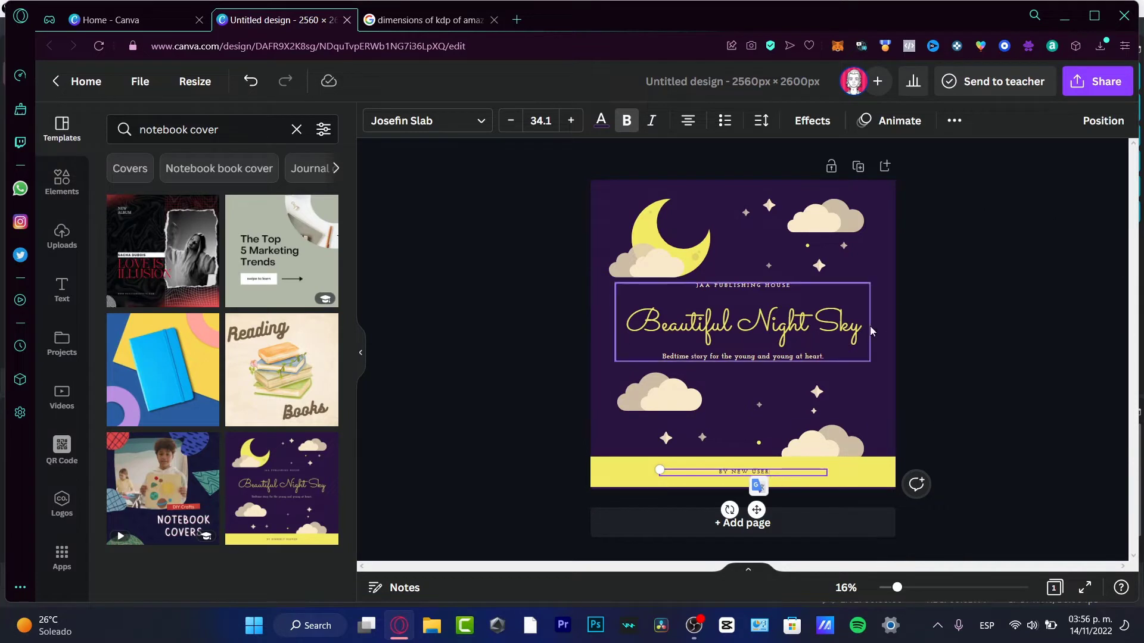
Change the cover title to "Night Stories" and the subtitle beneath it to "This is my notebook ideas"
double_click(827, 338)
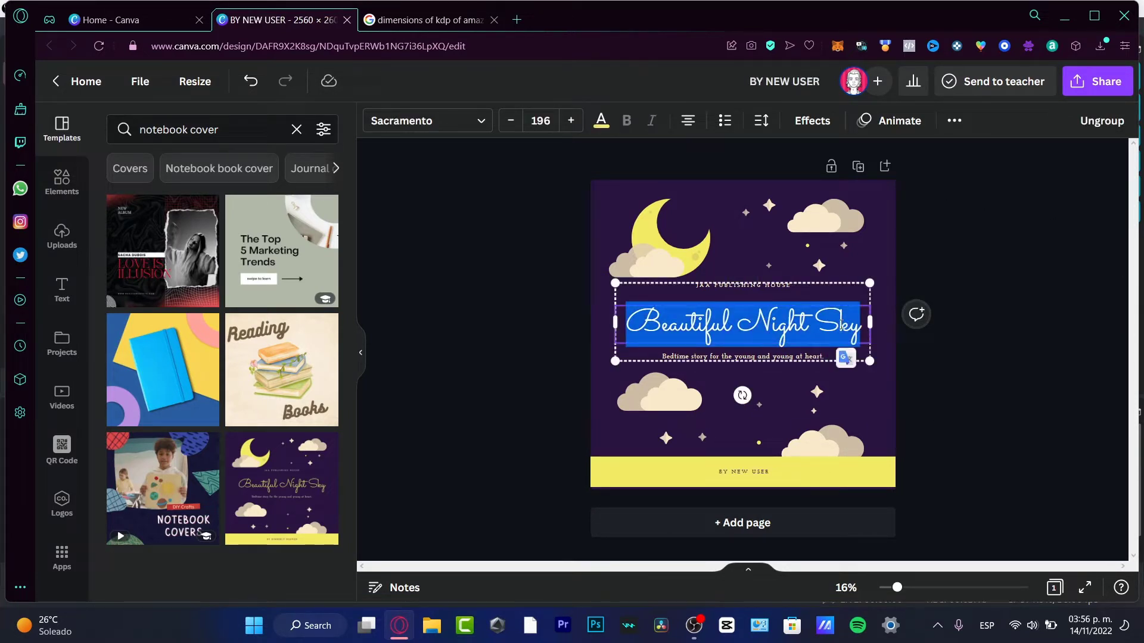
type("Night Stories")
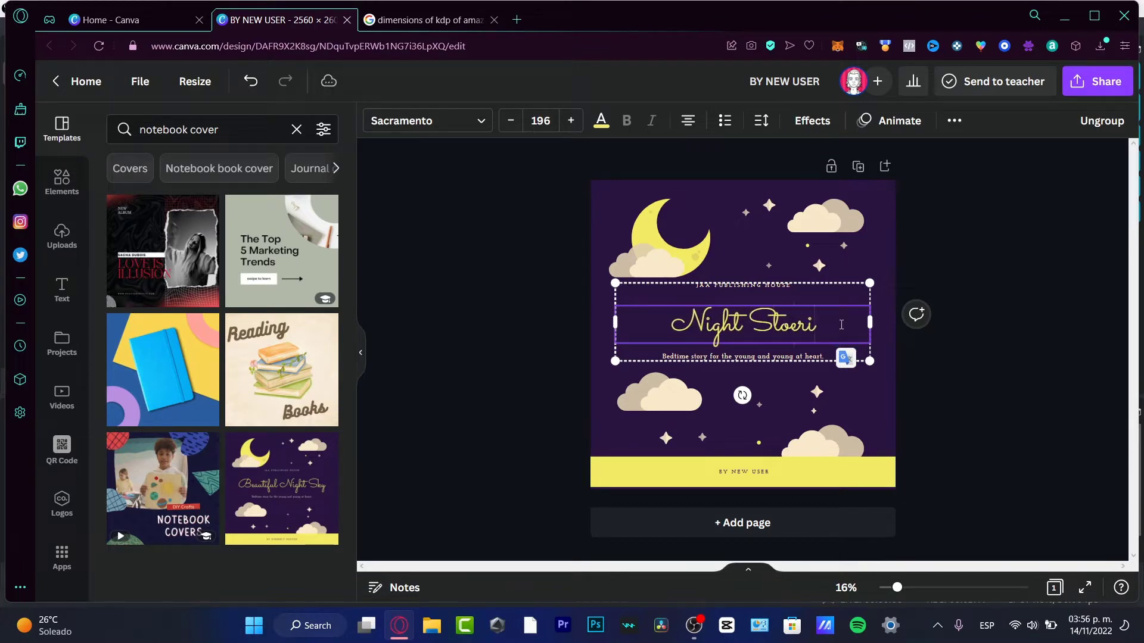
double_click(771, 357)
type("This is my notebook ideas")
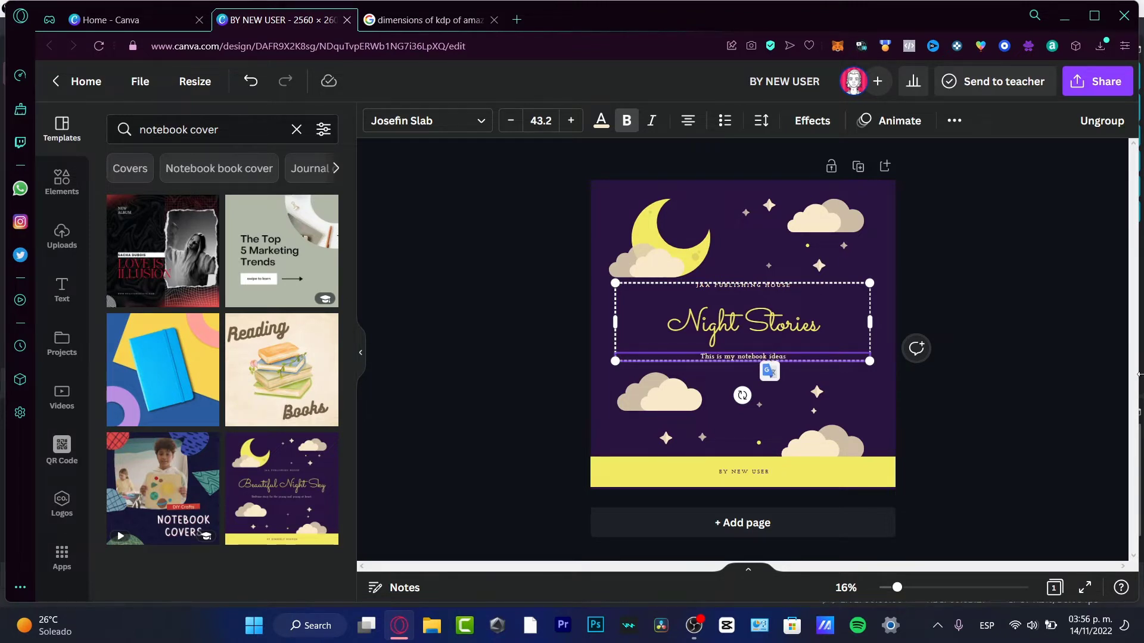
left_click(1012, 378)
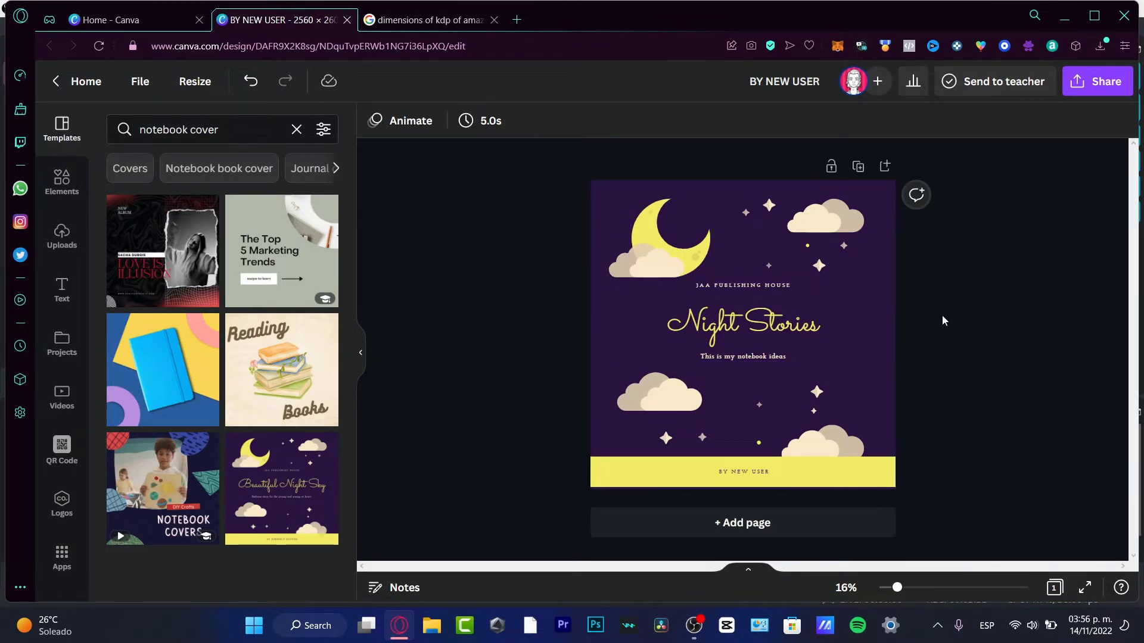
Delete the crescent moon together with its overlapping cloud from the cover
left_click(802, 233)
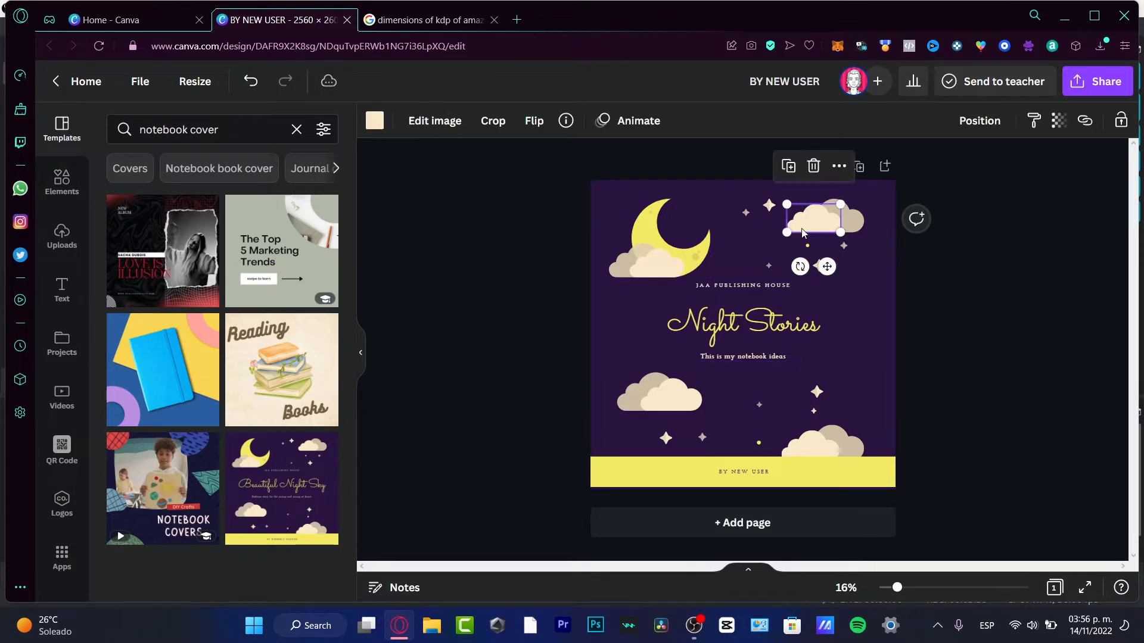
left_click(667, 238)
key("Delete")
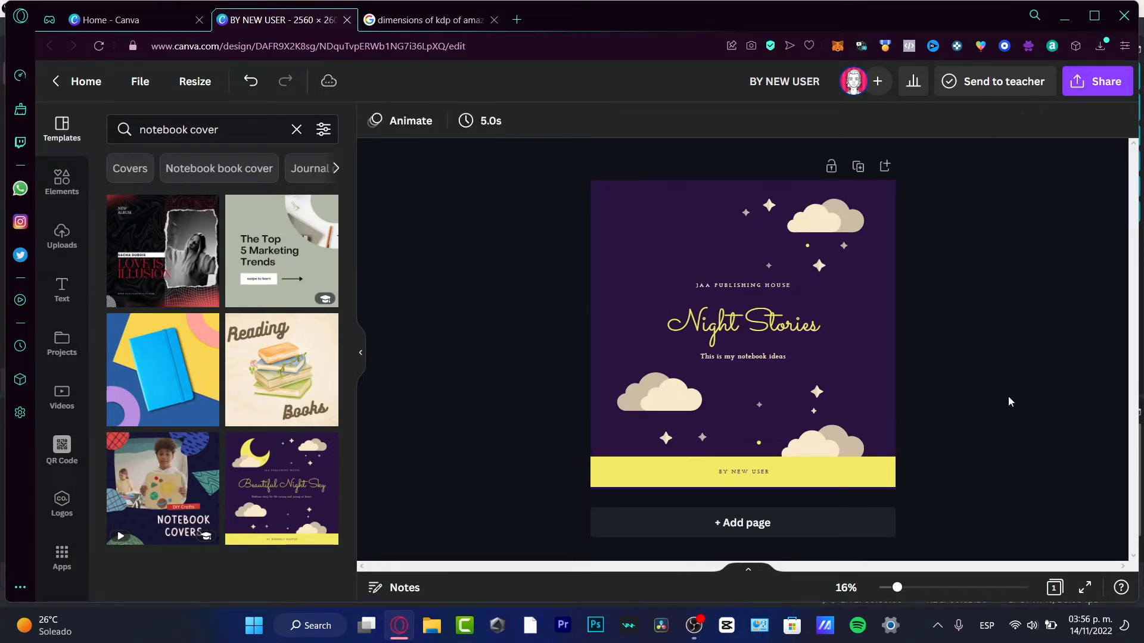
Search the elements for "moon" and place the beige crescent with white clouds in the cover's upper-left corner
left_click(66, 192)
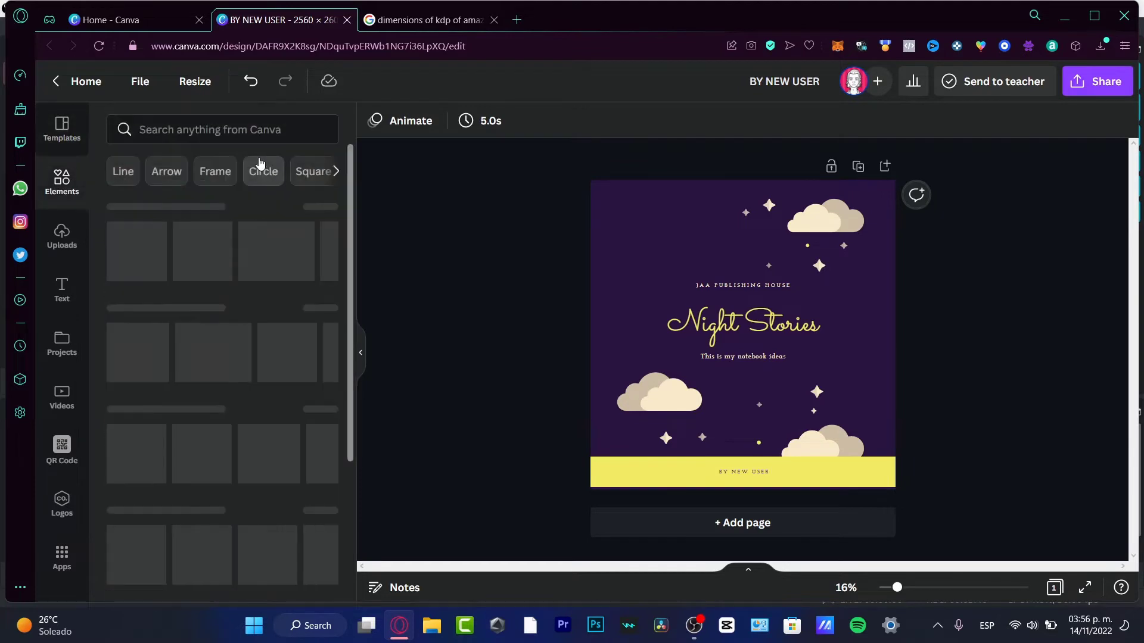
left_click(204, 140)
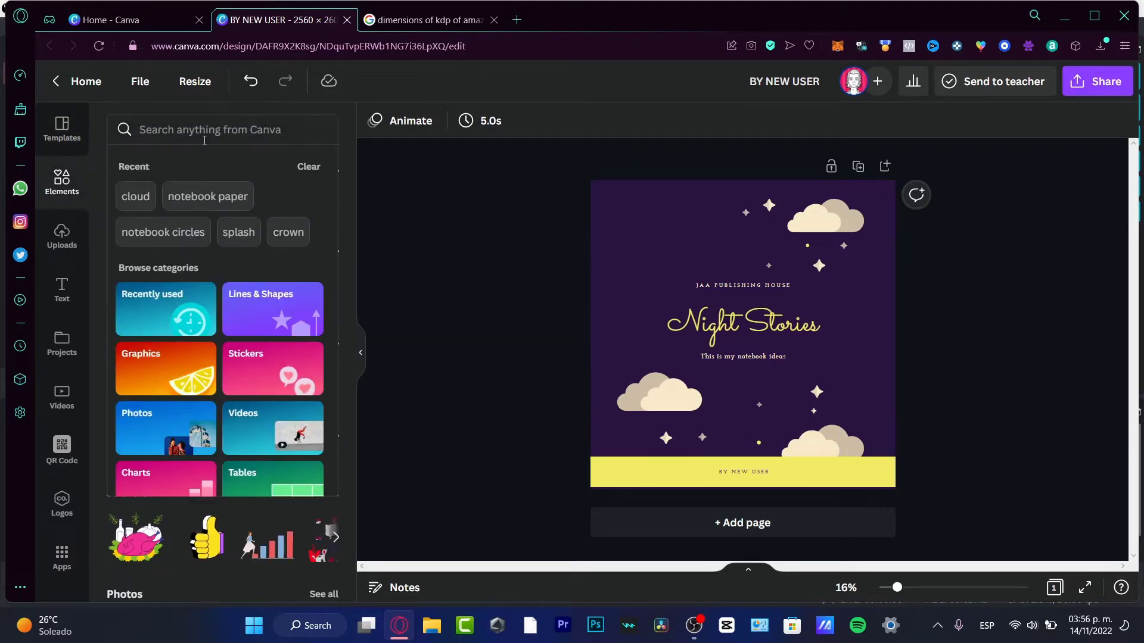
type("moon")
key("Return")
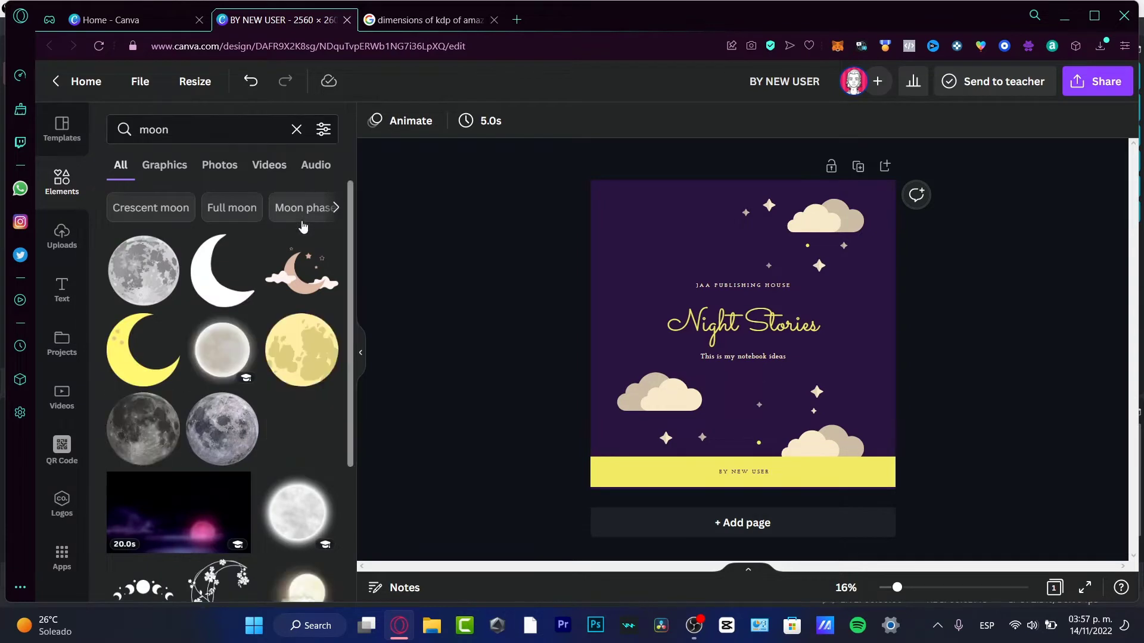
left_click(301, 271)
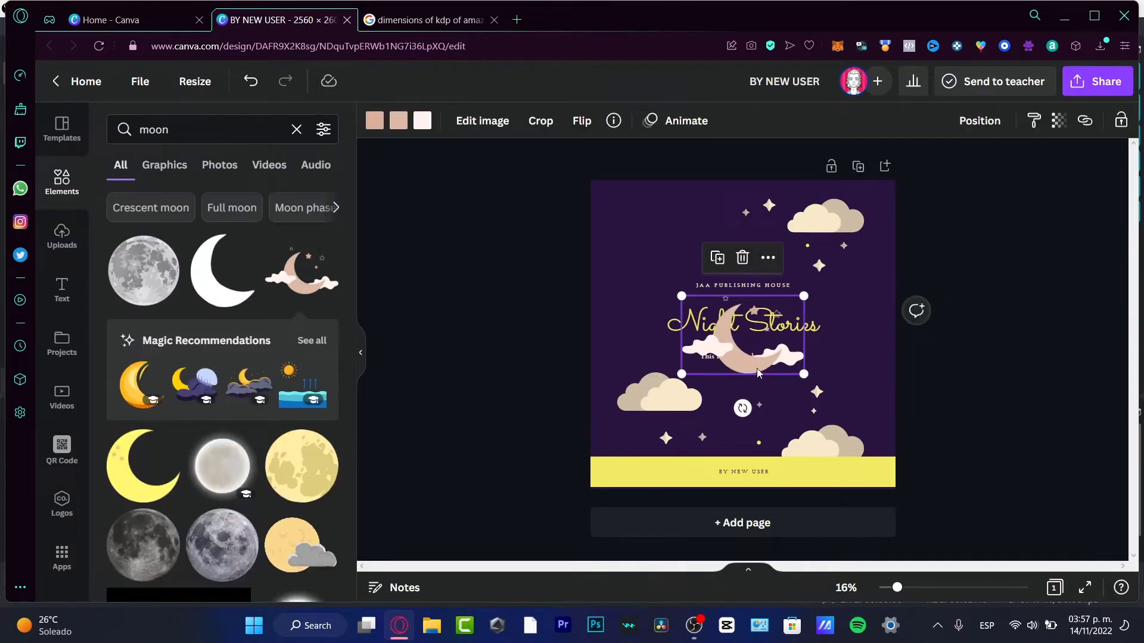
left_click_drag(758, 374, 677, 265)
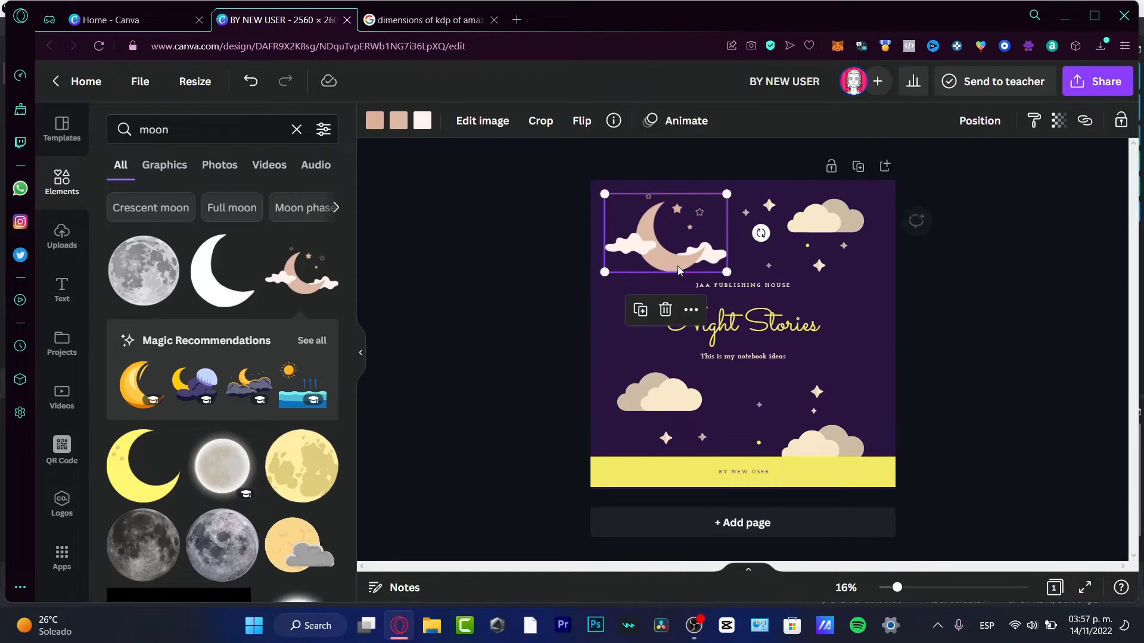
Add the orange crescent with dark gray clouds from the moon graphic's recommendations and delete the beige crescent from the cover
left_click(321, 348)
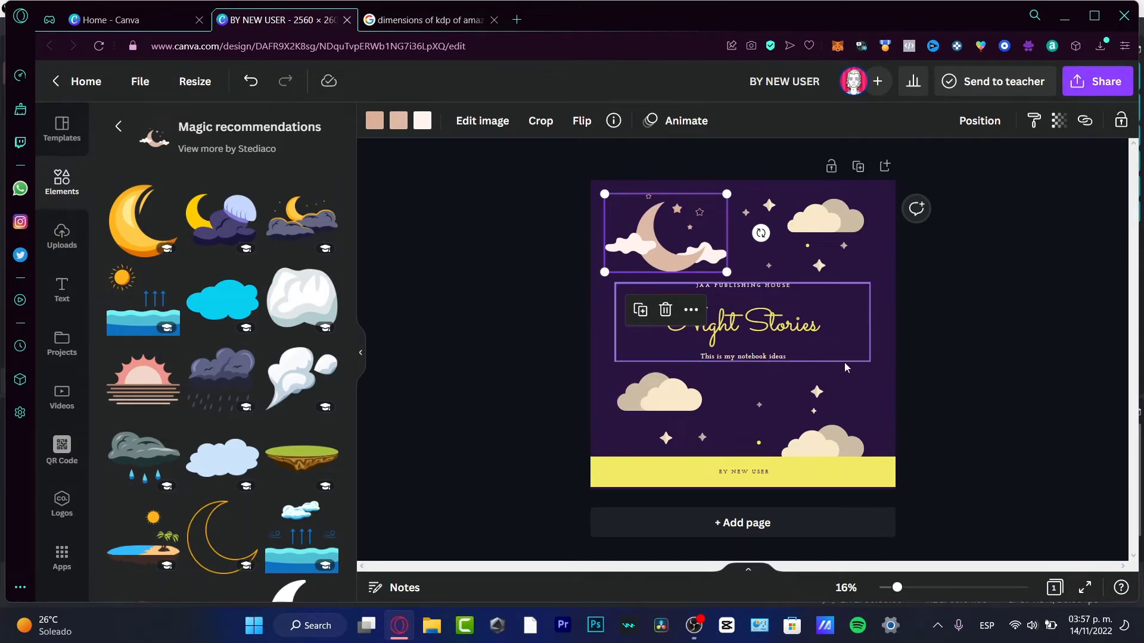
left_click(302, 217)
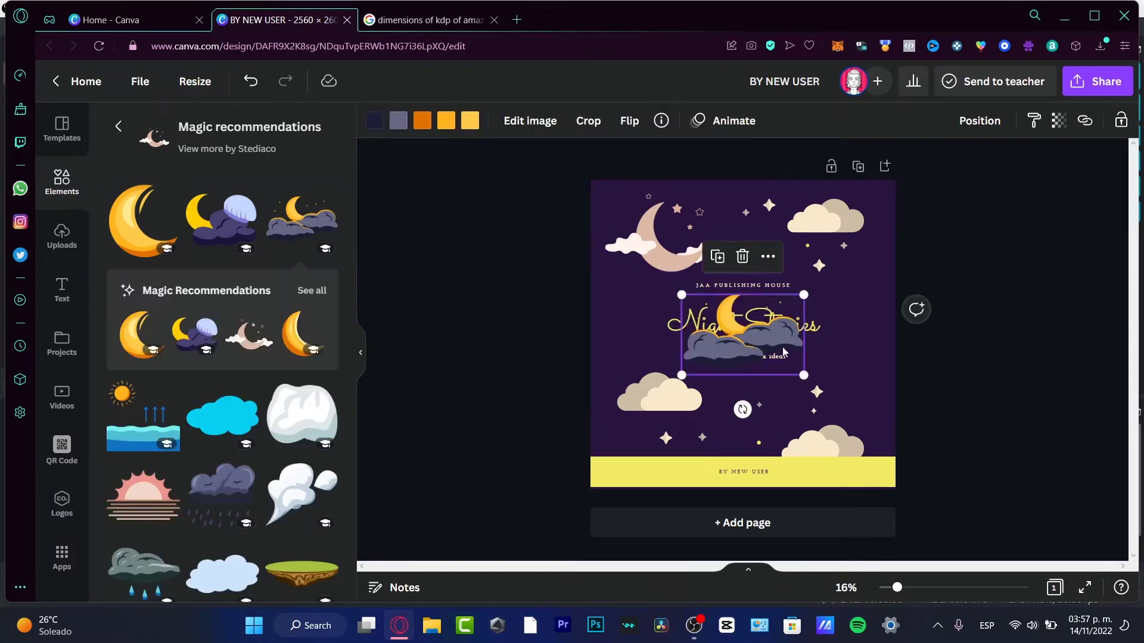
left_click(311, 291)
left_click(658, 238)
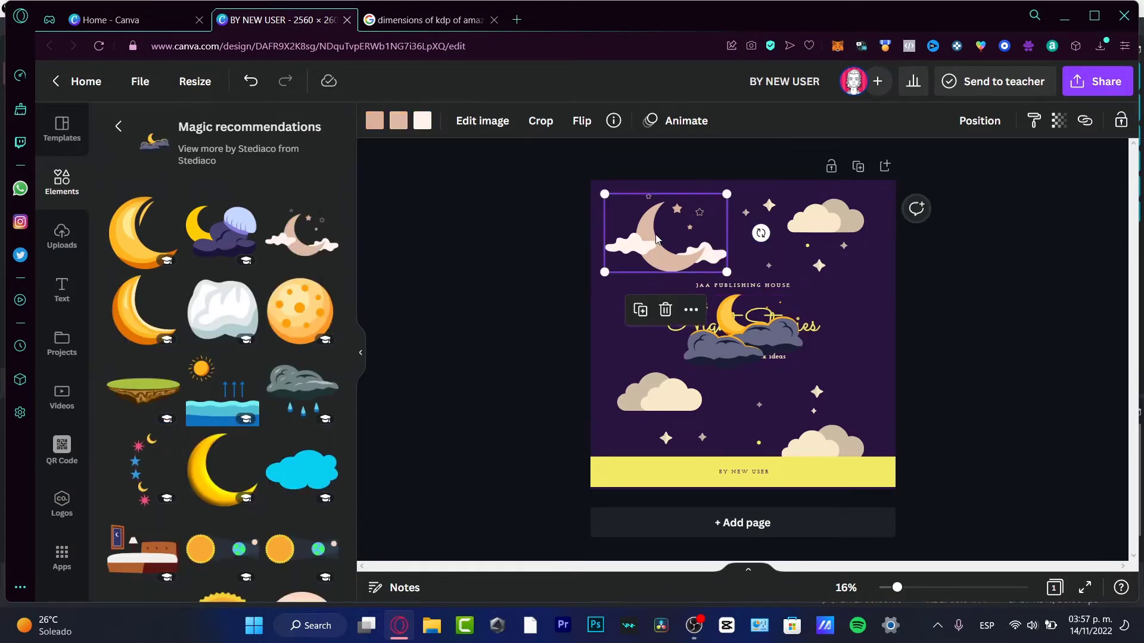
key("Delete")
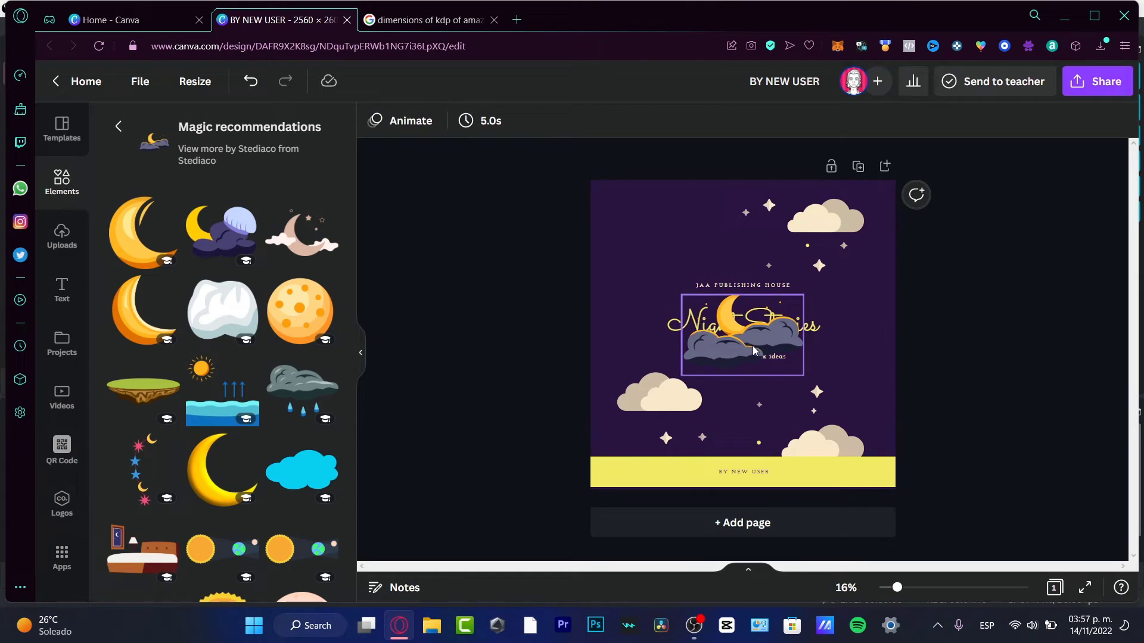
Move the orange crescent with gray clouds to the cover's upper-left corner and enlarge it slightly
left_click_drag(752, 350, 679, 257)
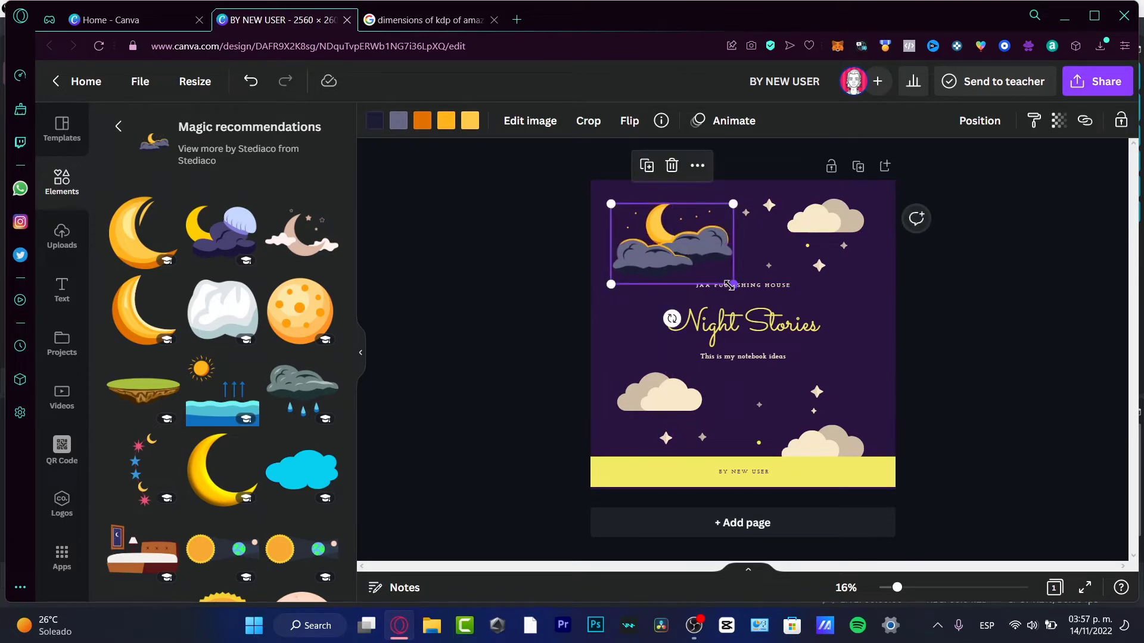
left_click_drag(731, 284, 757, 301)
left_click(851, 271)
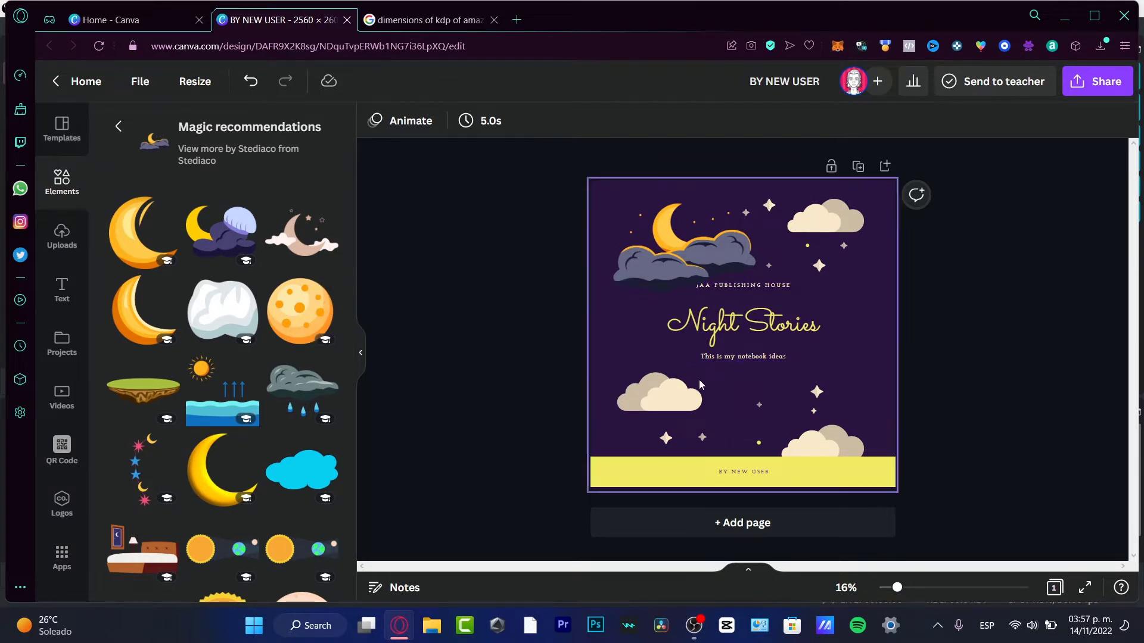
left_click(769, 206)
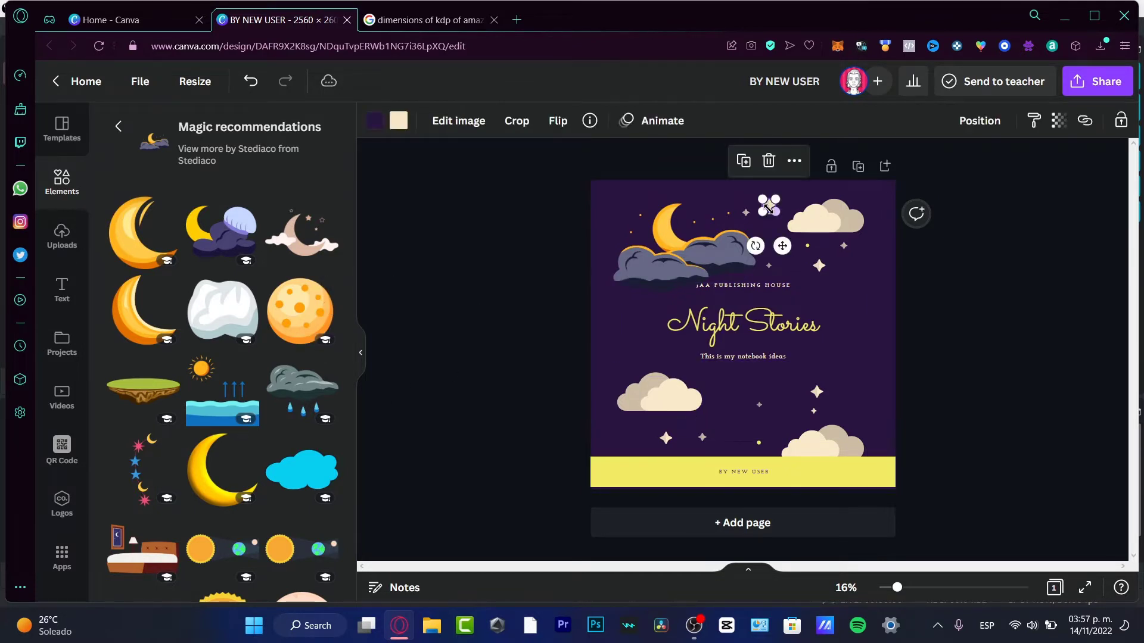
left_click(949, 319)
Replace the cloud in the cover's lower-right corner with the recommended vertical string of colored stars and moons
left_click(138, 474)
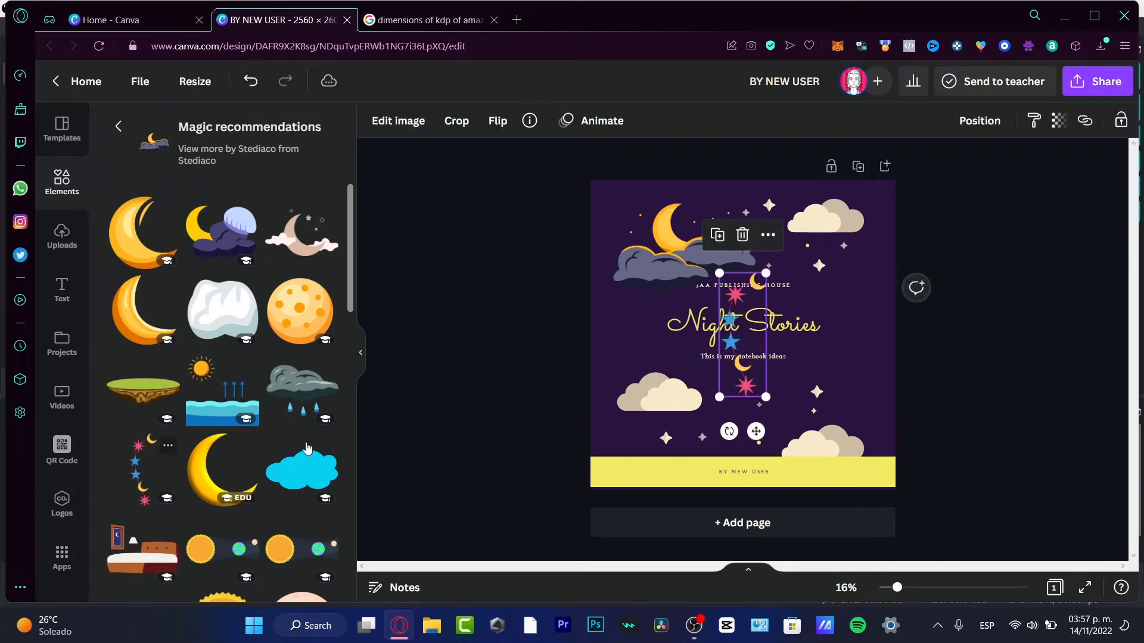
left_click(829, 444)
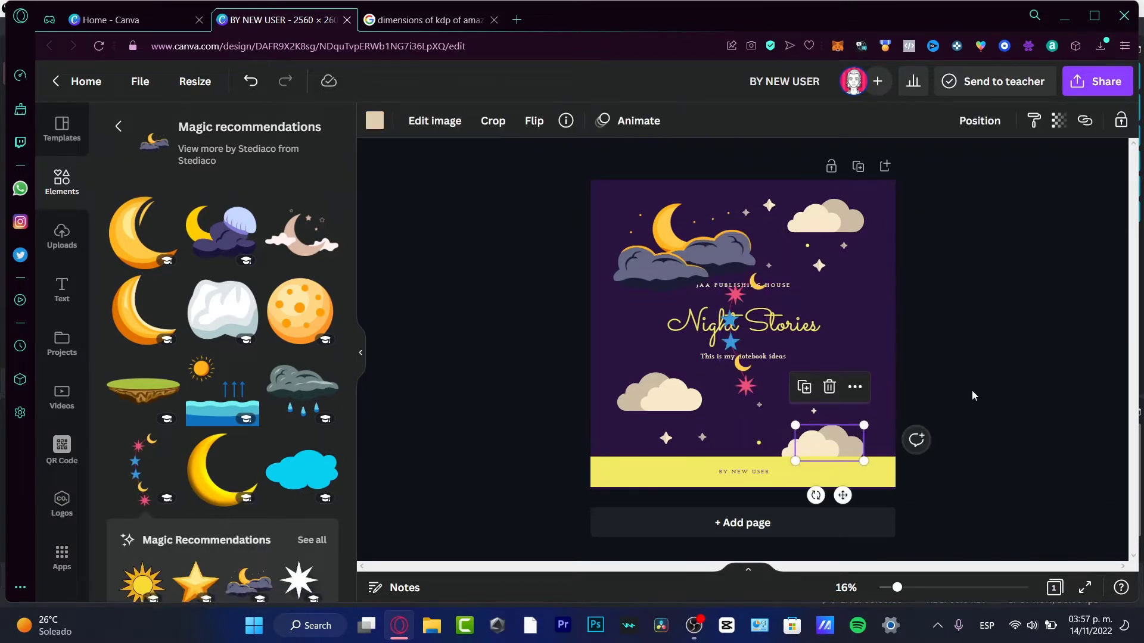
key("Delete")
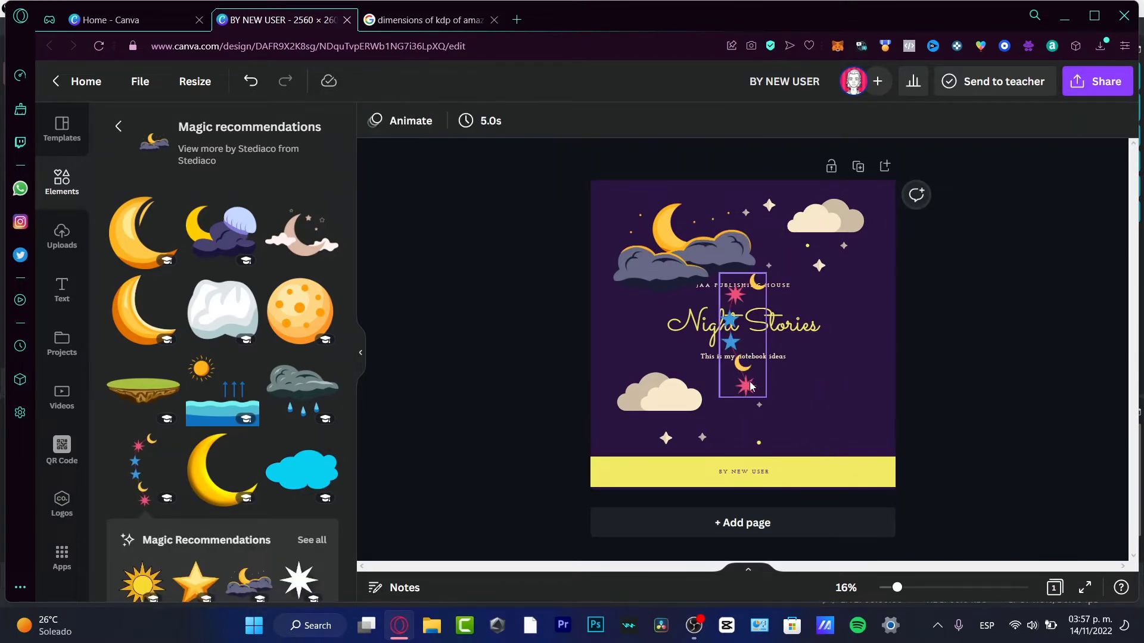
left_click_drag(751, 386, 871, 446)
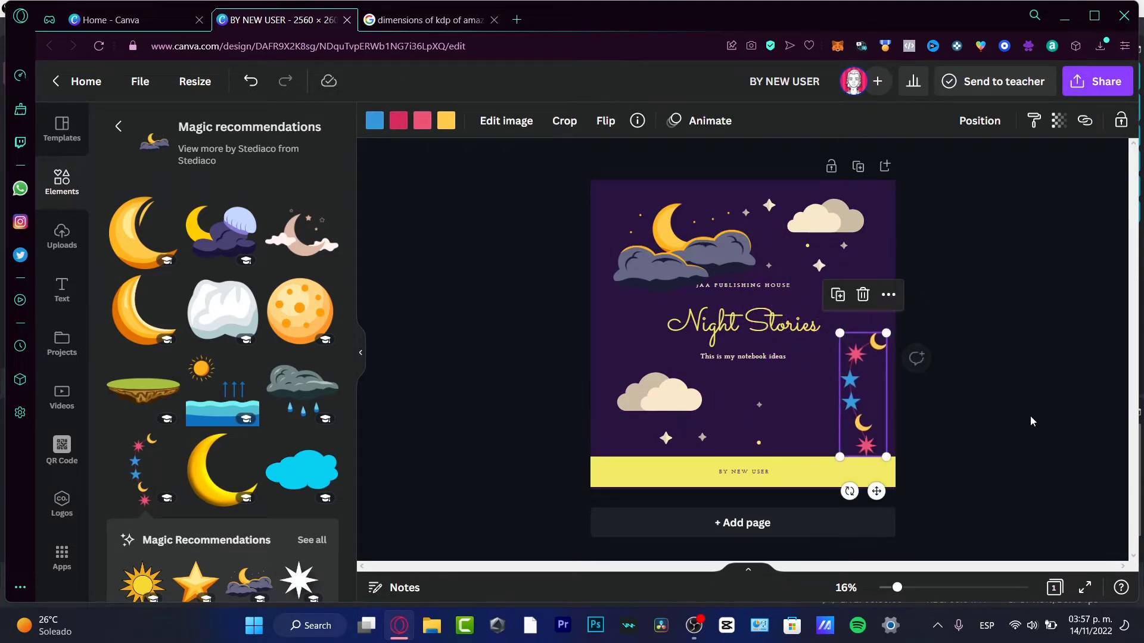
left_click(1032, 420)
Change the cover's background to the dark navy document color
left_click(601, 372)
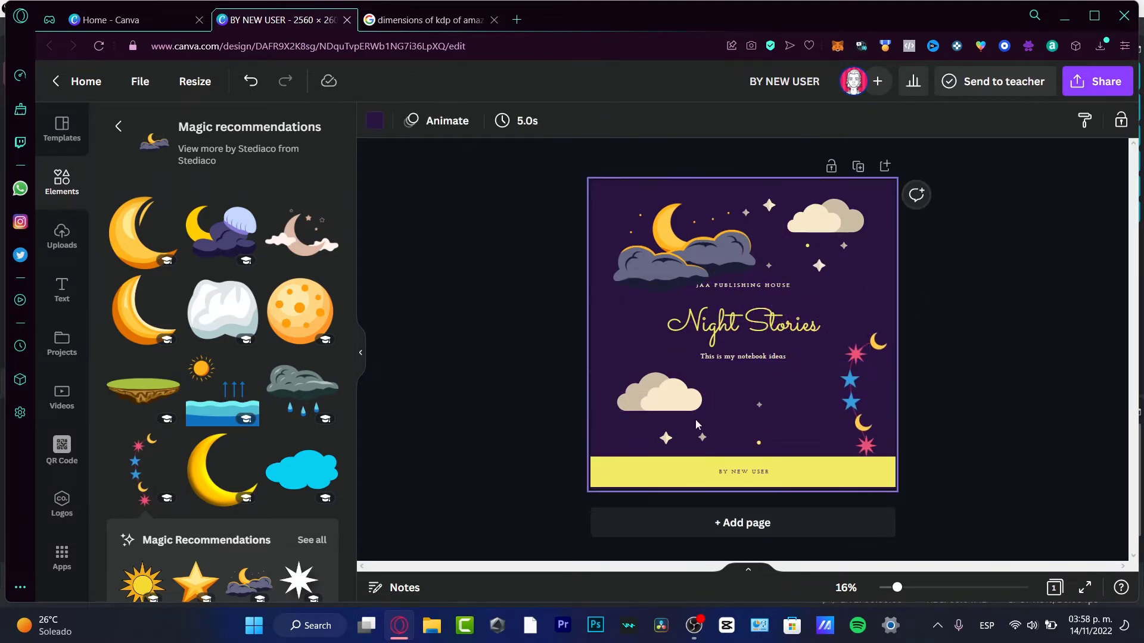
left_click(376, 120)
left_click(202, 197)
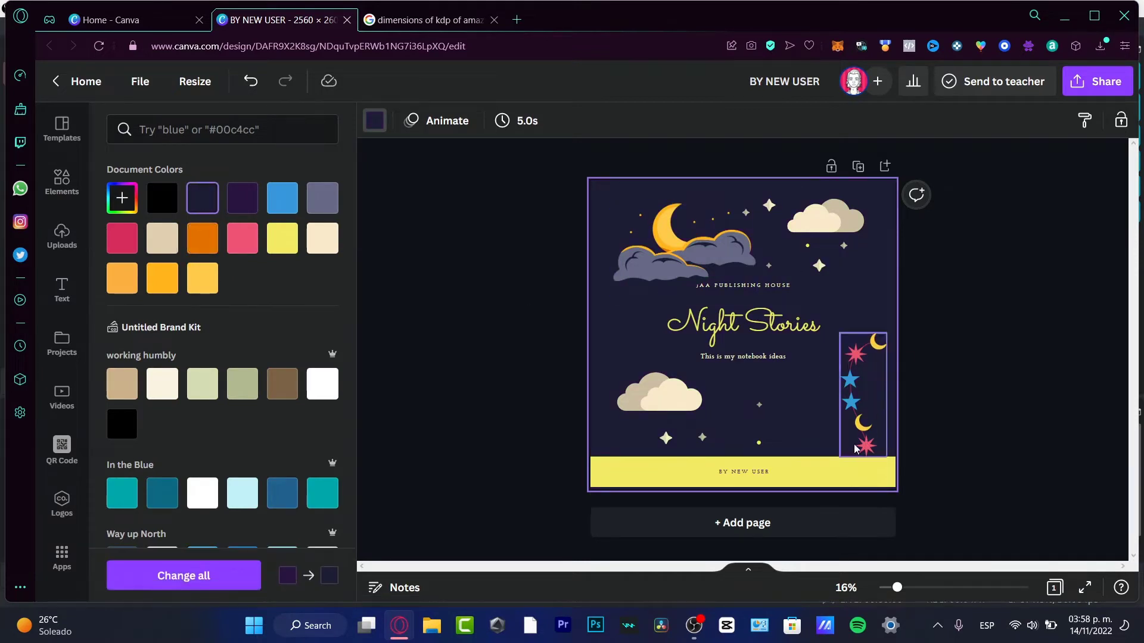
Recolor the yellow band at the bottom of the cover to the custom brownish orange #BF7933
left_click(837, 468)
left_click(375, 121)
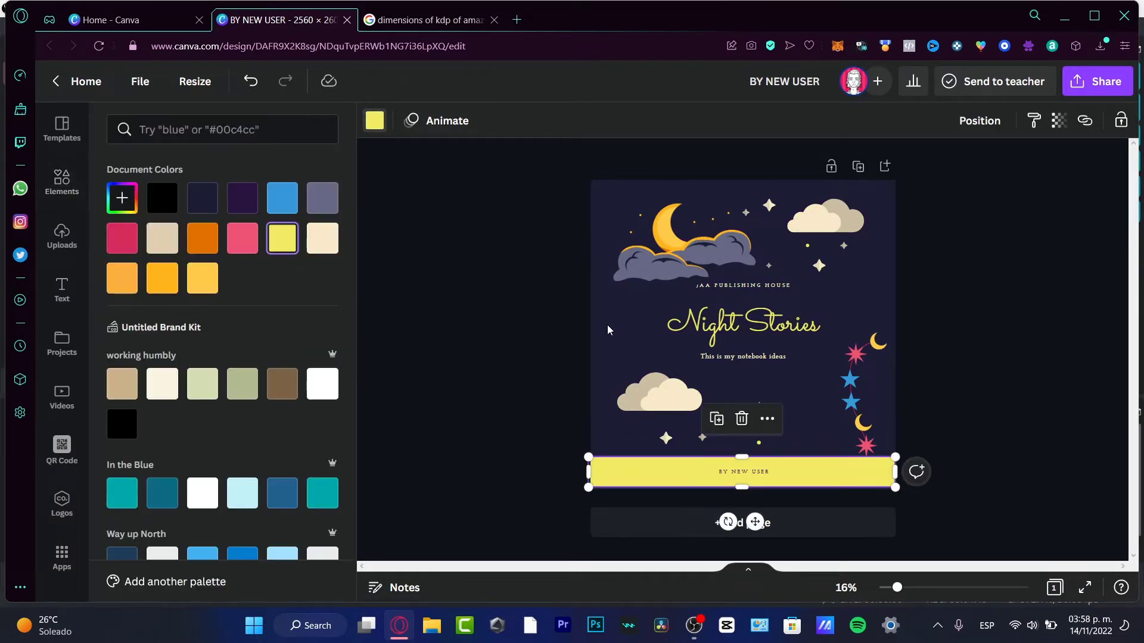
left_click(162, 277)
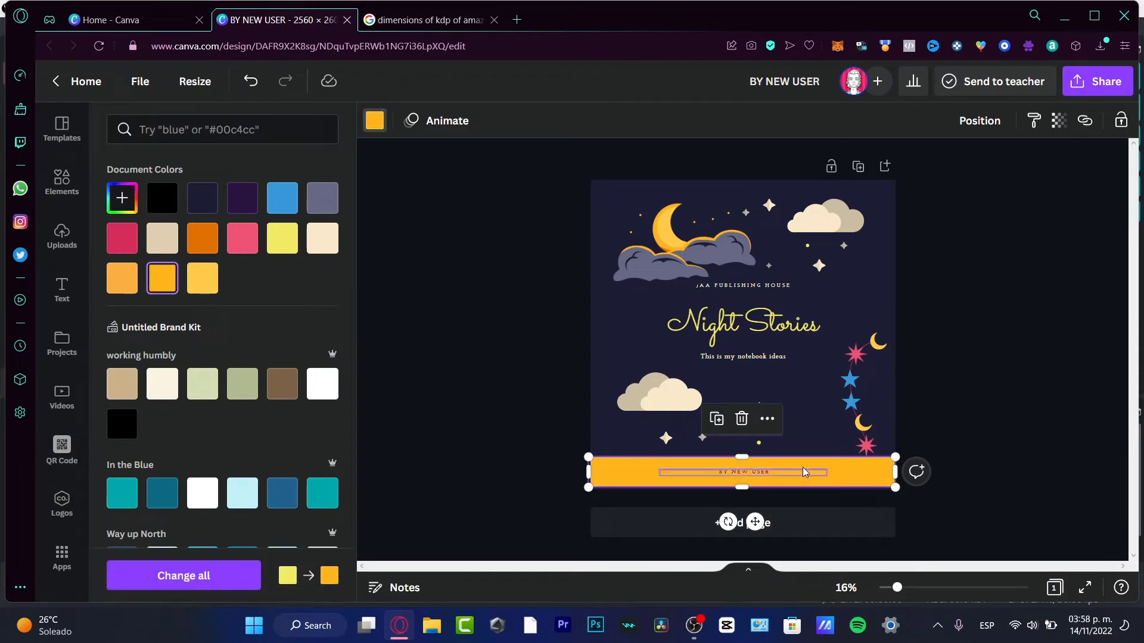
left_click(188, 251)
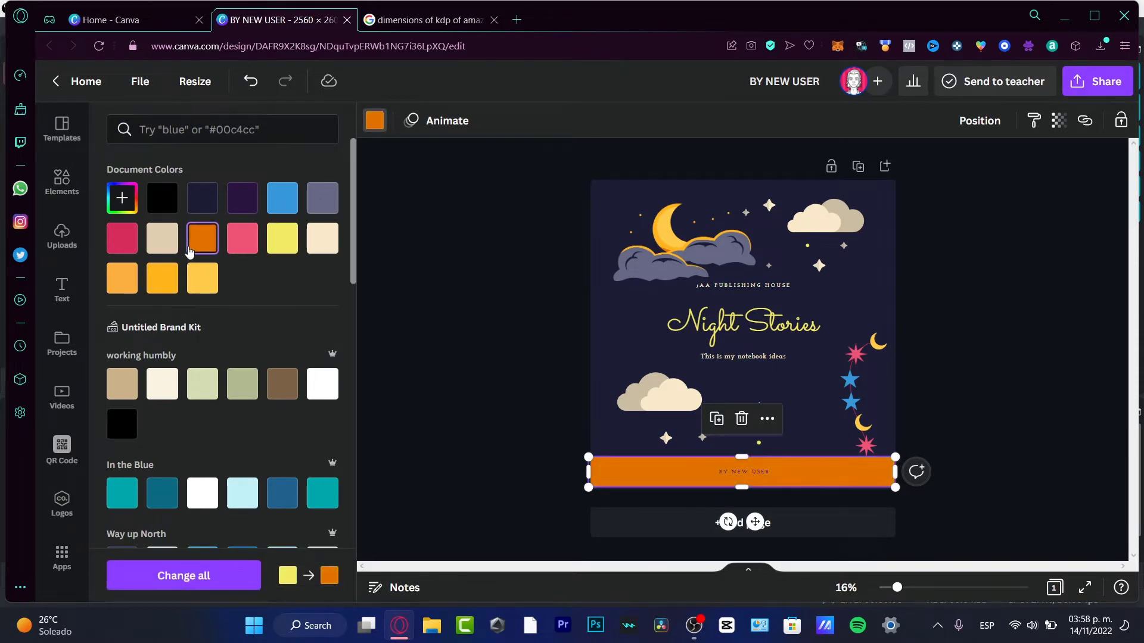
left_click(122, 198)
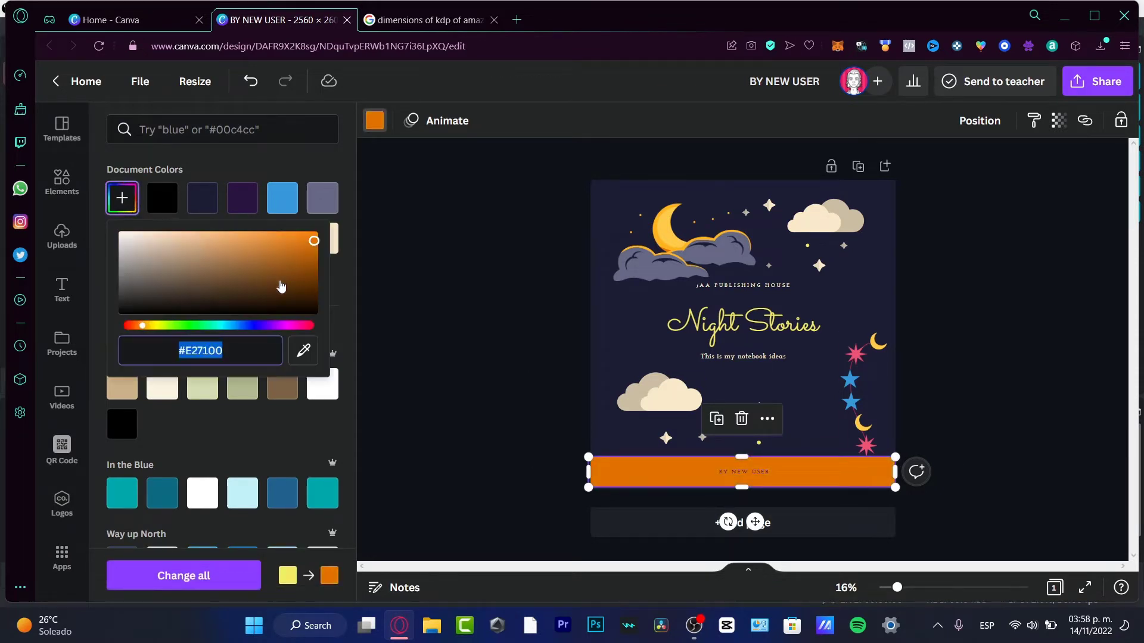
left_click_drag(312, 248, 263, 253)
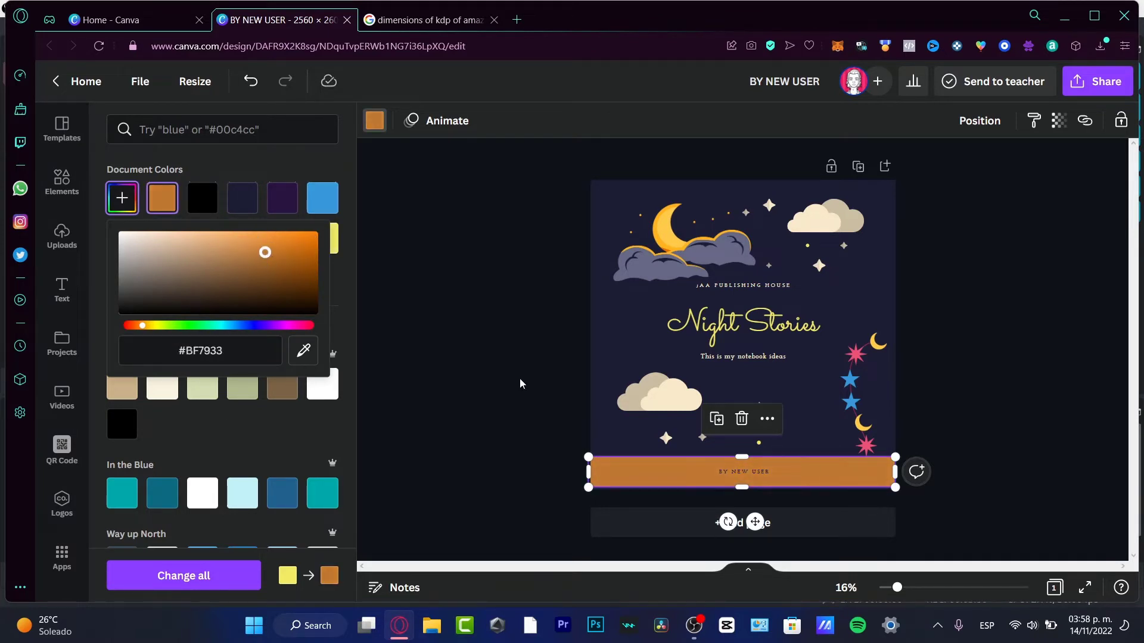
left_click(1017, 429)
Increase the "BY NEW USER" text to size 39.1 and change its color to white
left_click(753, 472)
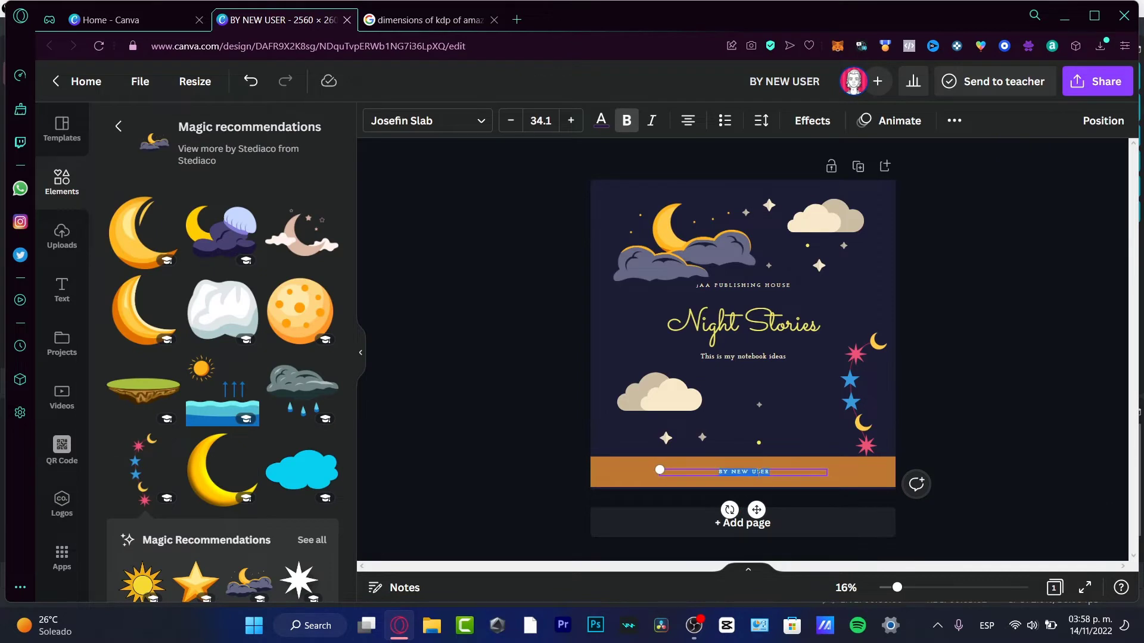
left_click(571, 120)
left_click(571, 120)
left_click(571, 121)
left_click(571, 120)
left_click(571, 121)
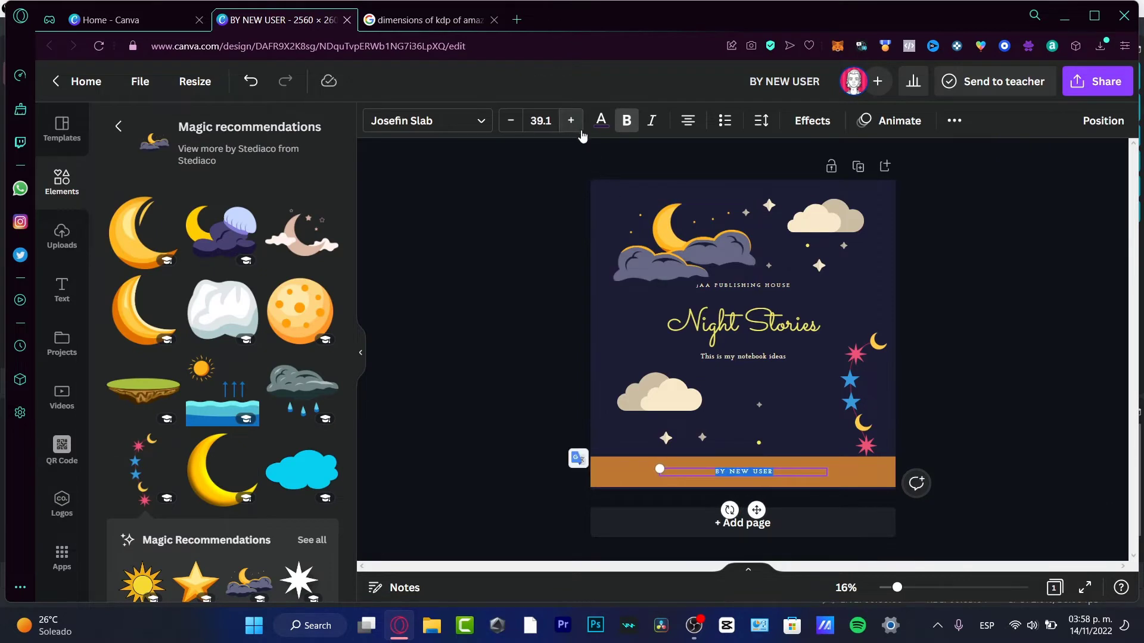
left_click(601, 121)
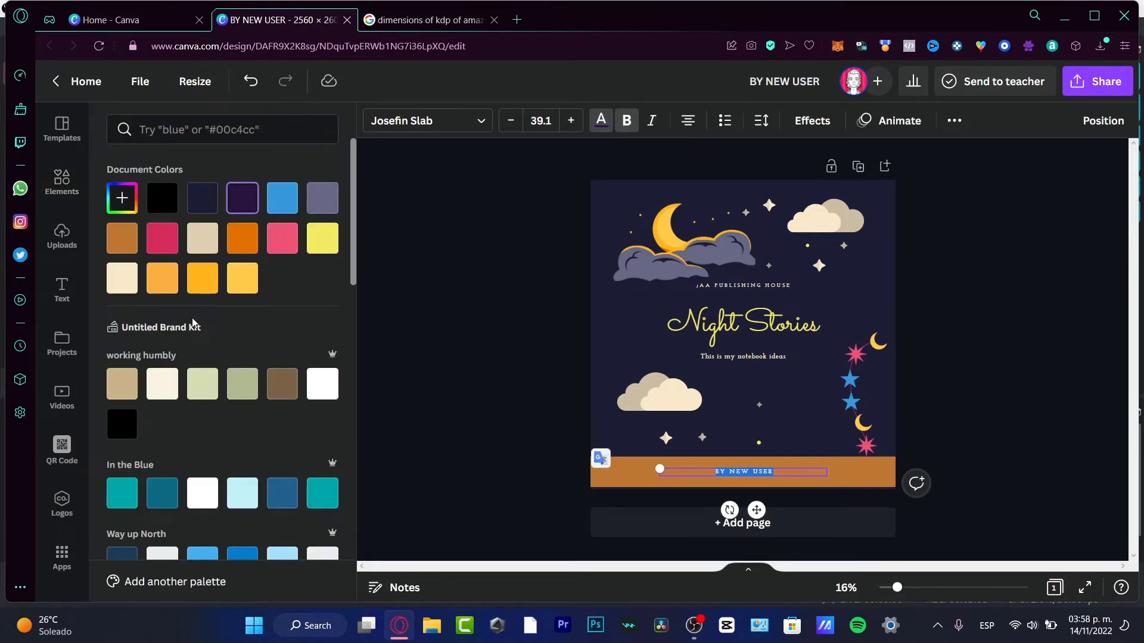
left_click(311, 378)
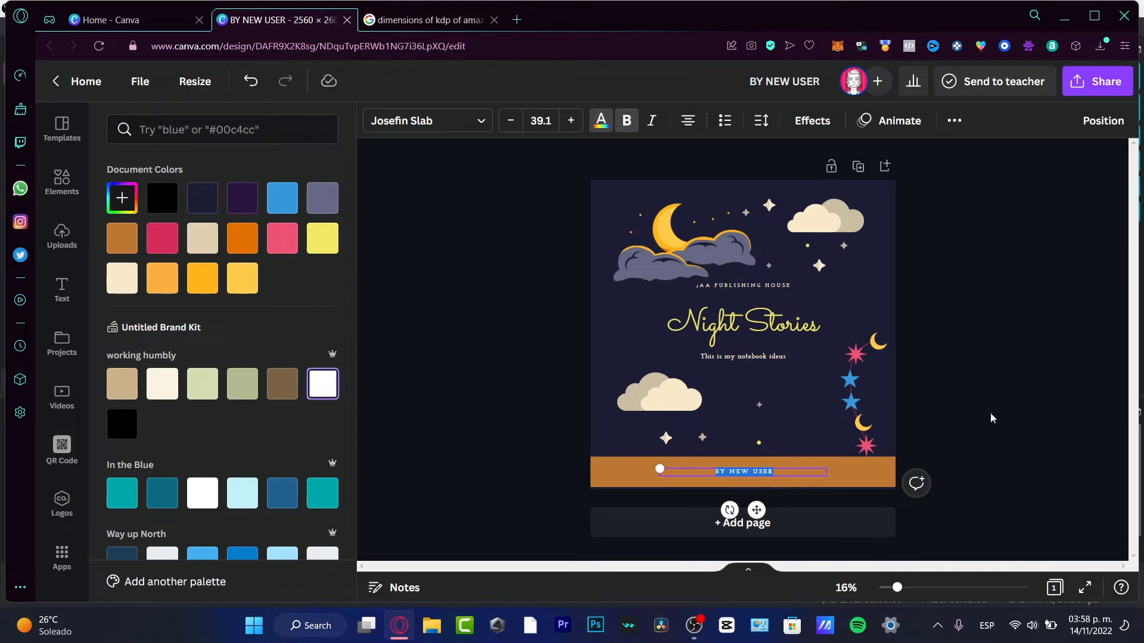
left_click(928, 464)
left_click(1011, 373)
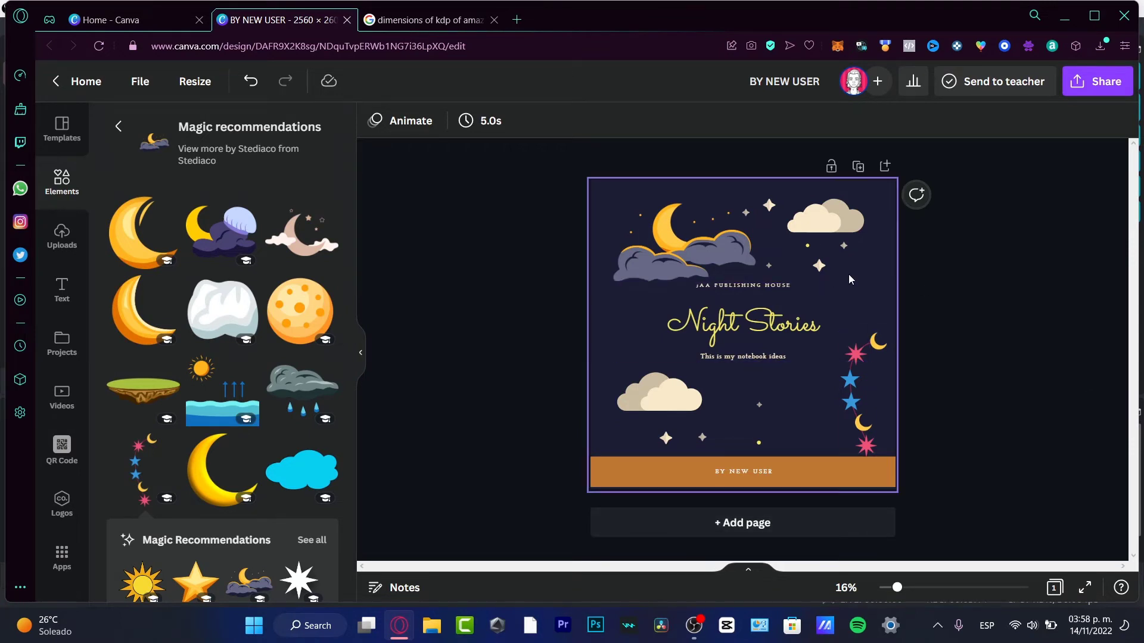
Add a second page and insert a vertical spiral-binding graphic from an elements search for "border notebook"
left_click(807, 534)
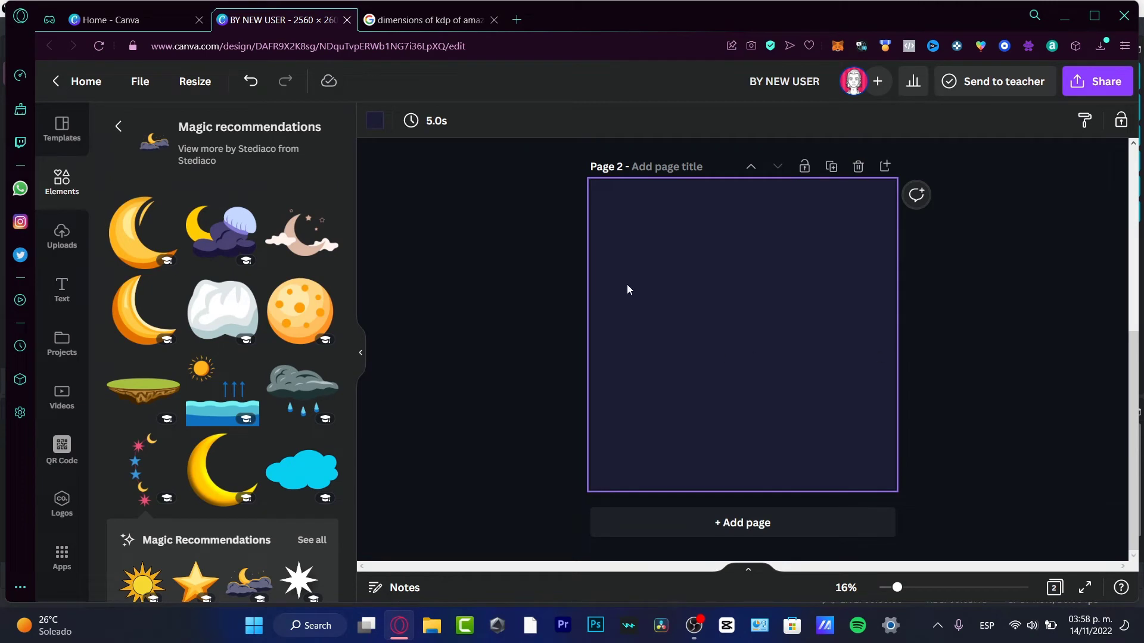
left_click(376, 121)
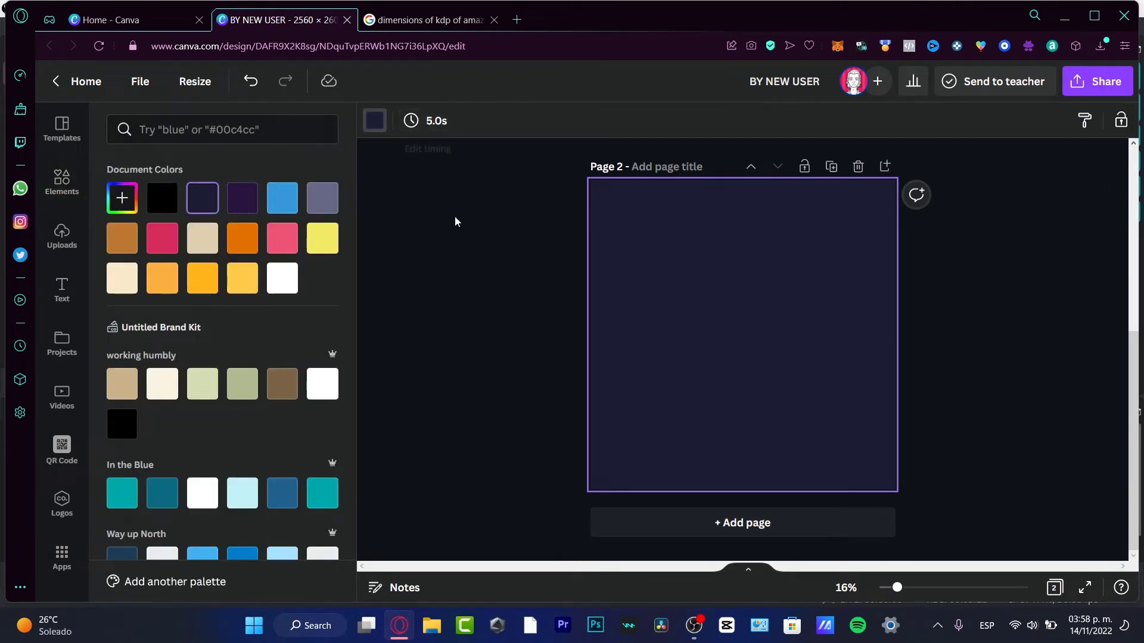
left_click(40, 198)
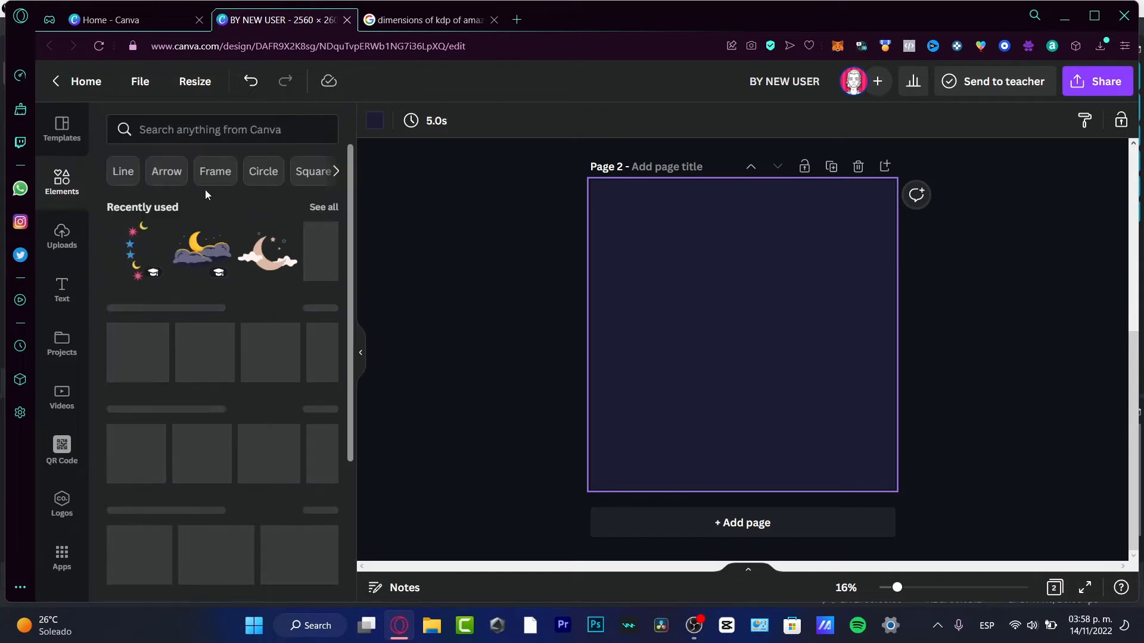
left_click(76, 192)
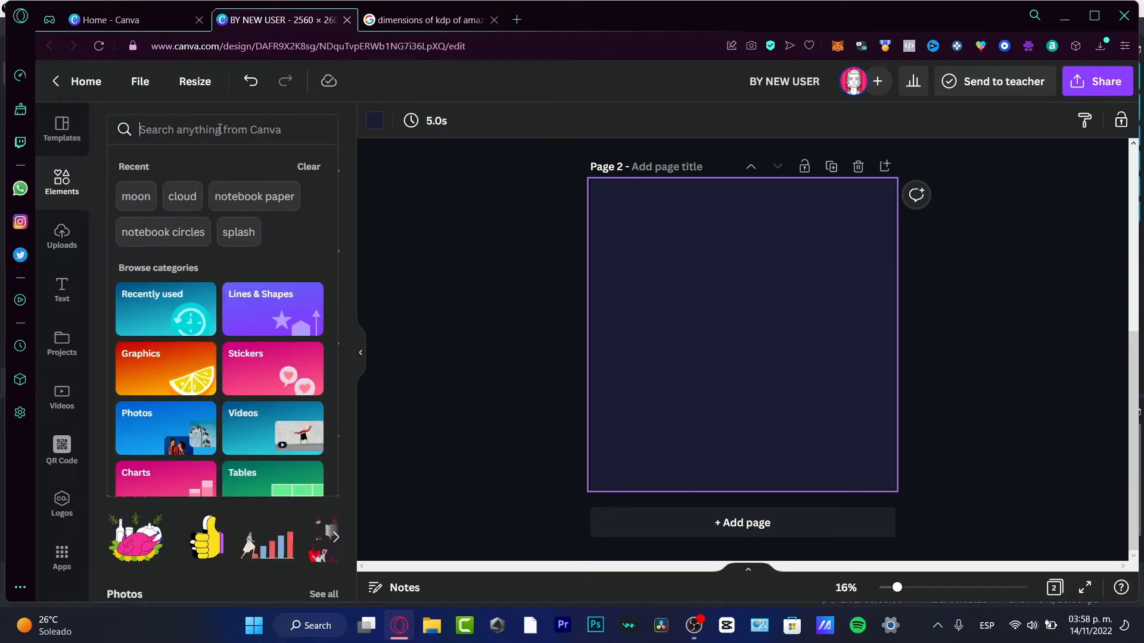
type("border notebook")
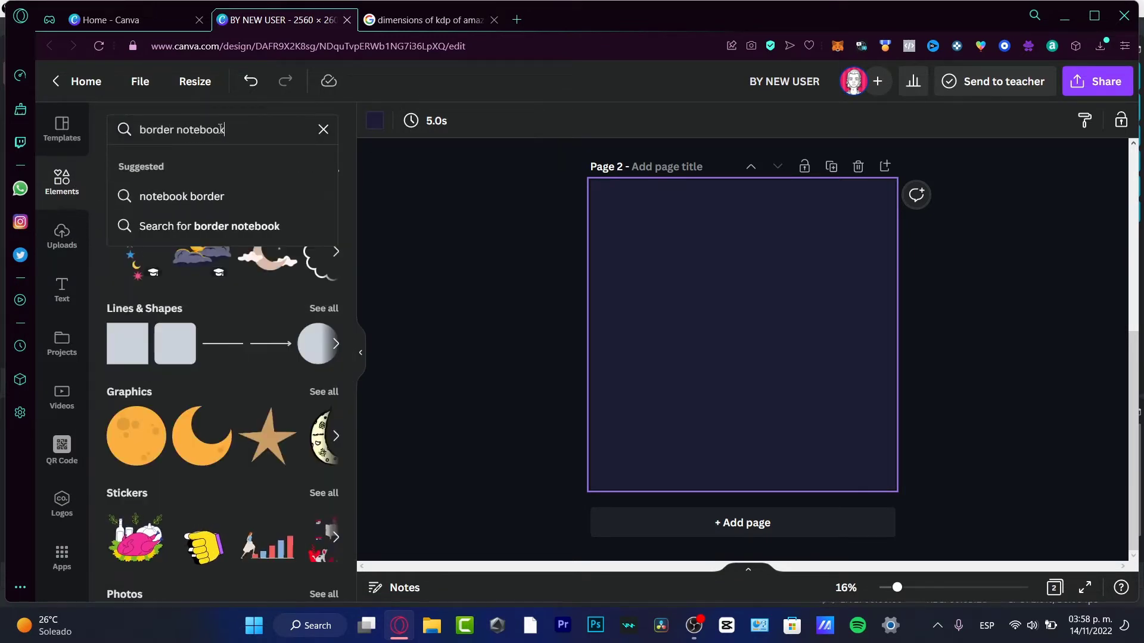
key("Return")
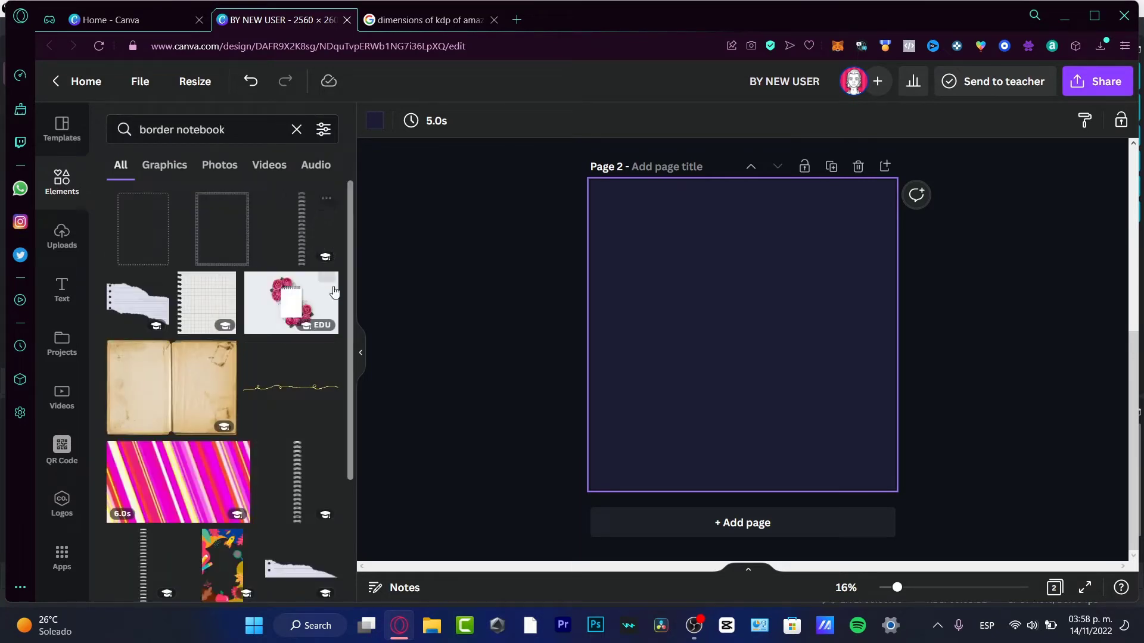
left_click(295, 491)
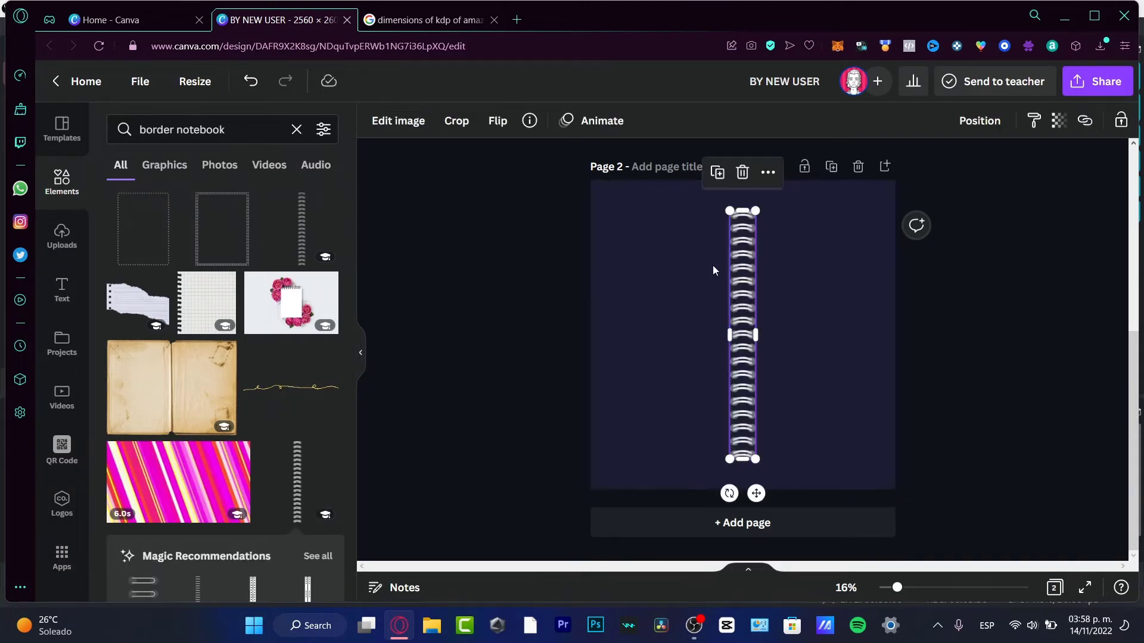
Try the vertical spiral graphic smaller against the upper edge of page 2, and delete it
left_click_drag(744, 379, 742, 345)
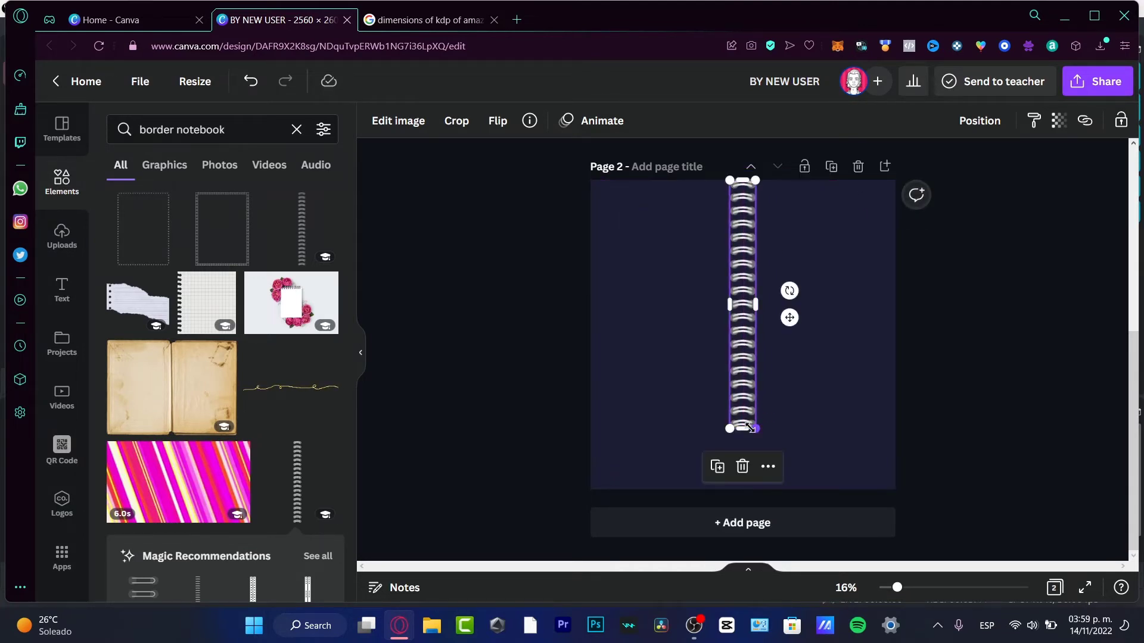
left_click_drag(752, 427, 744, 312)
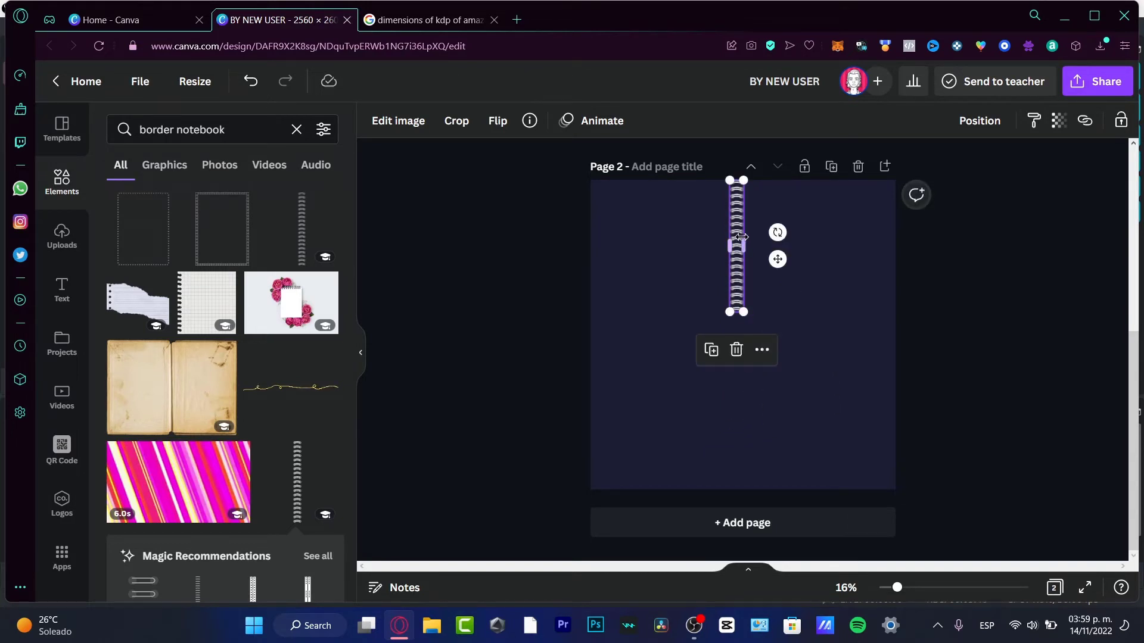
mouse_move(740, 225)
left_mouse_down()
mouse_move(784, 250)
mouse_move(745, 256)
mouse_move(737, 245)
left_mouse_up()
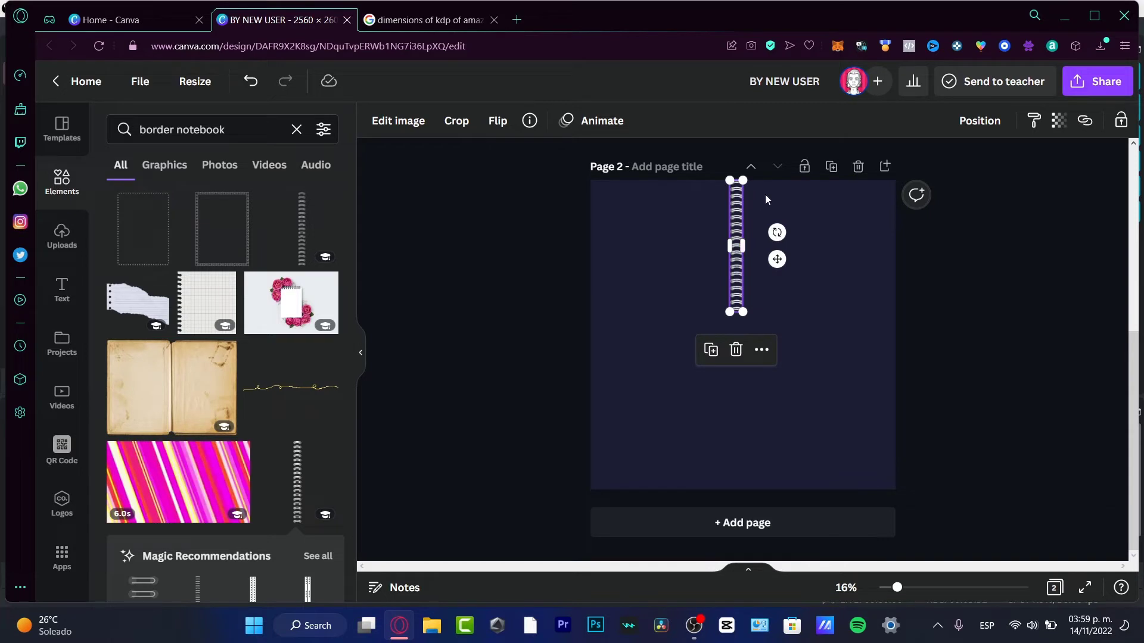
key("Delete")
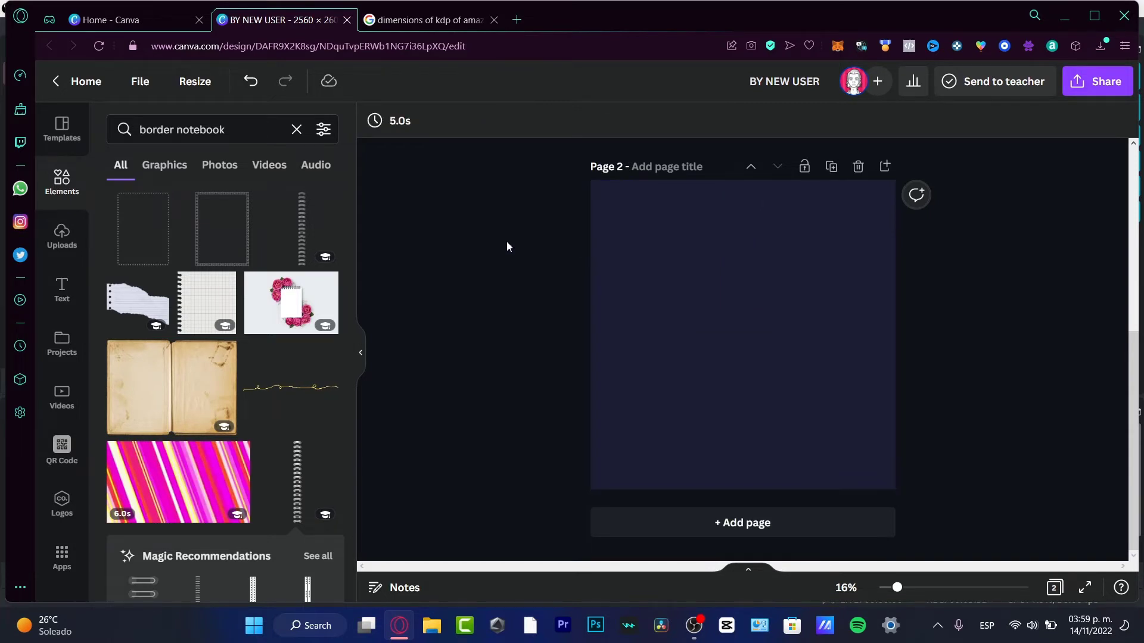
left_click(290, 237)
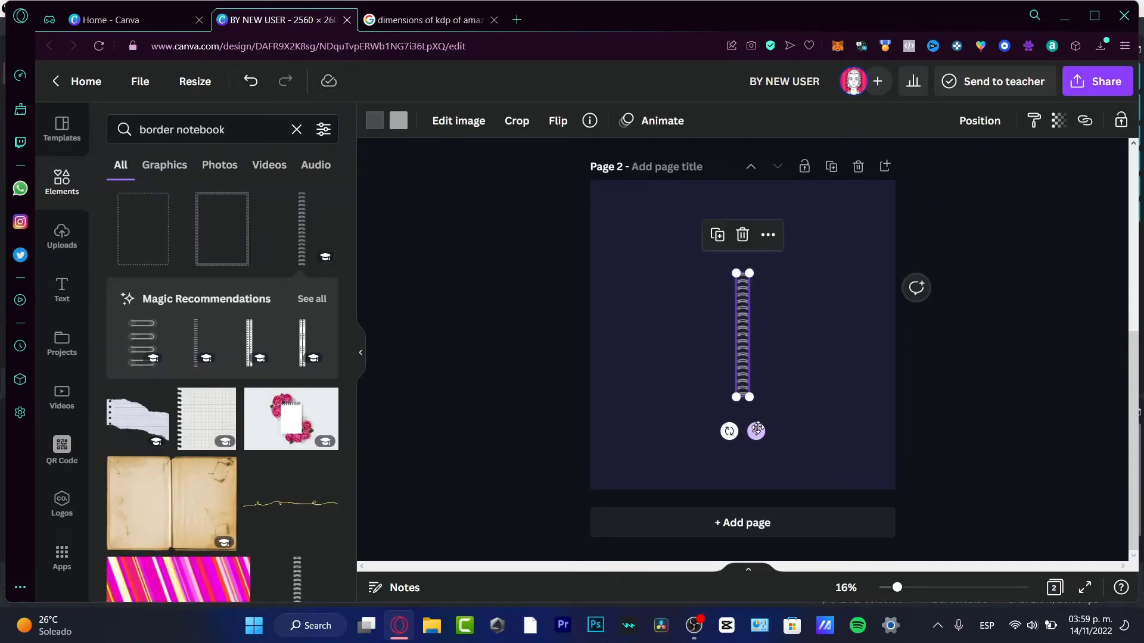
left_click_drag(756, 429, 731, 431)
key("ctrl+z")
key("ctrl+z")
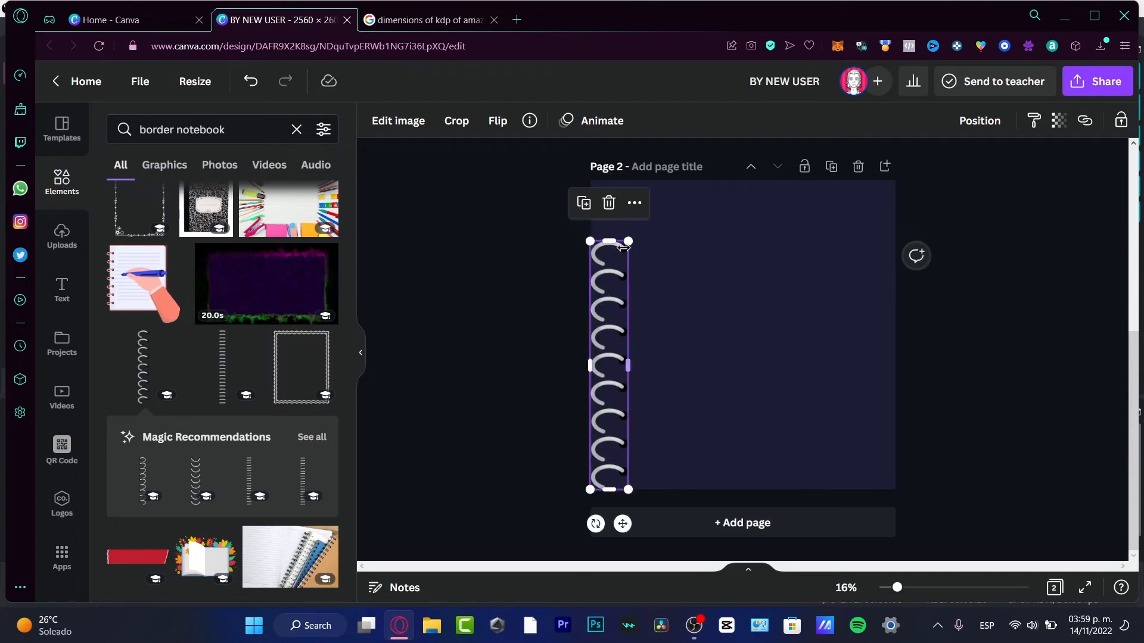
Shrink the open-ring spiral at page 2's left edge to half the page height and stack a duplicate above it to fill the edge
left_click_drag(624, 248, 623, 344)
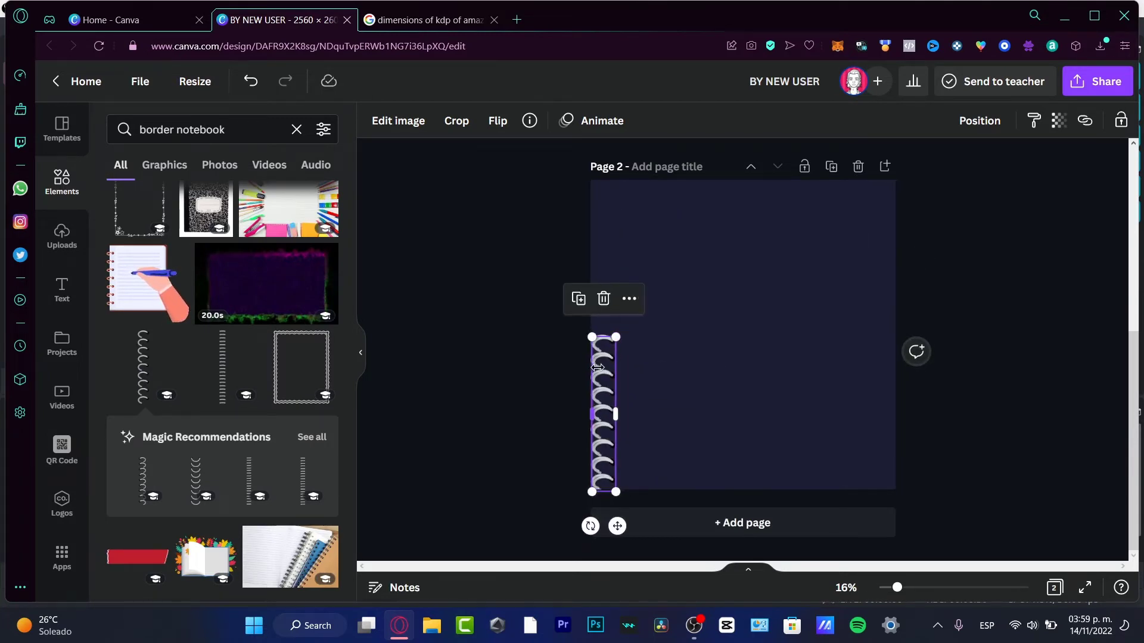
key("ctrl+d")
left_click_drag(660, 358, 600, 225)
left_click(524, 270)
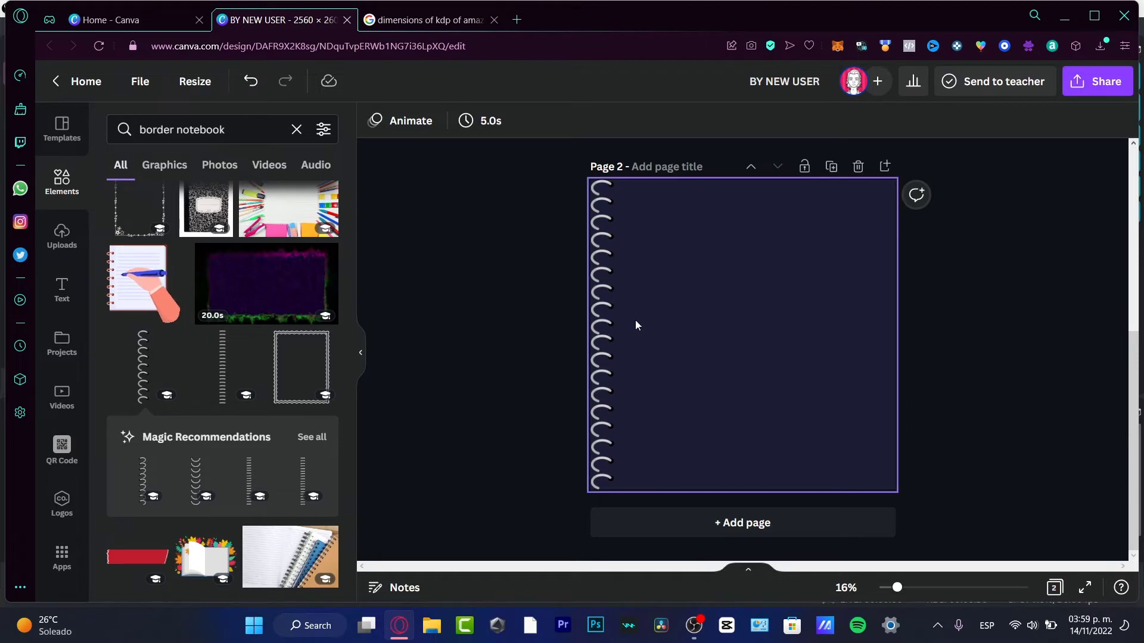
Try copying both spiral binding pieces from page 2 onto the left edge of the cover, and undo the paste
scroll(826, 371, "up", 5)
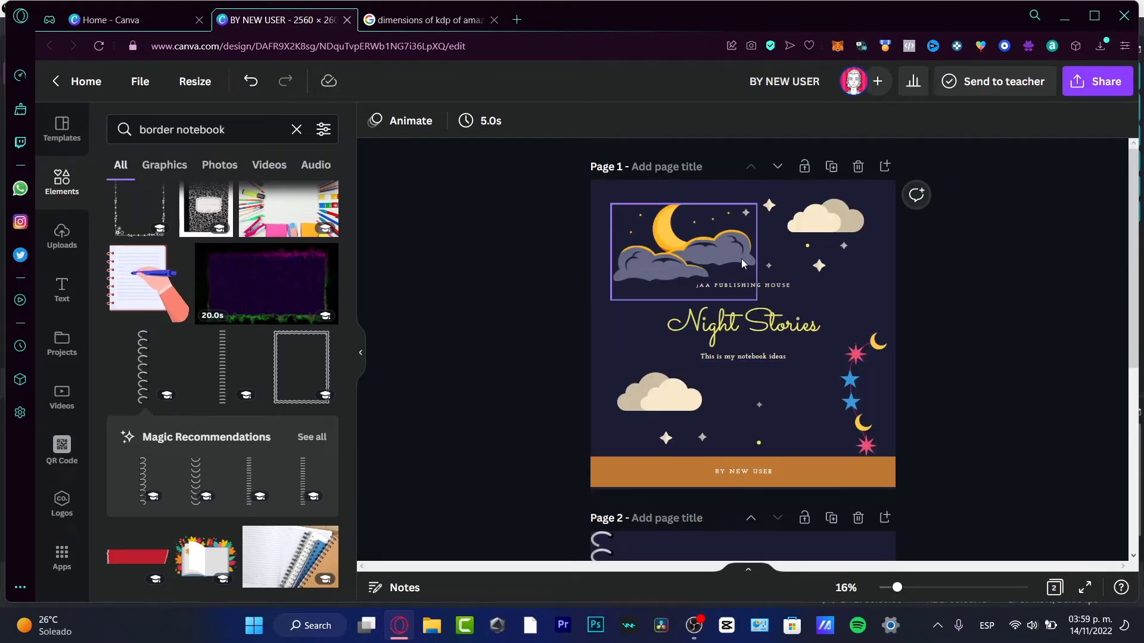
scroll(894, 343, "down", 5)
left_click(603, 370)
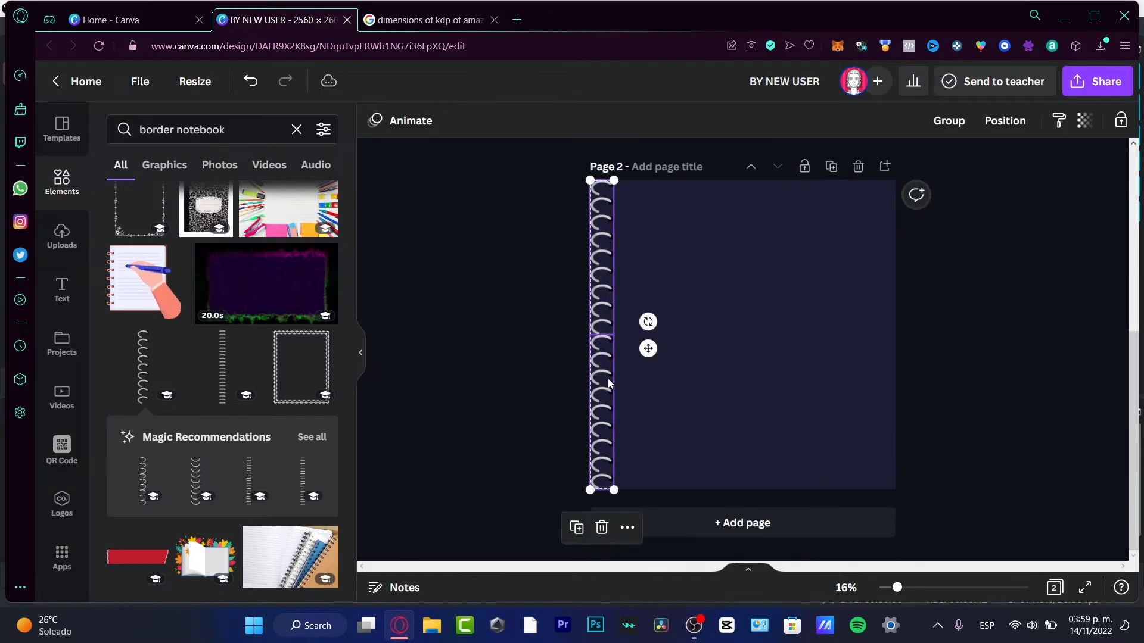
scroll(556, 298, "up", 5)
key("ctrl+v")
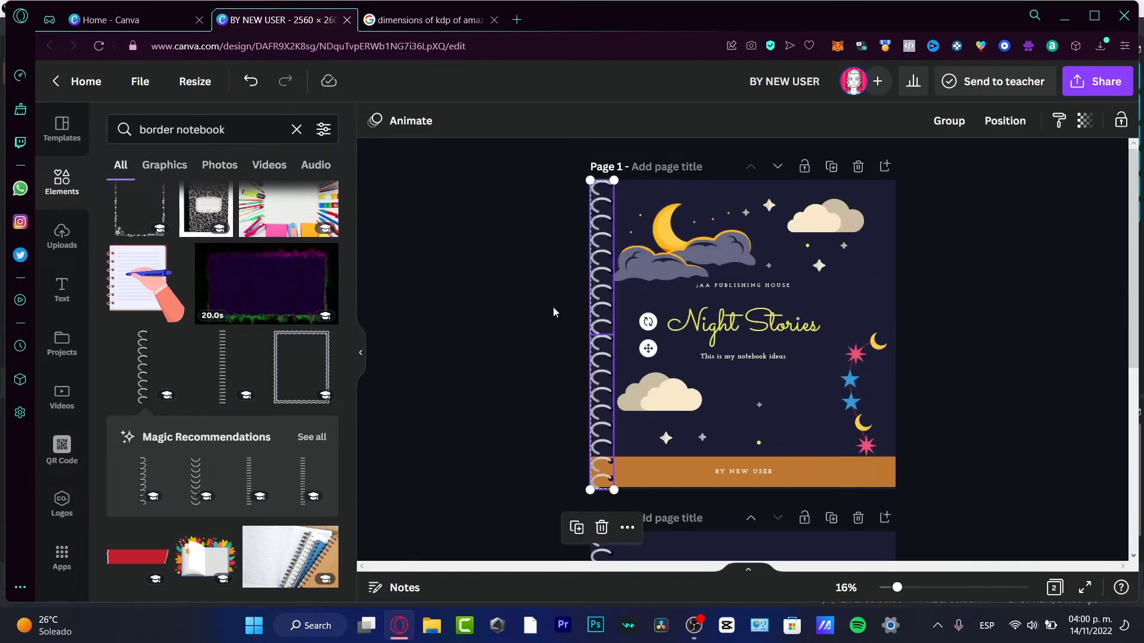
left_click(795, 390)
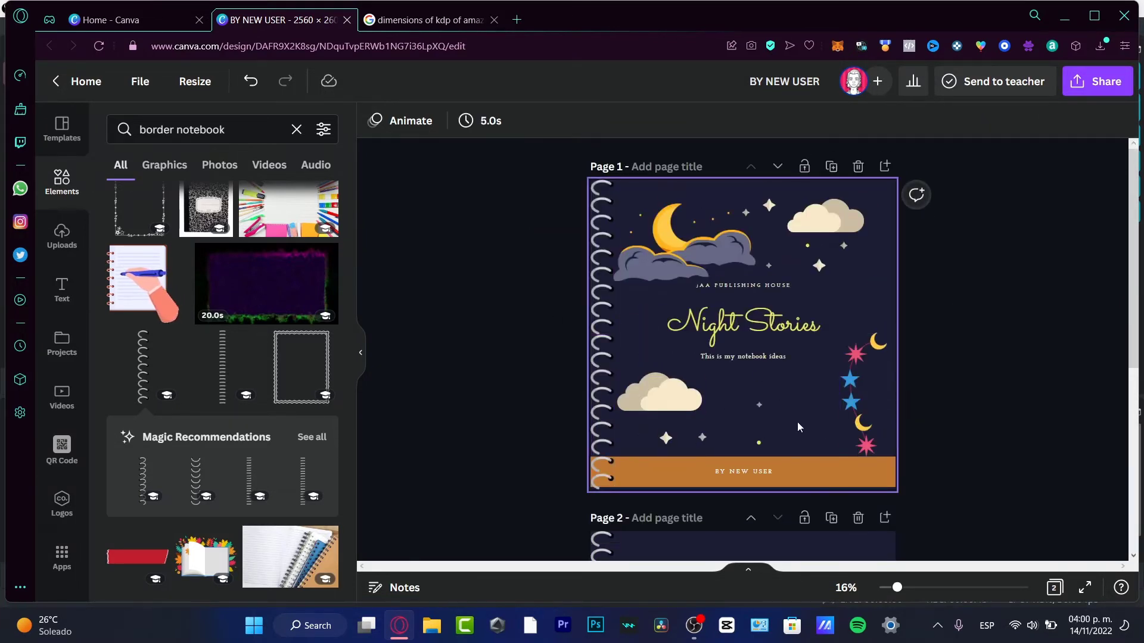
left_click(649, 489)
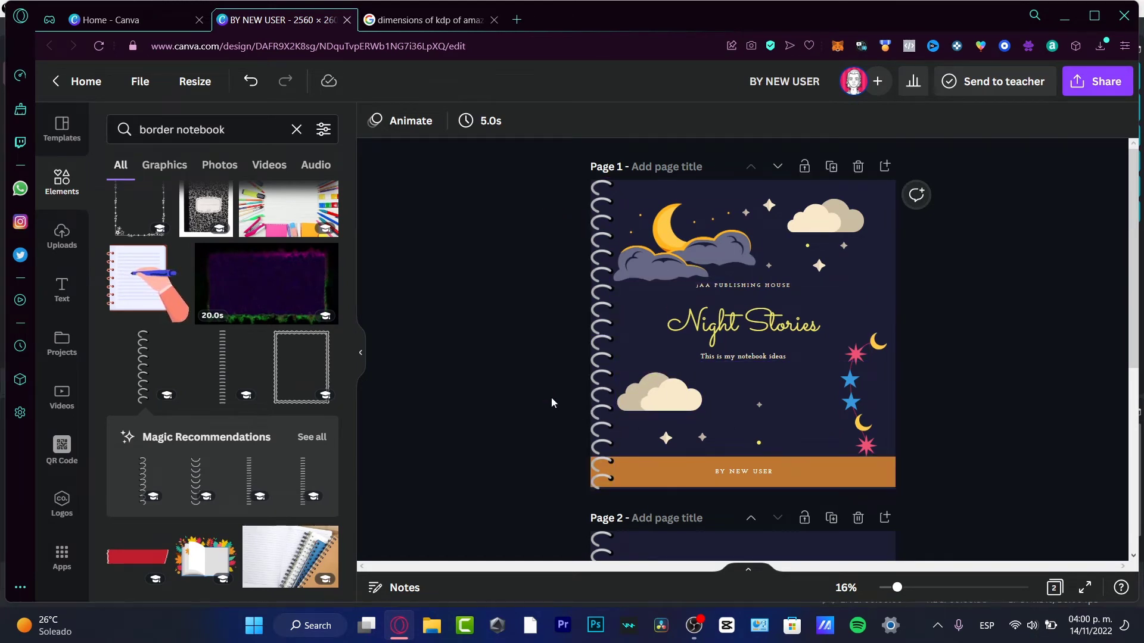
key("ctrl+z")
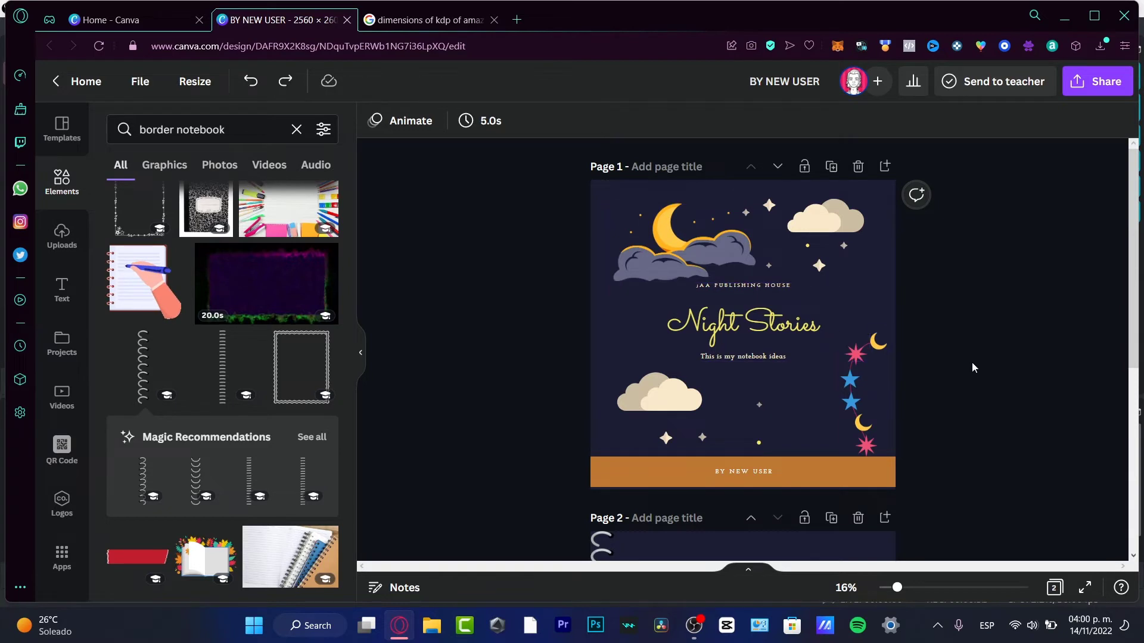
Search the elements for "paper notebook", insert the white lined sheet with a margin line, and enlarge it to fill page 2 beside the binding
scroll(940, 309, "down", 5)
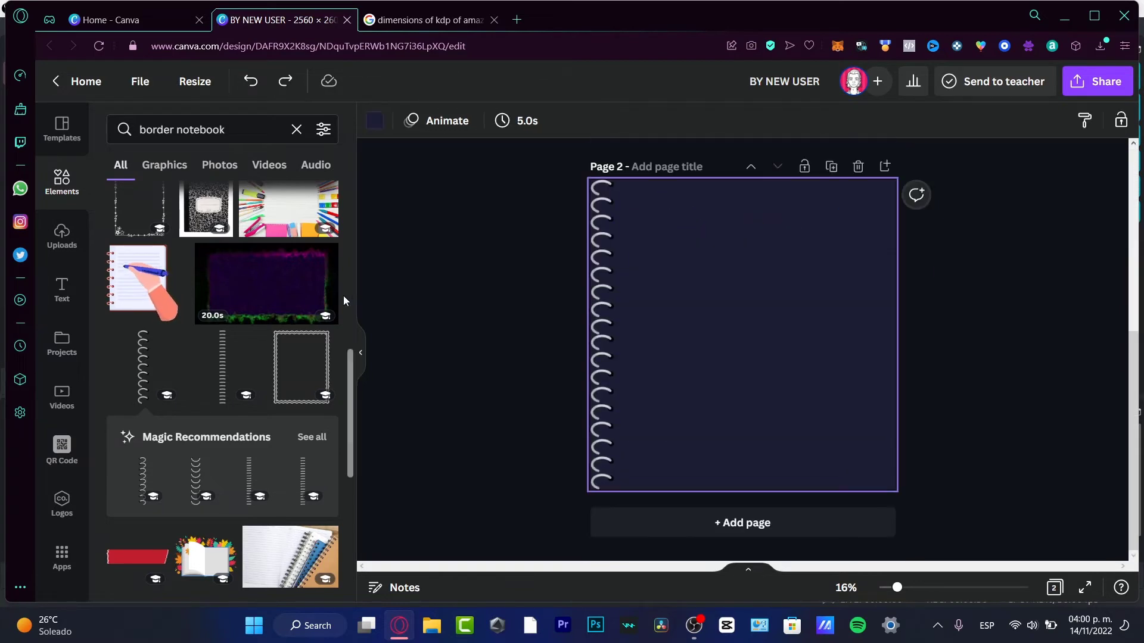
triple_click(255, 124)
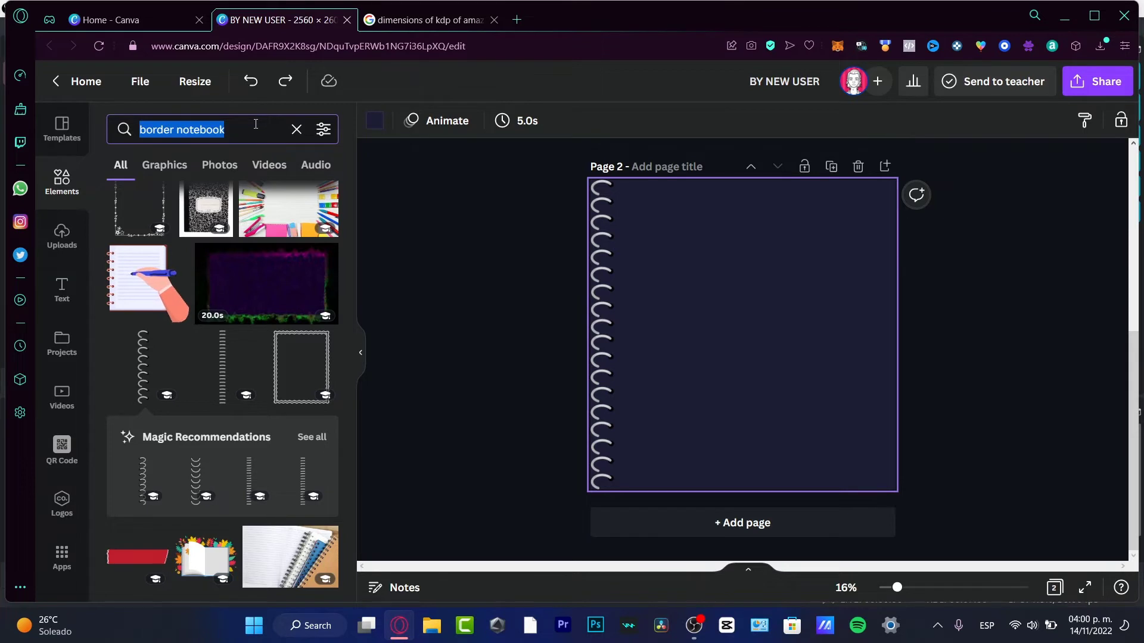
type("paper n")
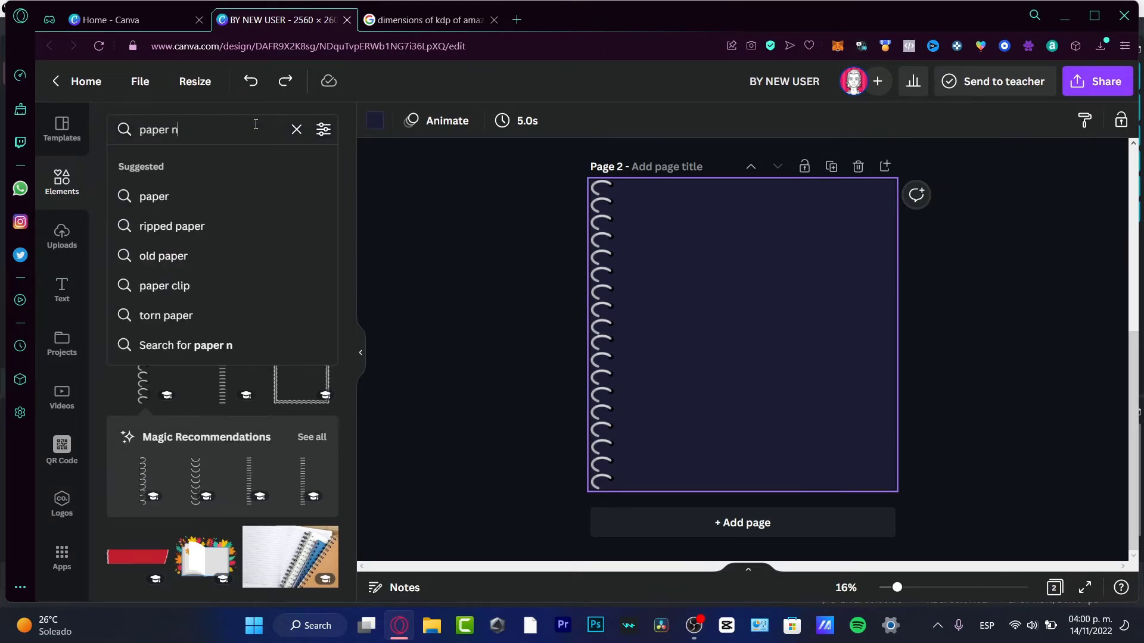
key("Return")
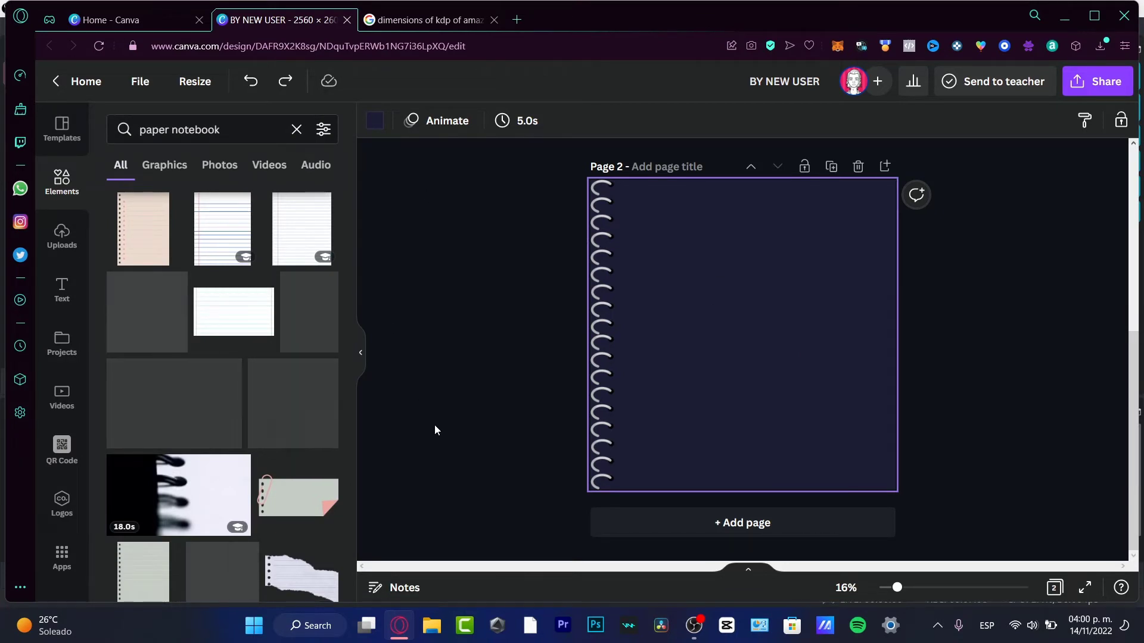
left_click(290, 239)
left_click_drag(756, 340, 662, 435)
left_click_drag(701, 370, 1043, 254)
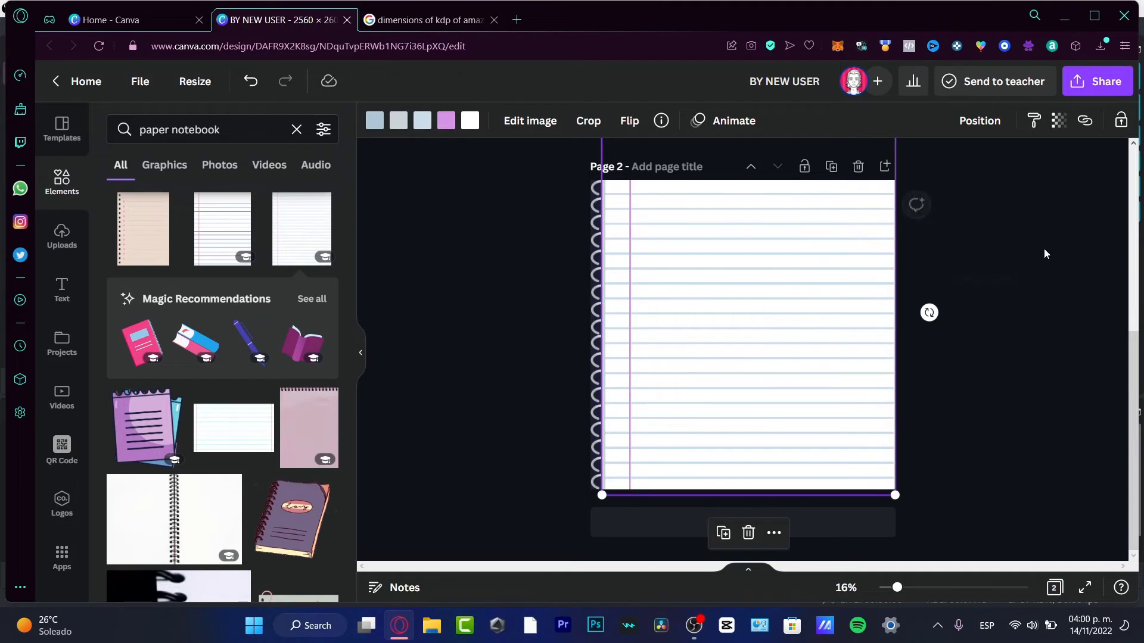
Align the lined sheet with the lower edge of page 2 and send it to the back, behind the spiral rings
mouse_move(801, 389)
left_mouse_down()
mouse_move(814, 383)
mouse_move(800, 381)
left_mouse_up()
right_click(800, 383)
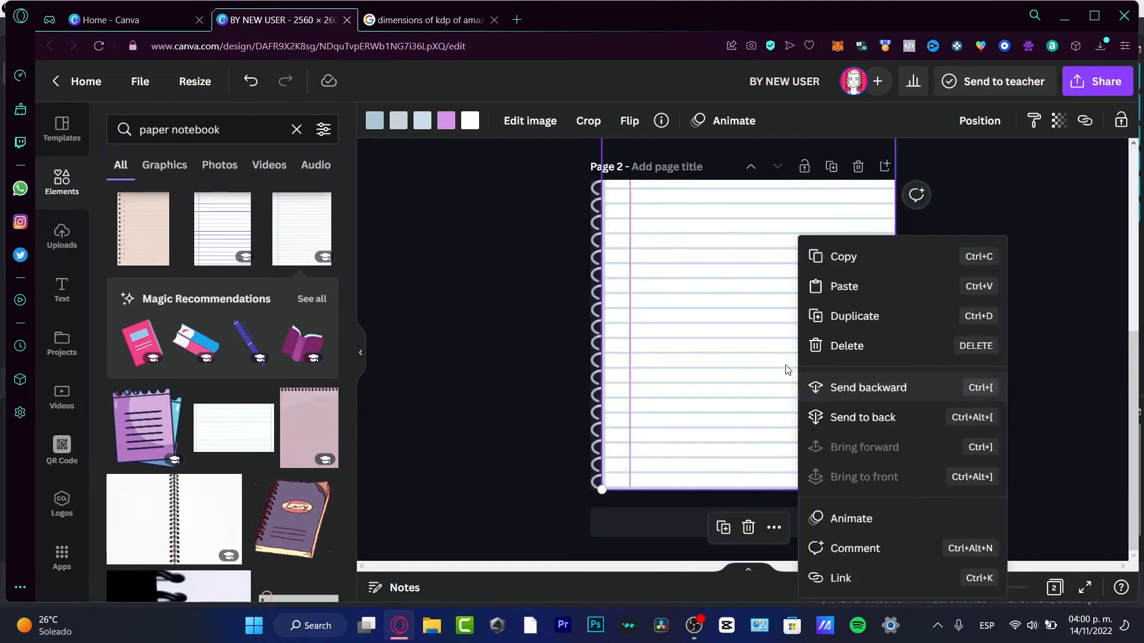
left_click(846, 417)
left_click(1011, 303)
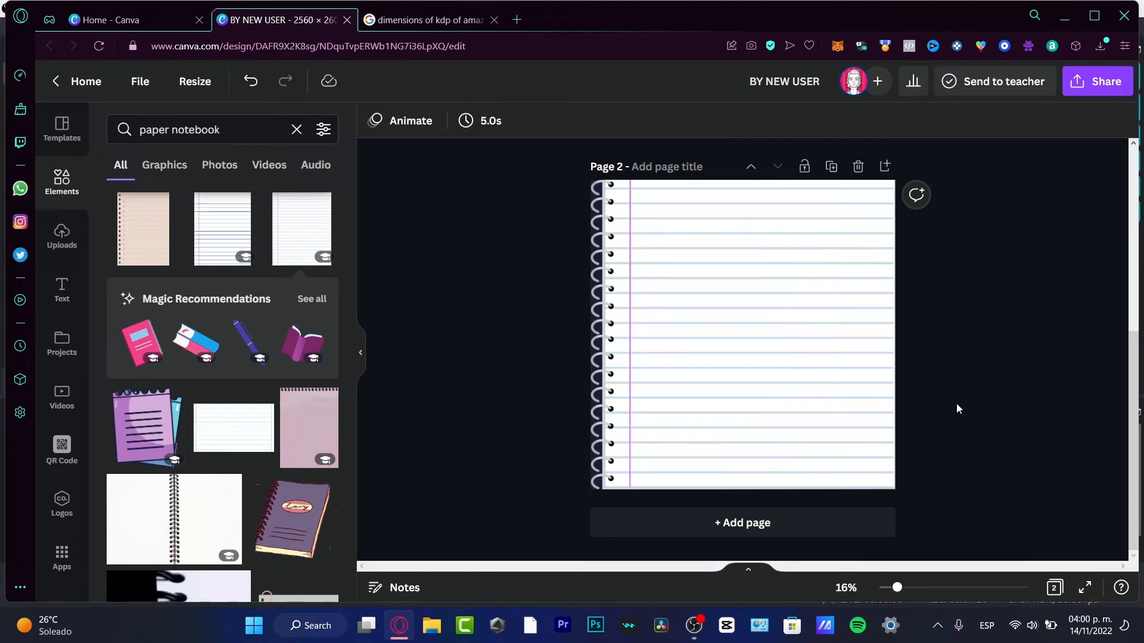
scroll(957, 404, "up", 5)
left_click_drag(449, 252, 979, 467)
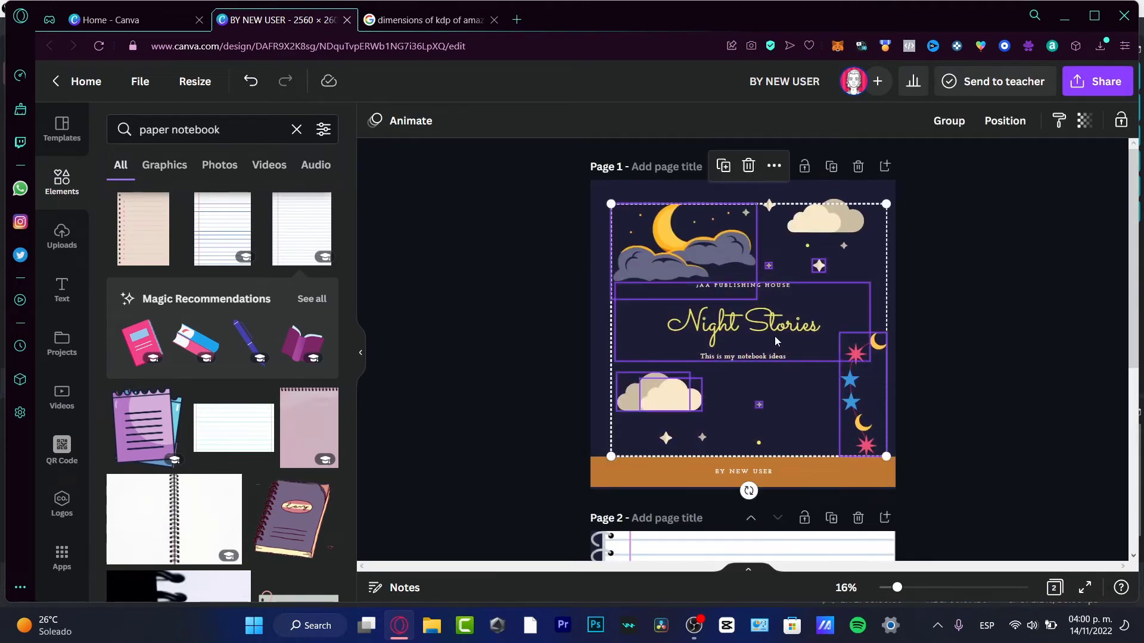
scroll(959, 344, "down", 5)
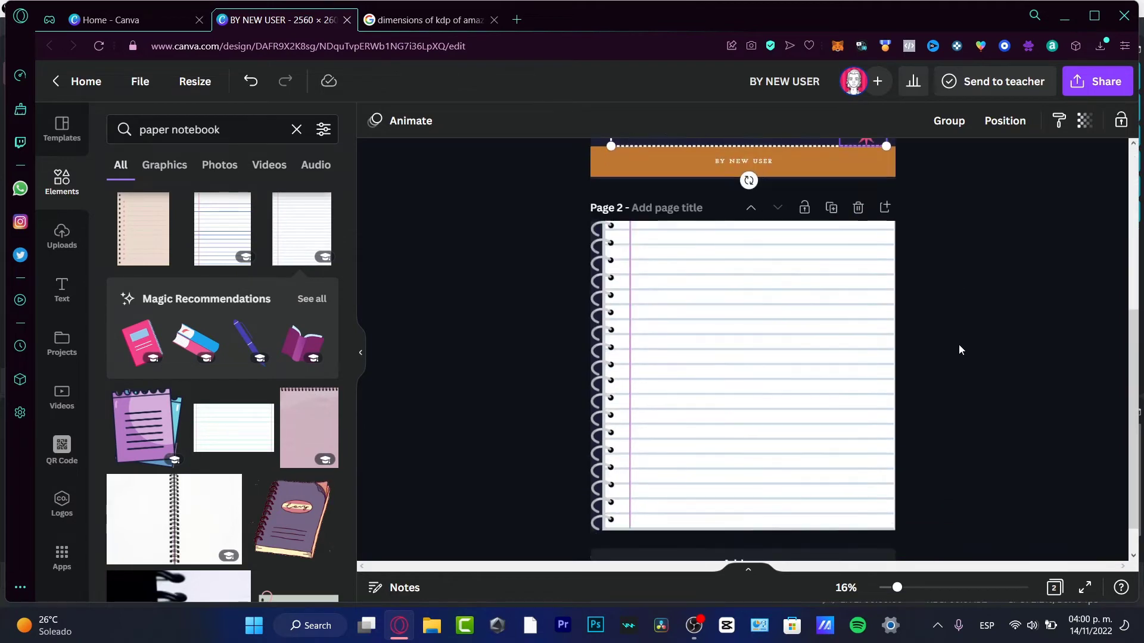
left_click(971, 314)
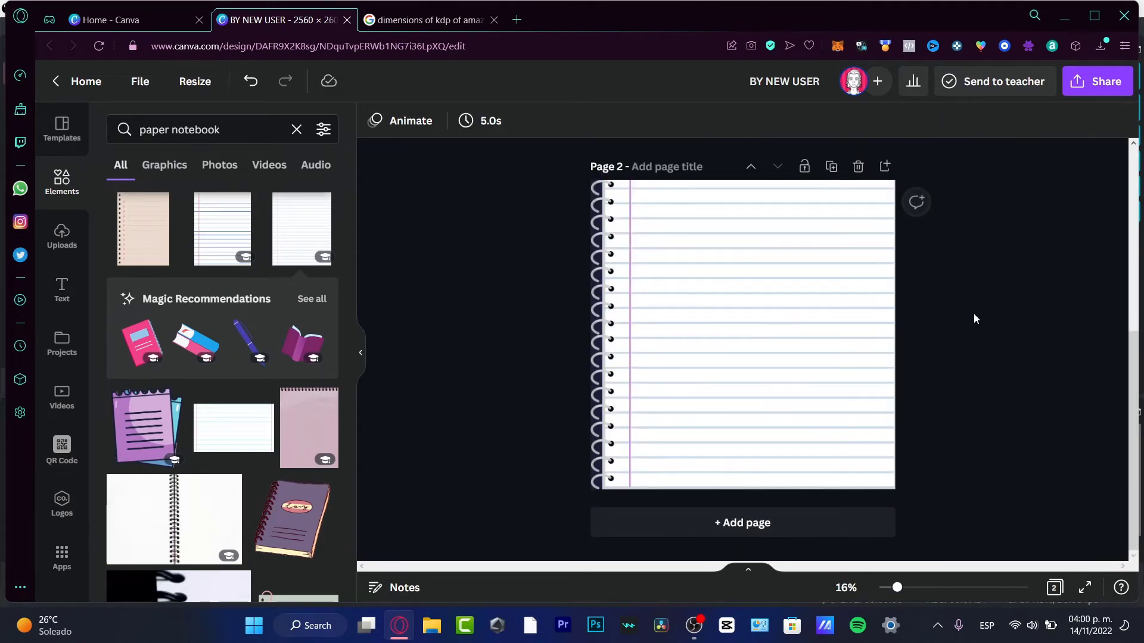
Duplicate the lined page ten times in the page overview so the notebook has 12 pages
left_click(1055, 589)
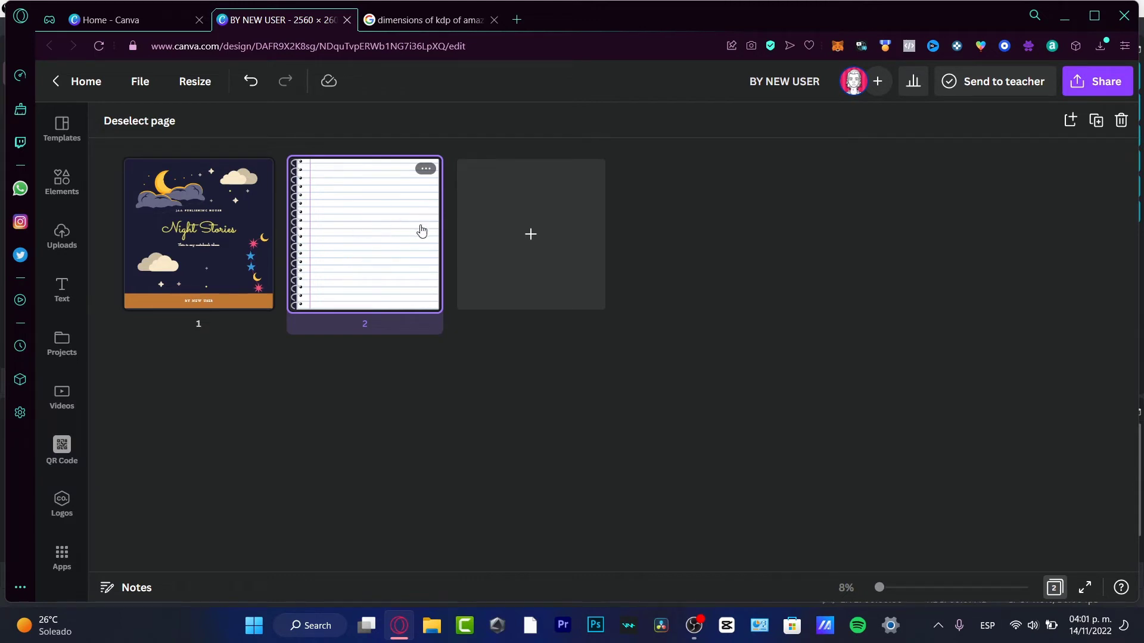
left_click(426, 171)
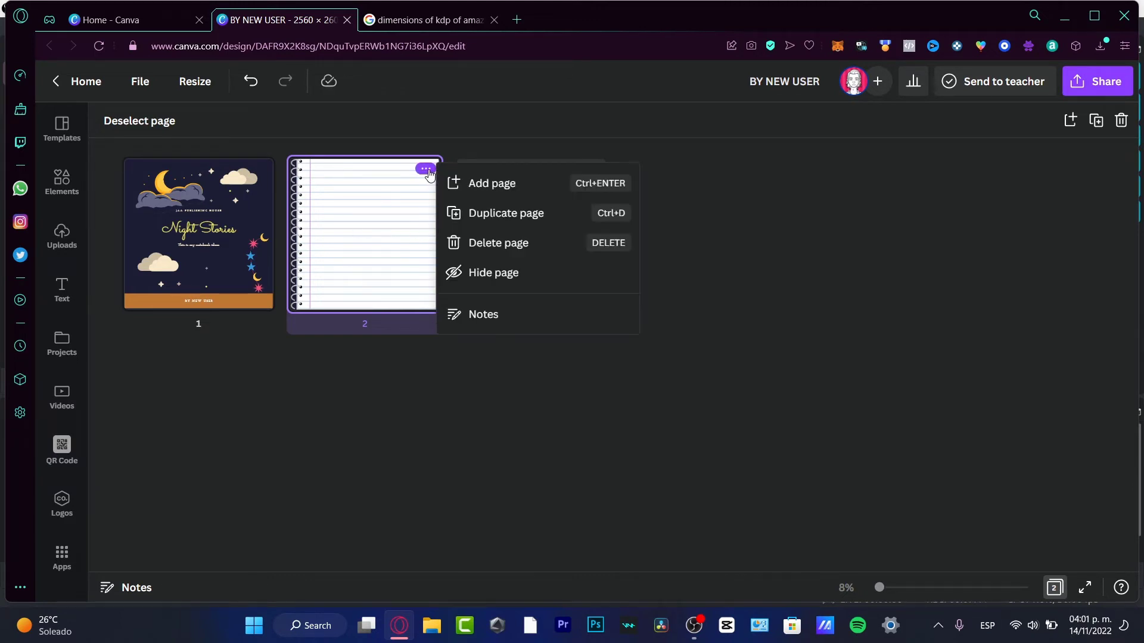
left_click(533, 214)
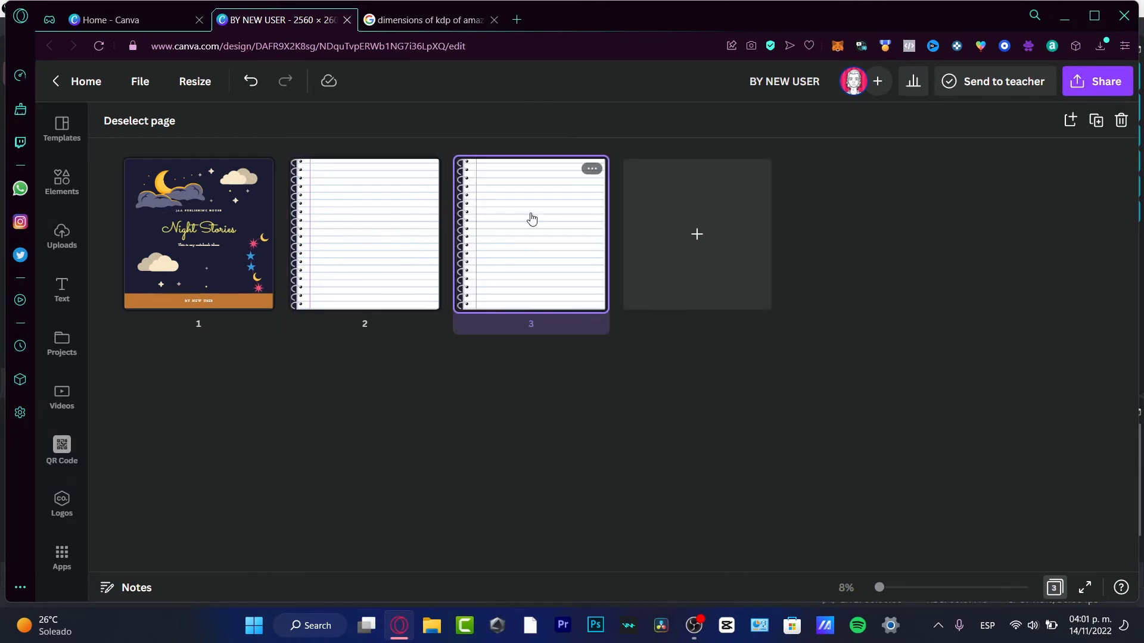
left_click(1097, 122)
left_click(1098, 122)
left_click(1097, 122)
left_click(1097, 122)
left_click(1097, 122)
left_click(1097, 122)
left_click(1097, 122)
left_click(1097, 122)
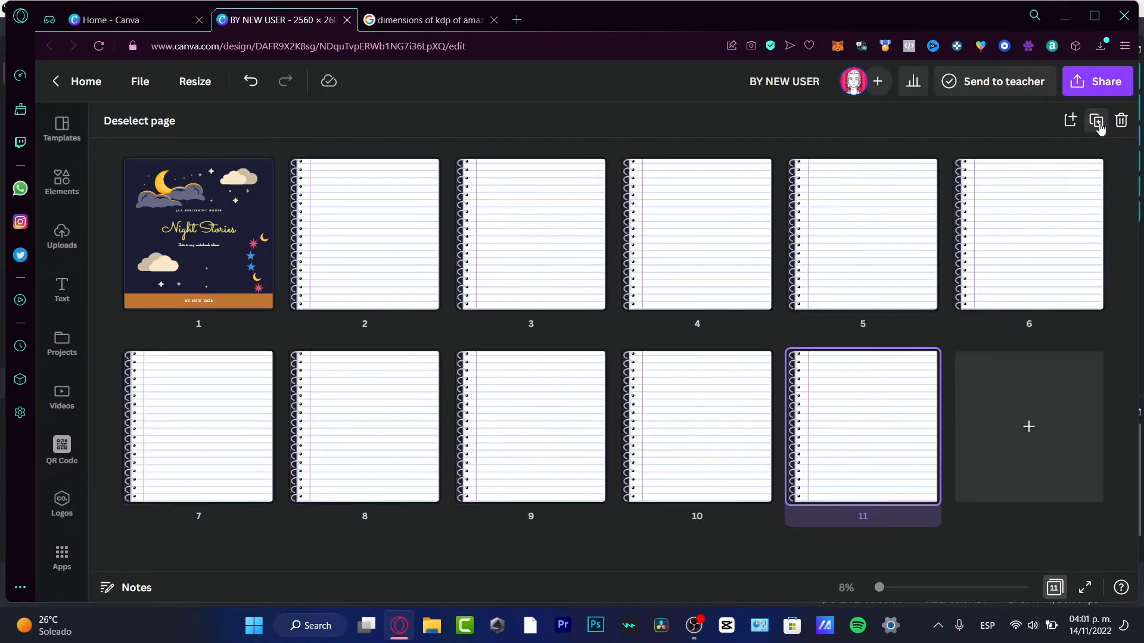
left_click(1097, 122)
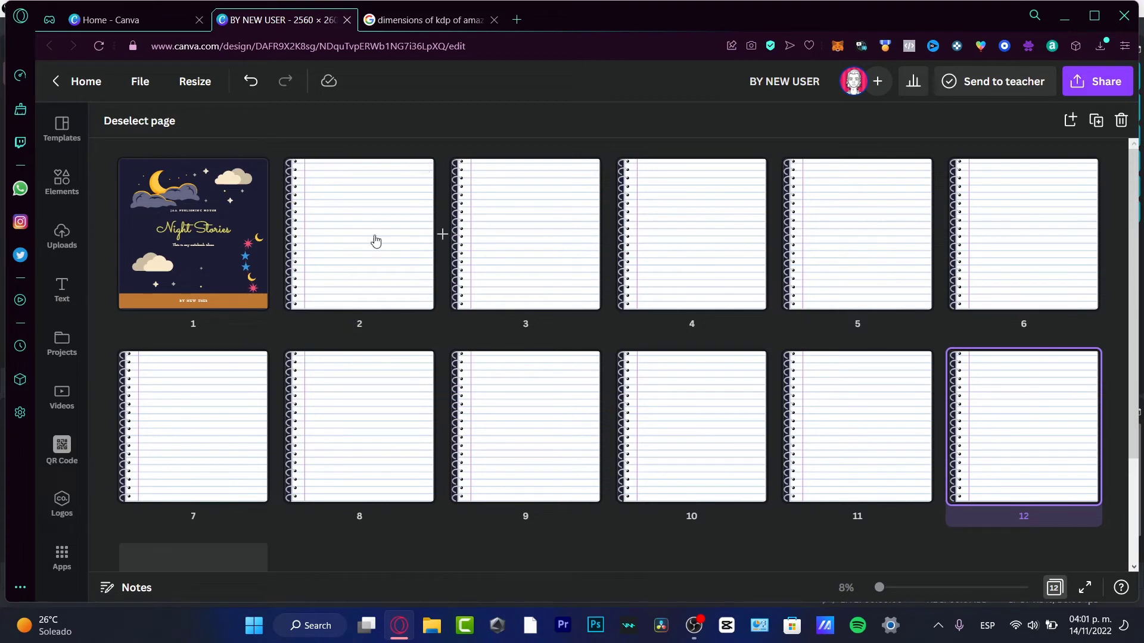
Insert the "Stay Fearless" text combination on page 2 and clear its "Fearless" line
double_click(363, 209)
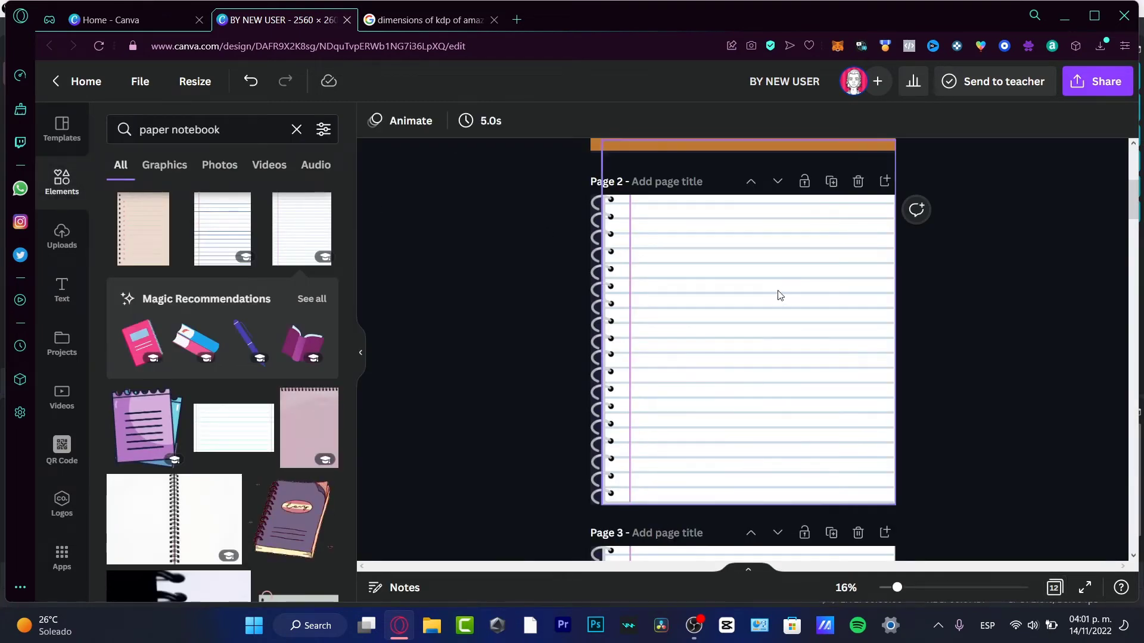
left_click(61, 280)
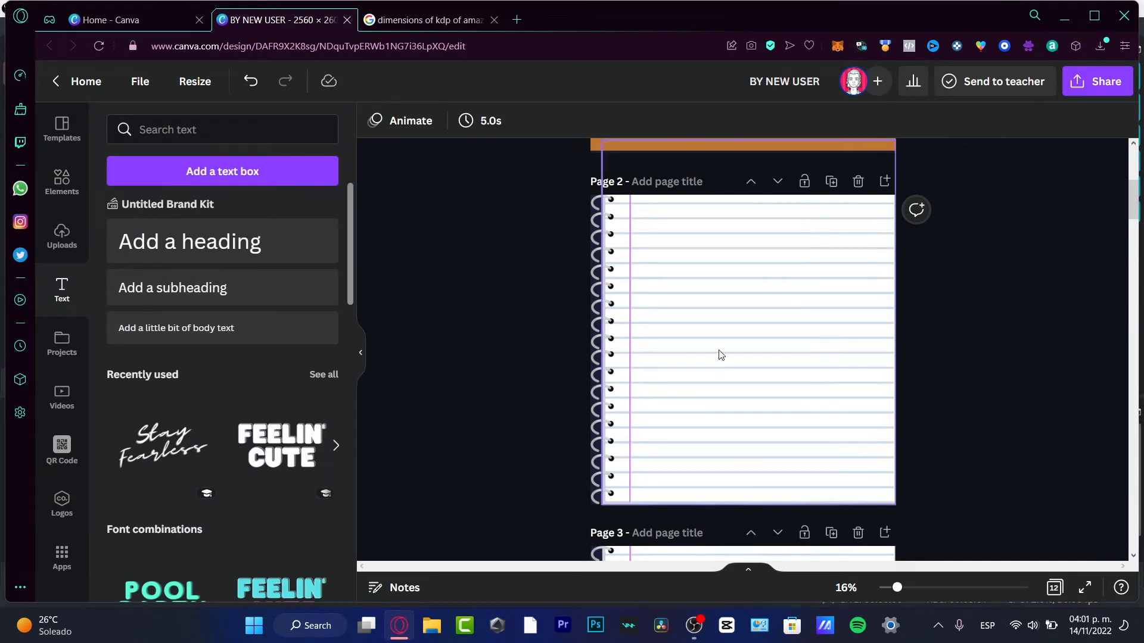
left_click(179, 444)
double_click(768, 361)
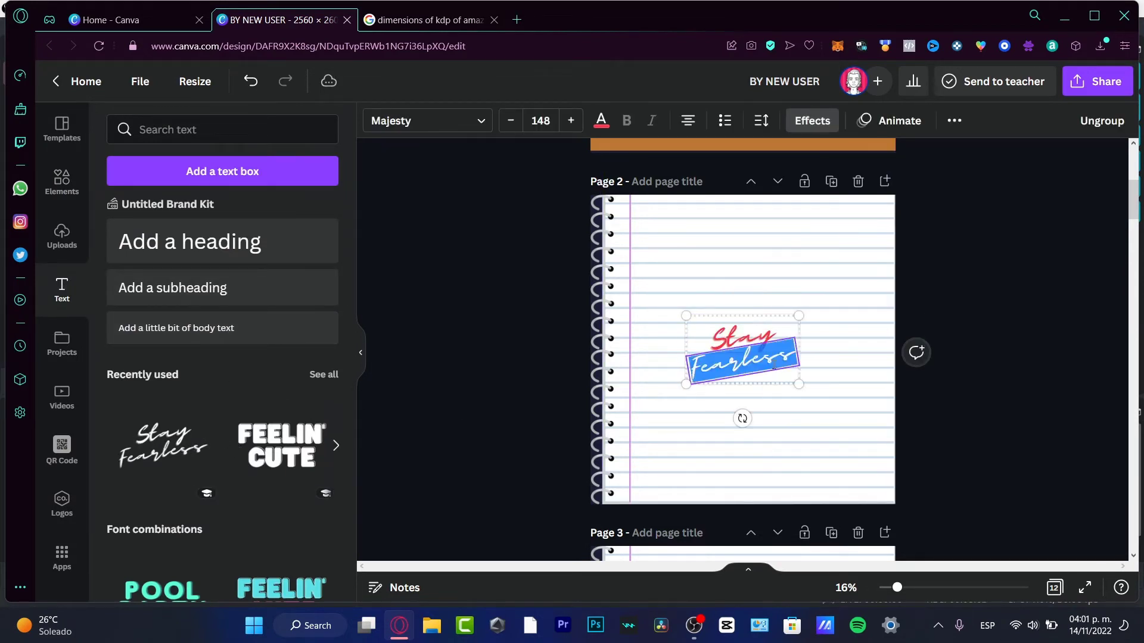
double_click(781, 358)
key("BackSpace")
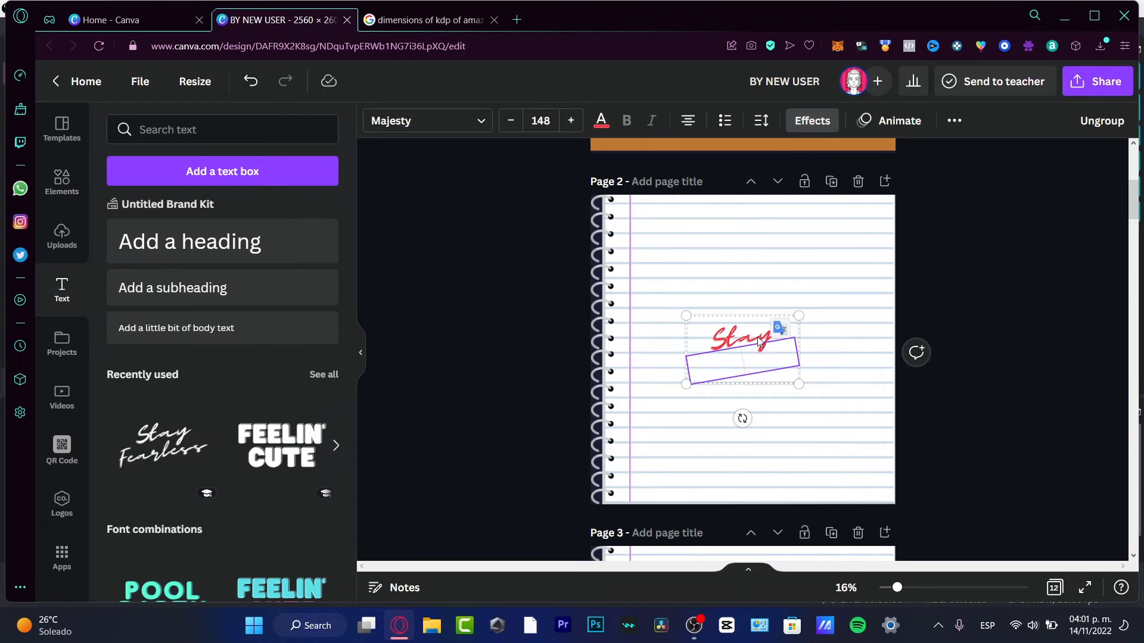
Replace the word "Stay" in the text combination on page 2 with "Chapter 1"
double_click(759, 337)
double_click(759, 337)
type("Chapter")
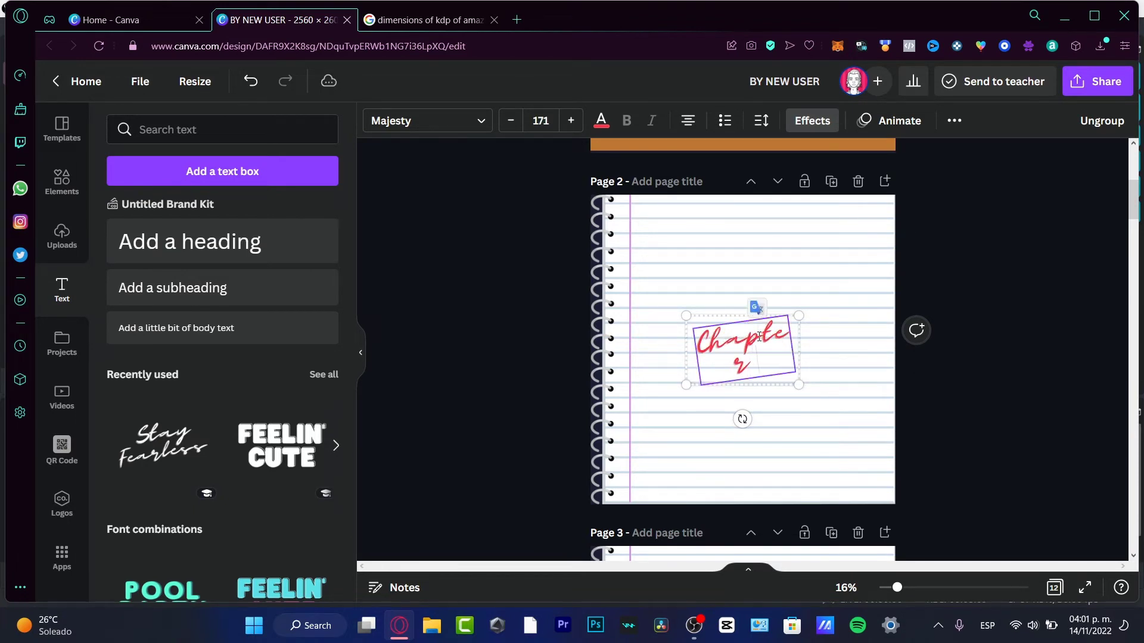
type(" 1")
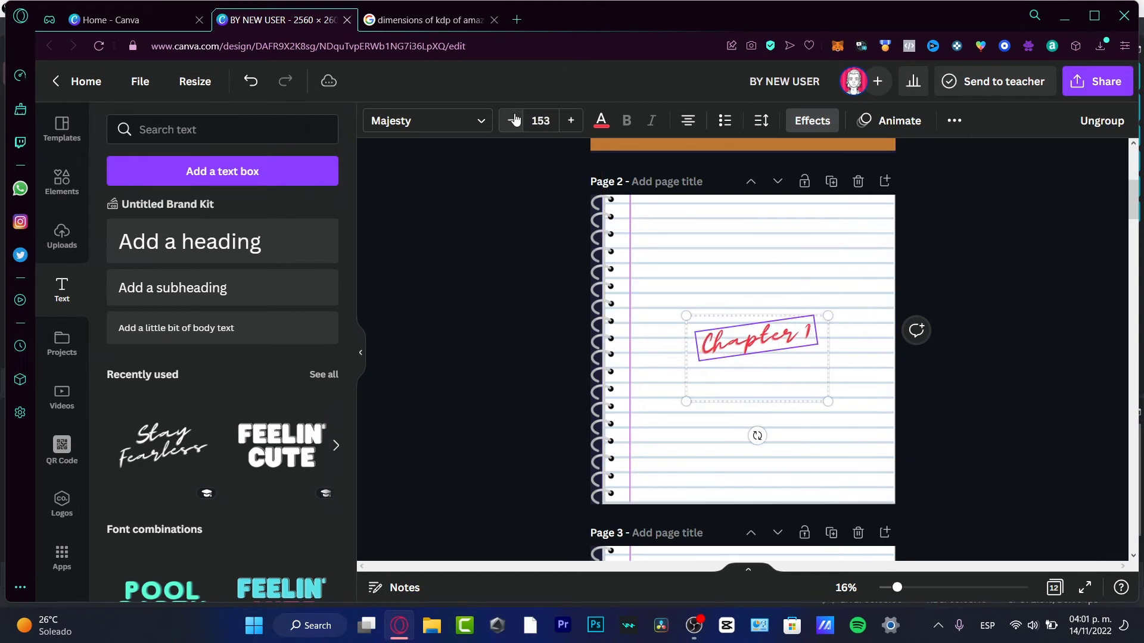
Recolor the "Chapter 1" title on page 2 dark purple and move it to the upper edge of the page
left_click(601, 120)
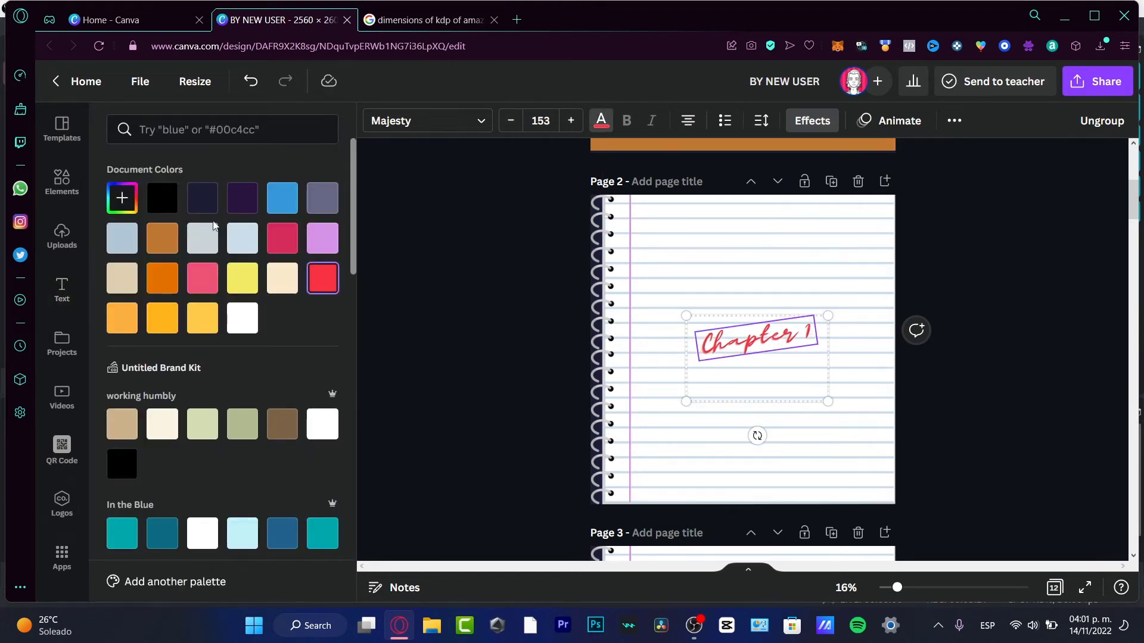
left_click(242, 198)
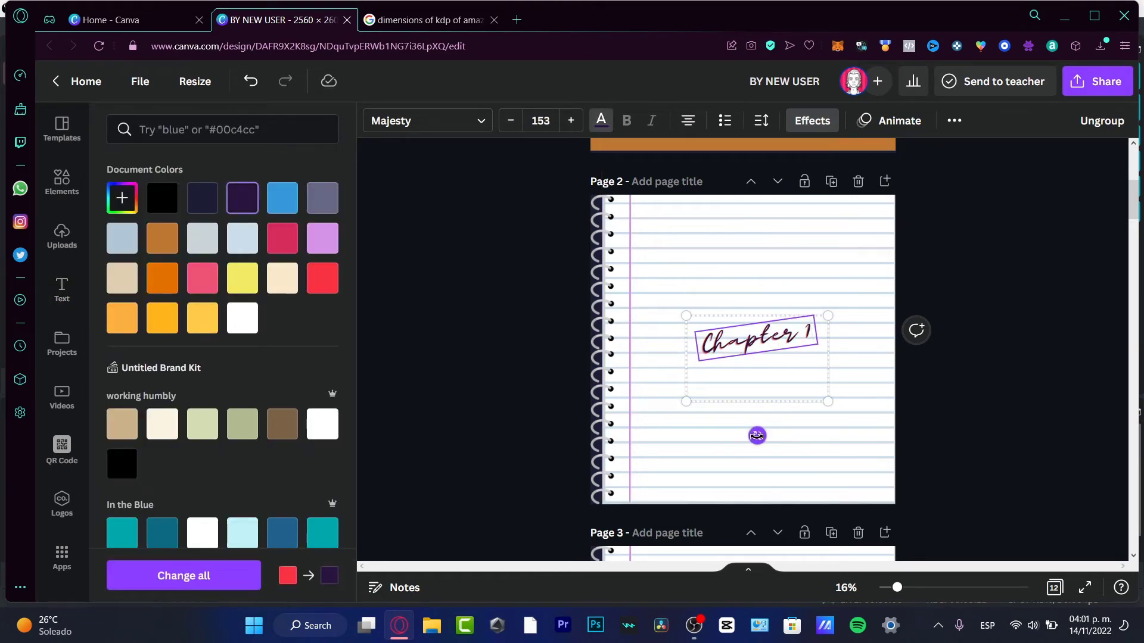
key("ctrl+z")
left_click_drag(772, 312, 767, 258)
key("ctrl+shift+z")
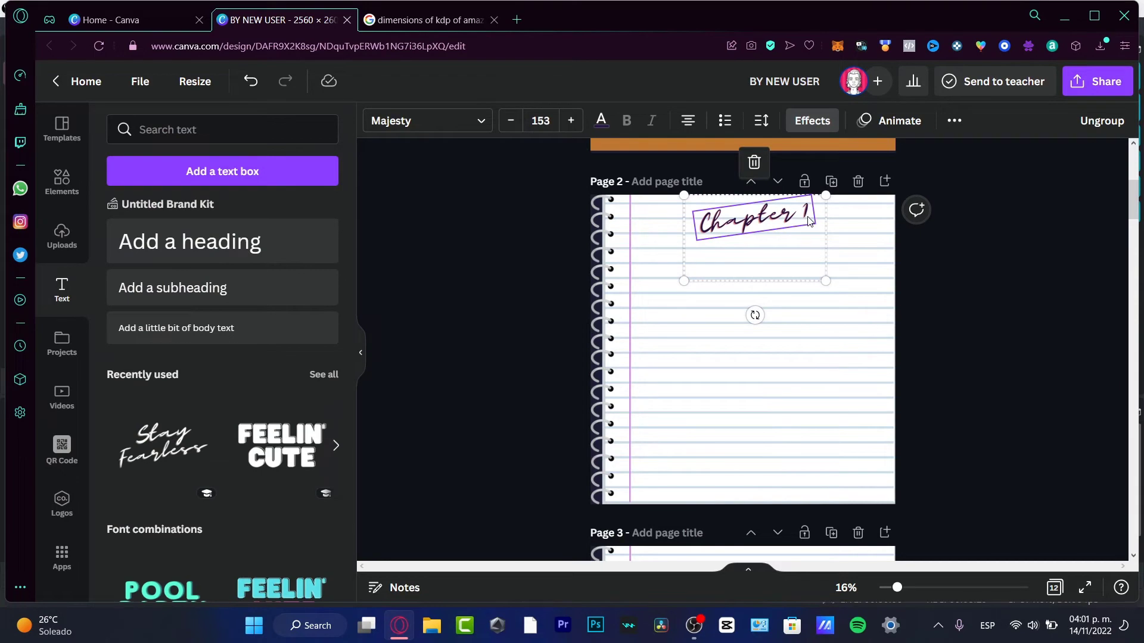
Paste a copy of the "Chapter 1" title onto page 7 of the notebook
left_click(1056, 588)
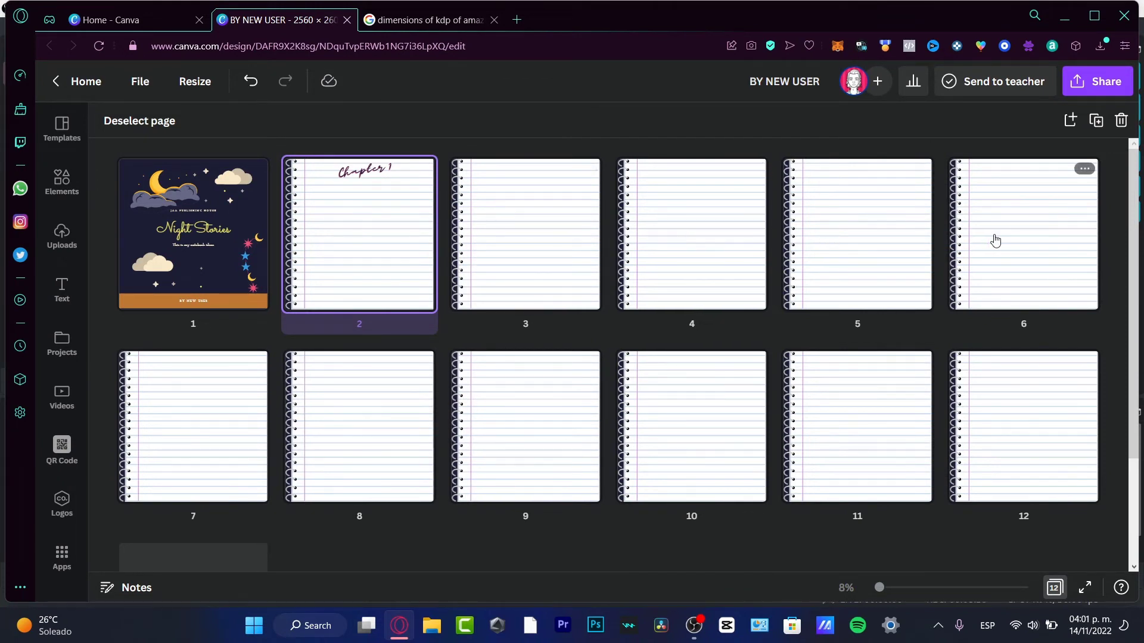
left_click(220, 430)
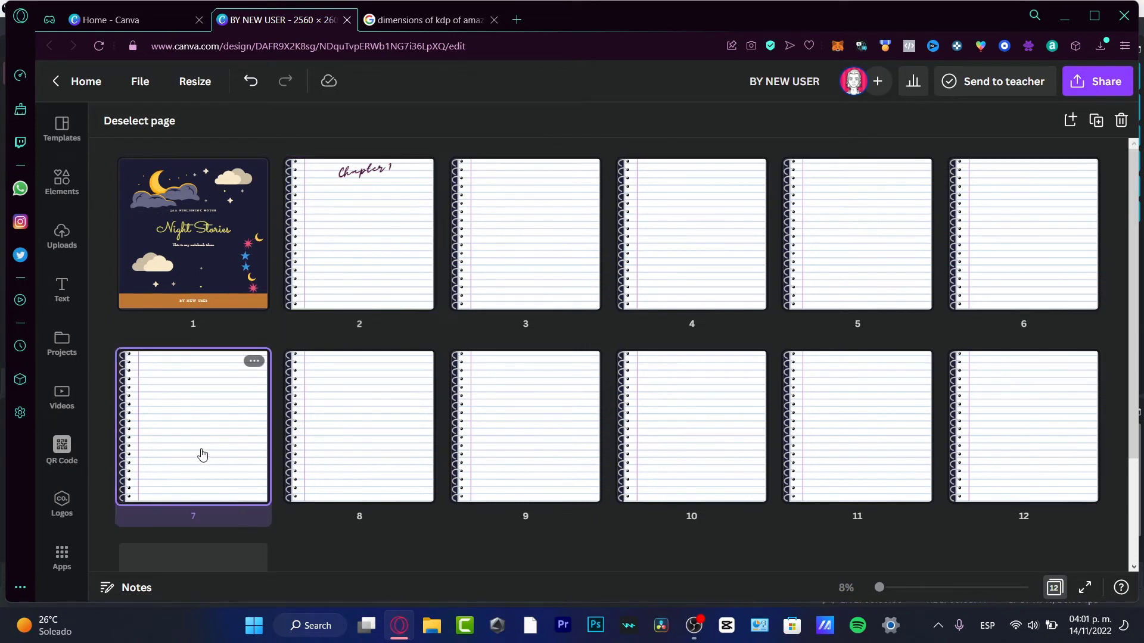
double_click(203, 456)
left_click(744, 312)
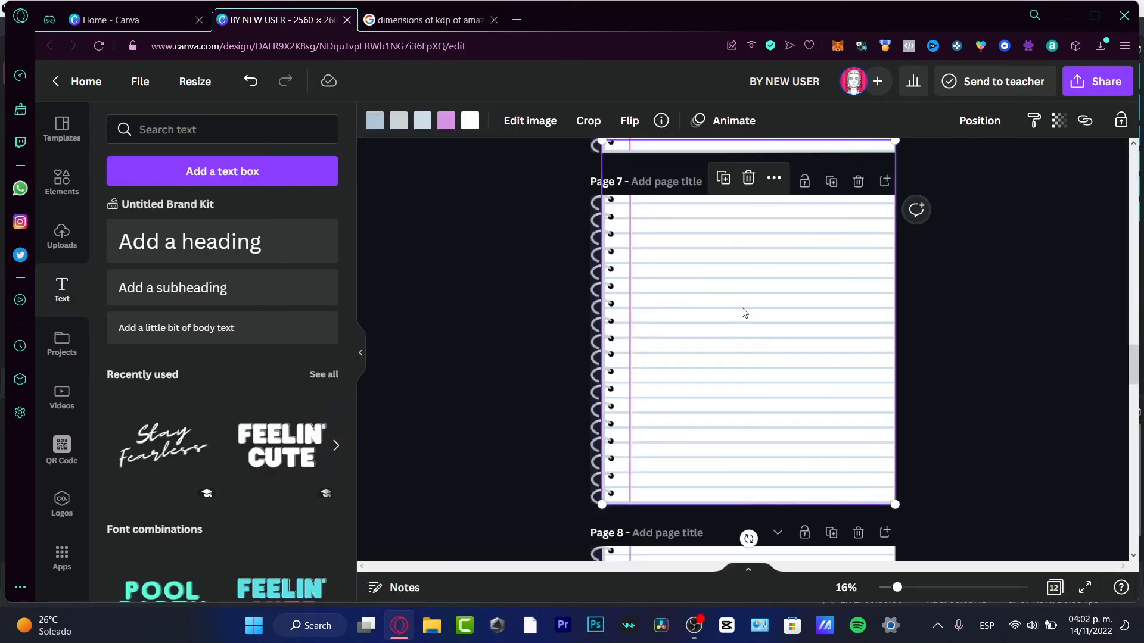
key("ctrl+v")
Change the pasted title on page 7 to "Chapter 2"
left_click(811, 215)
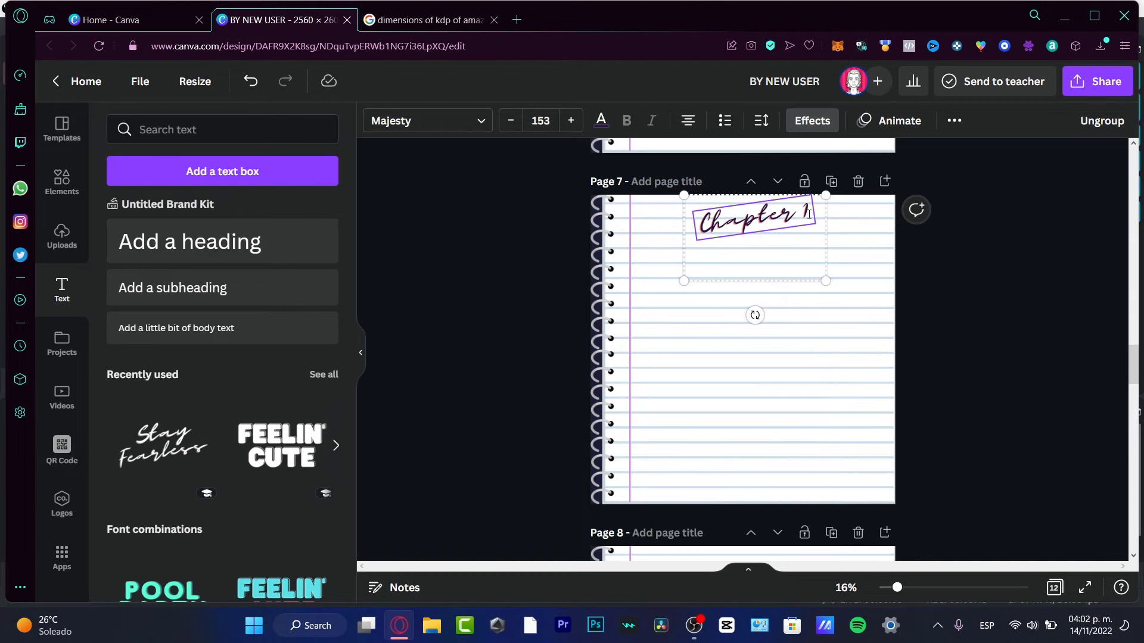
key("BackSpace")
type("2")
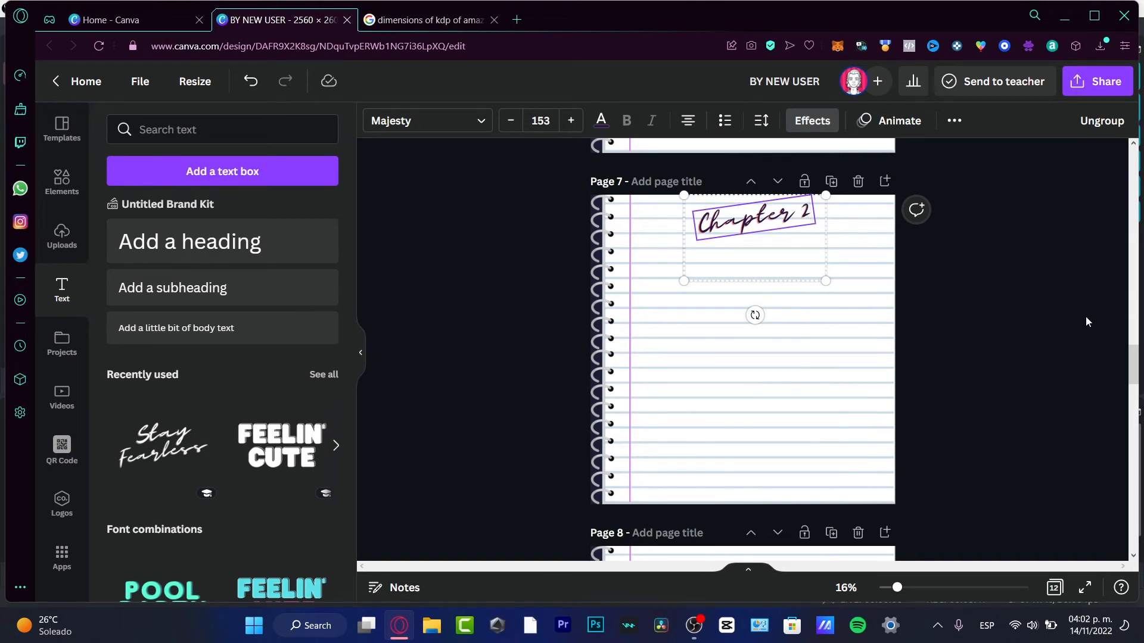
left_click(1057, 345)
In the page overview, title page 2 "CHAPTER 1", page 1 "COVER PAGE" and page 7 "CHAPTER 2"
left_click(1055, 589)
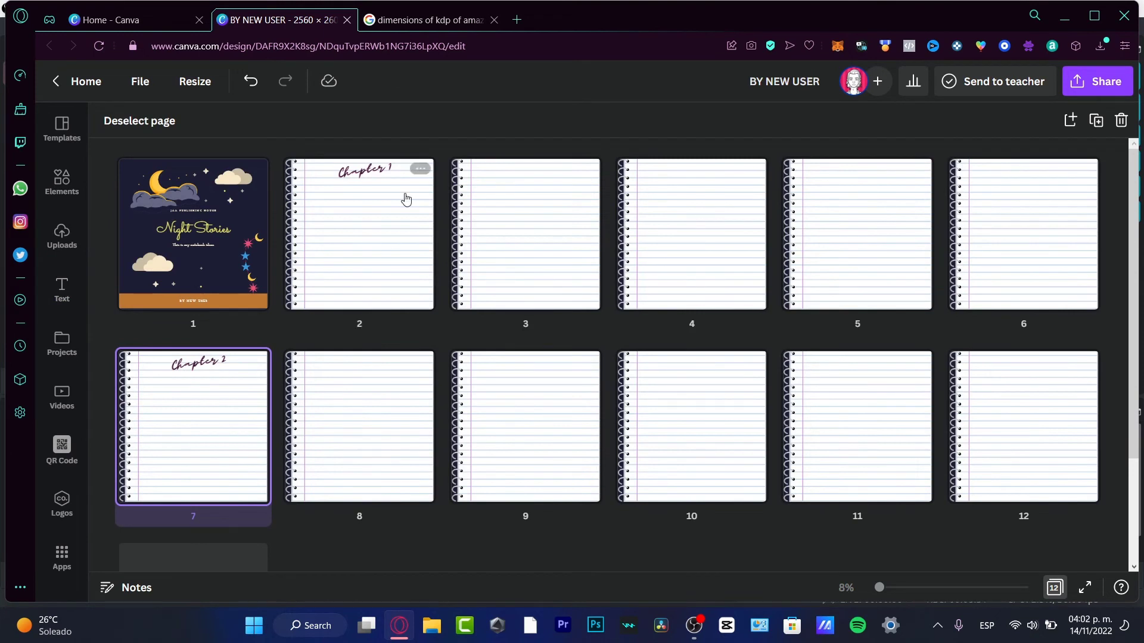
left_click(370, 328)
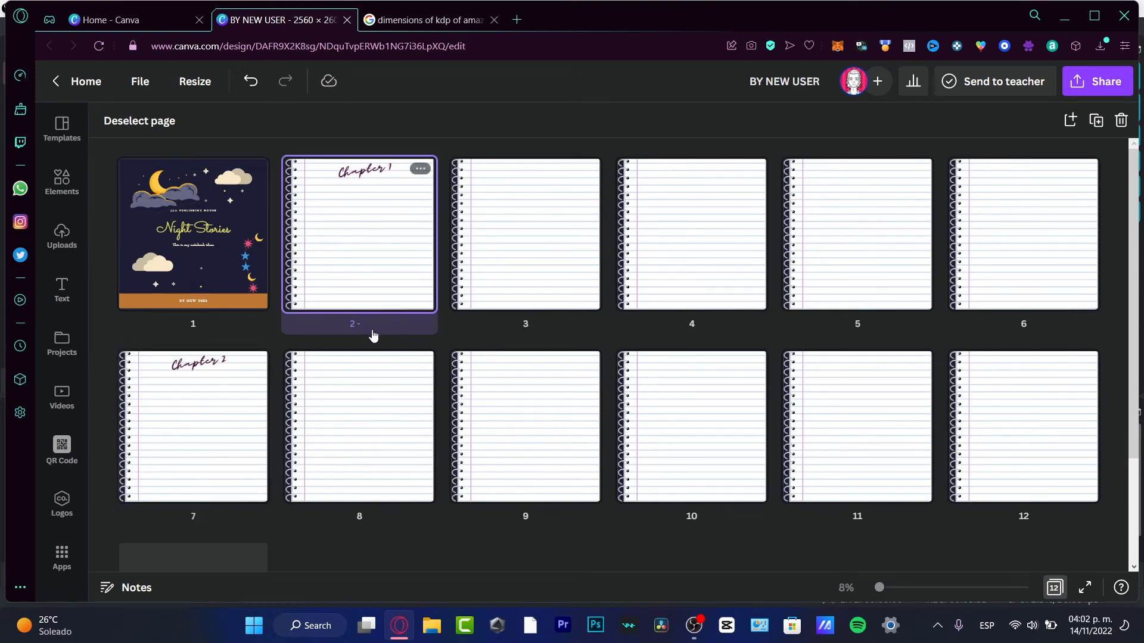
type("CHAPTER 1")
left_click(205, 328)
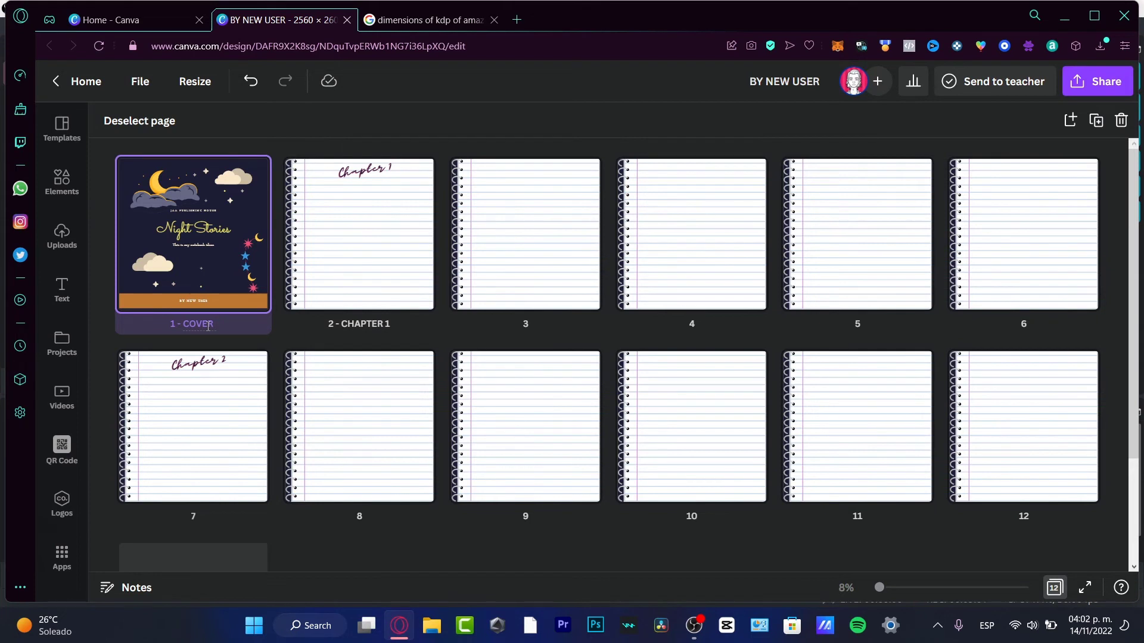
left_click(200, 519)
type("CHAPT")
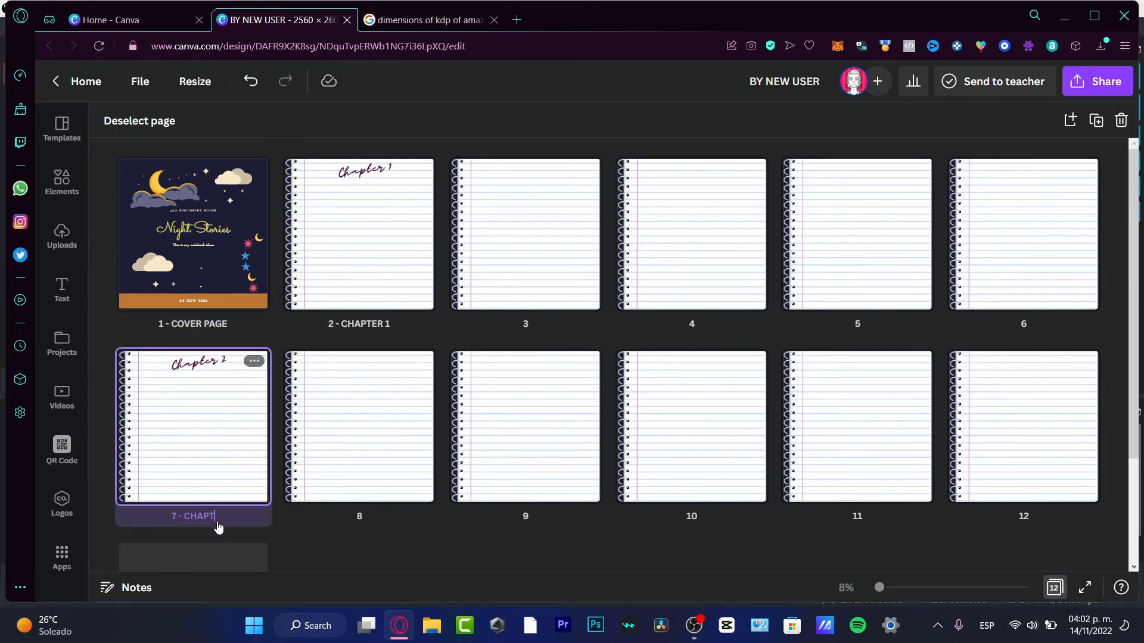
type("ER 2")
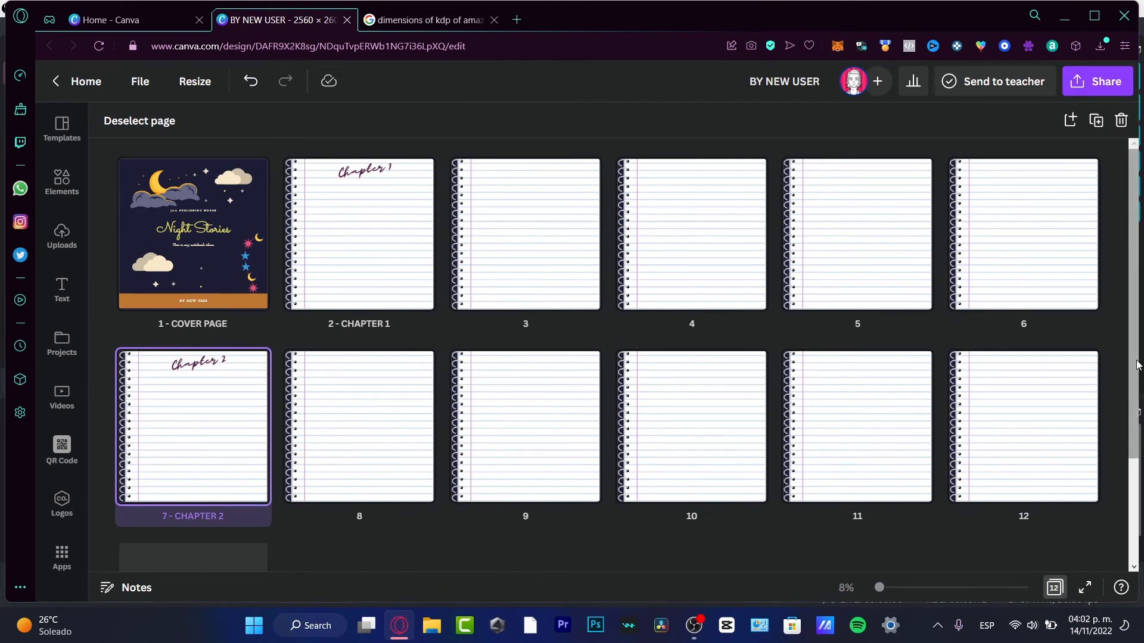
Preview page 7 in full screen and return to the cover page in the editor
left_click(1084, 590)
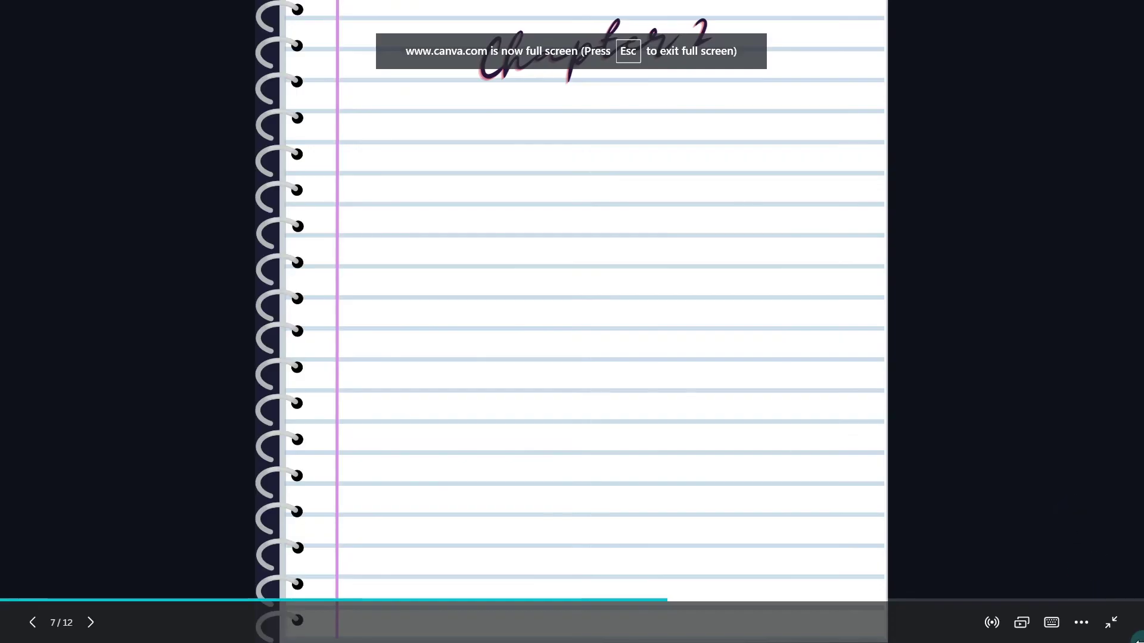
left_click(1114, 621)
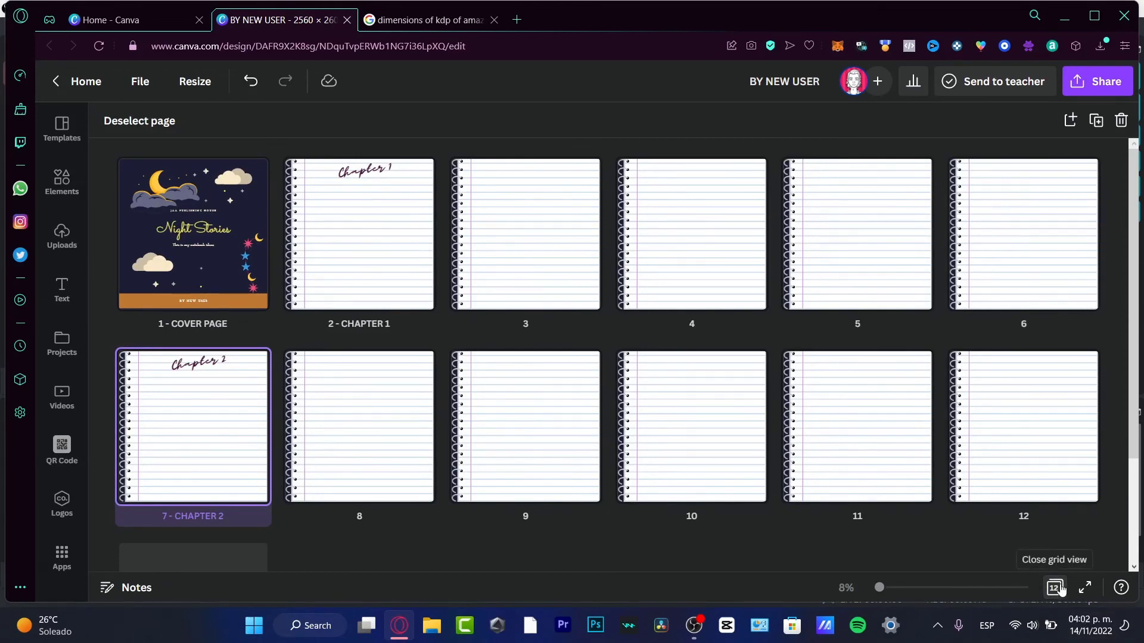
left_click(1055, 589)
scroll(992, 424, "up", 20)
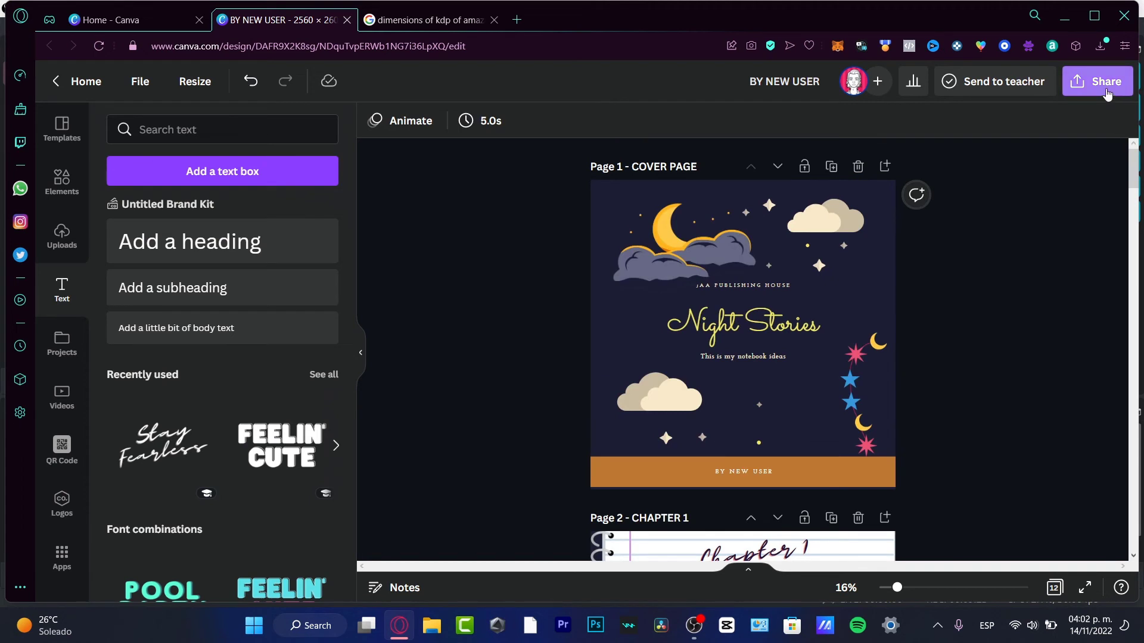
Download all 12 pages of the notebook as a PDF Standard file
left_click(1106, 94)
left_click(1007, 439)
left_click(1003, 448)
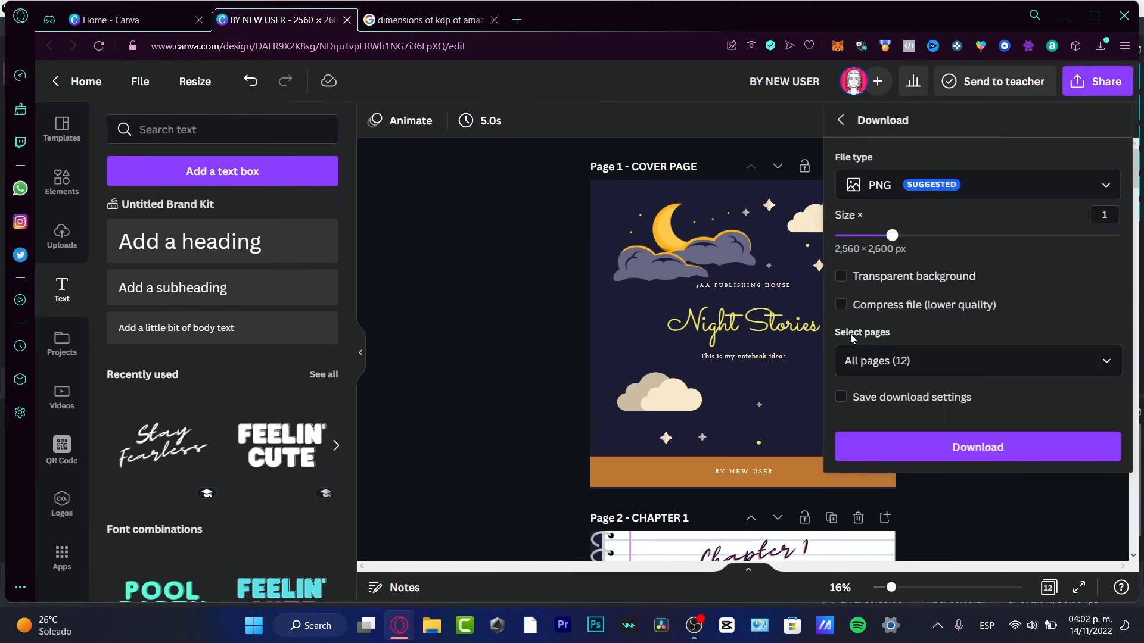
left_click(864, 360)
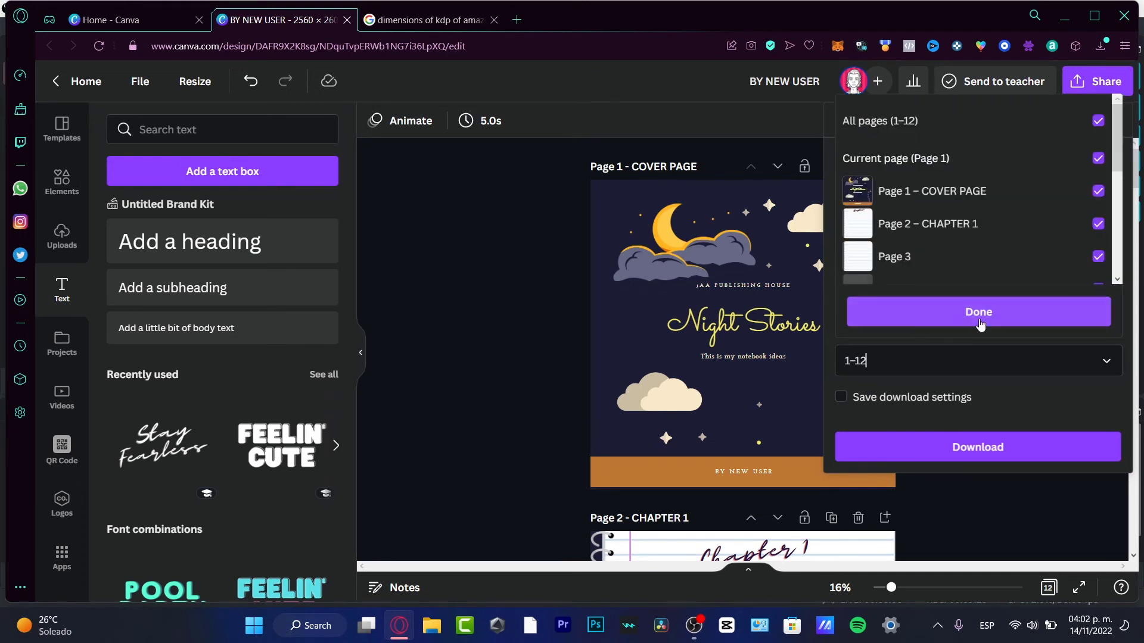
scroll(998, 226, "down", 3)
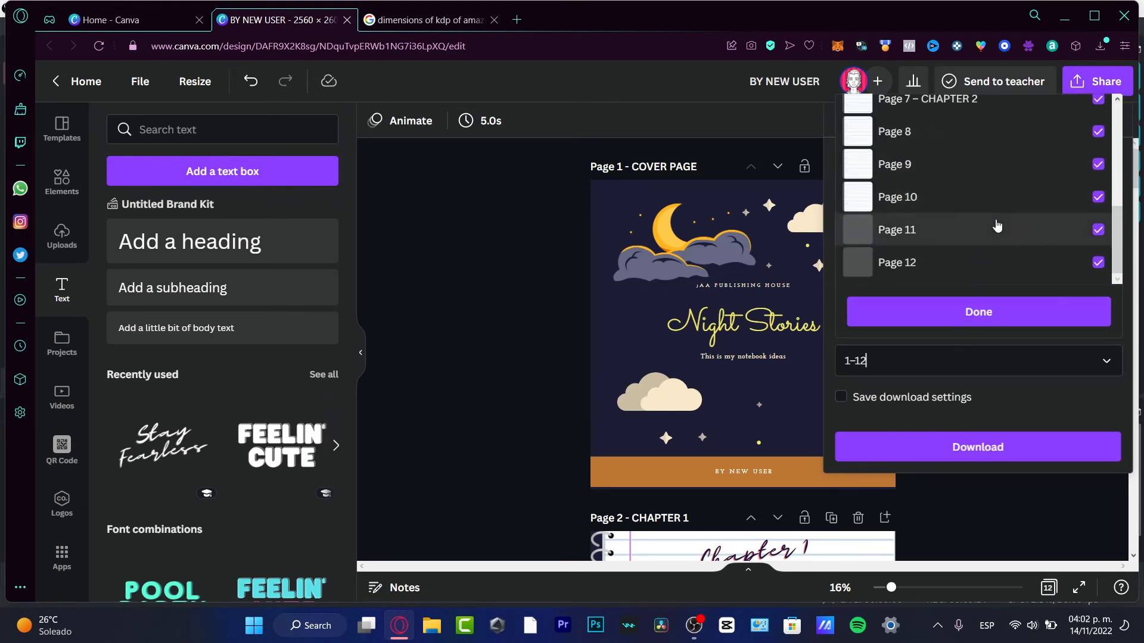
left_click(989, 312)
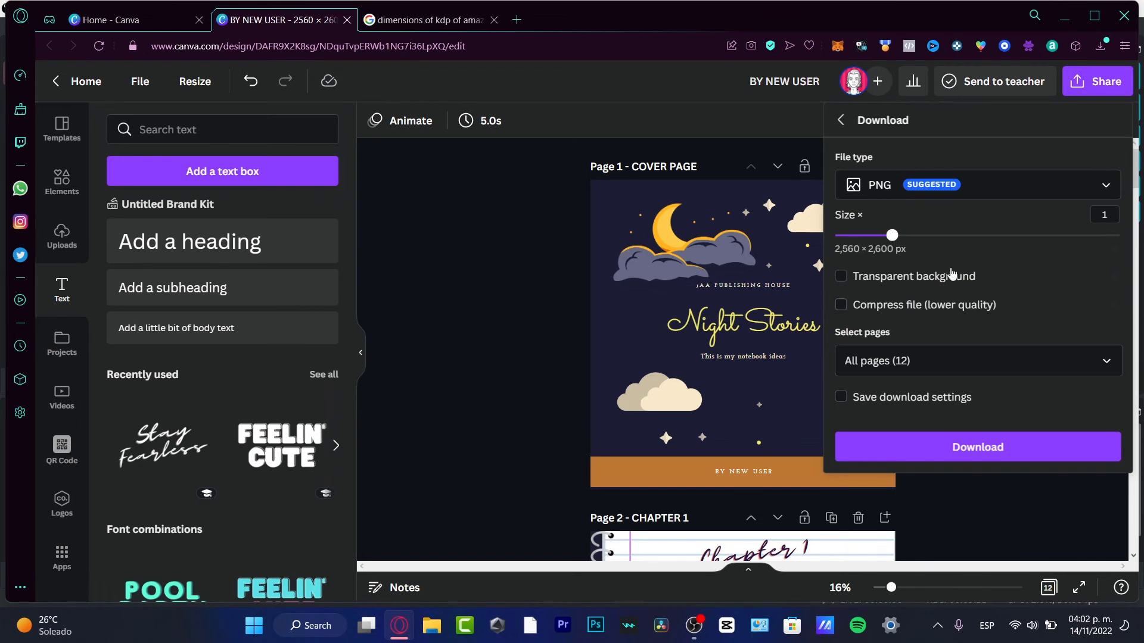
left_click(933, 187)
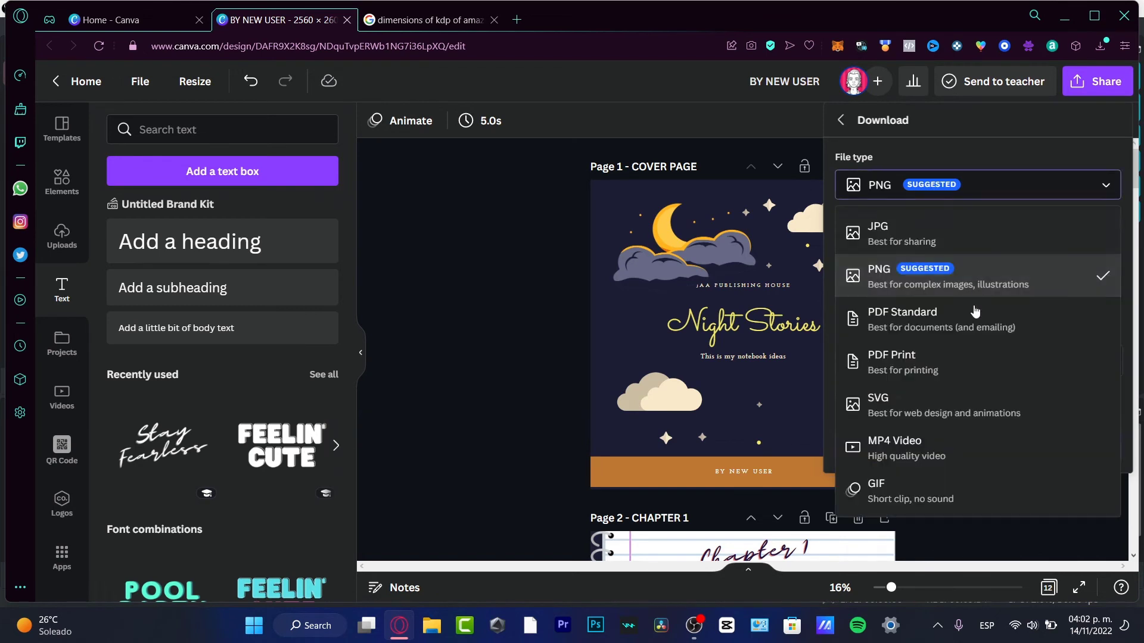
left_click(920, 322)
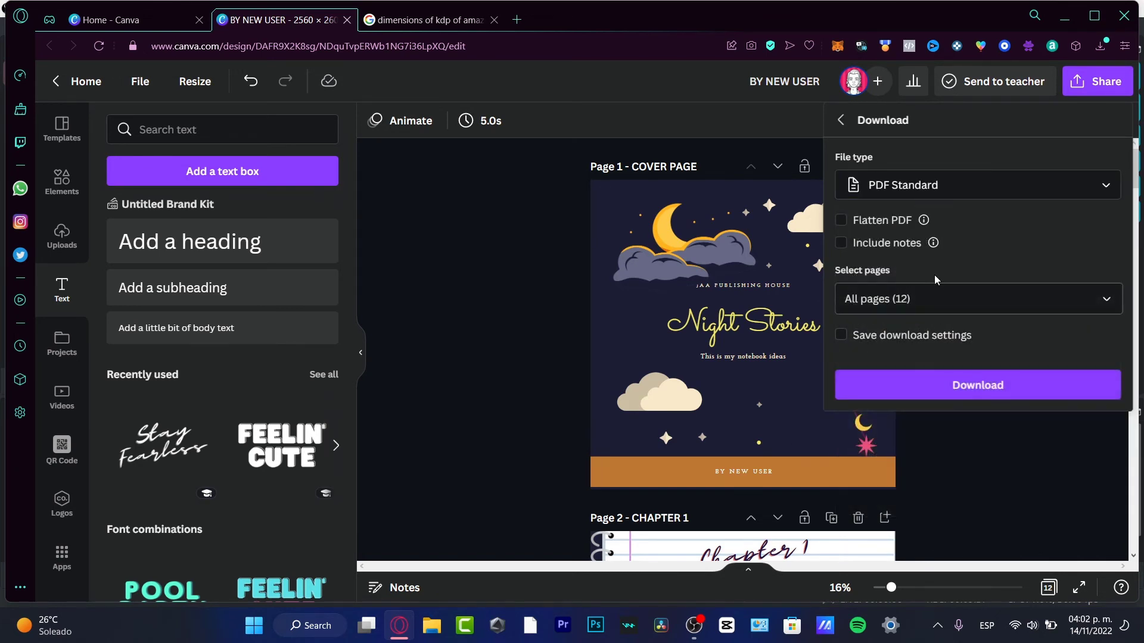
left_click(971, 388)
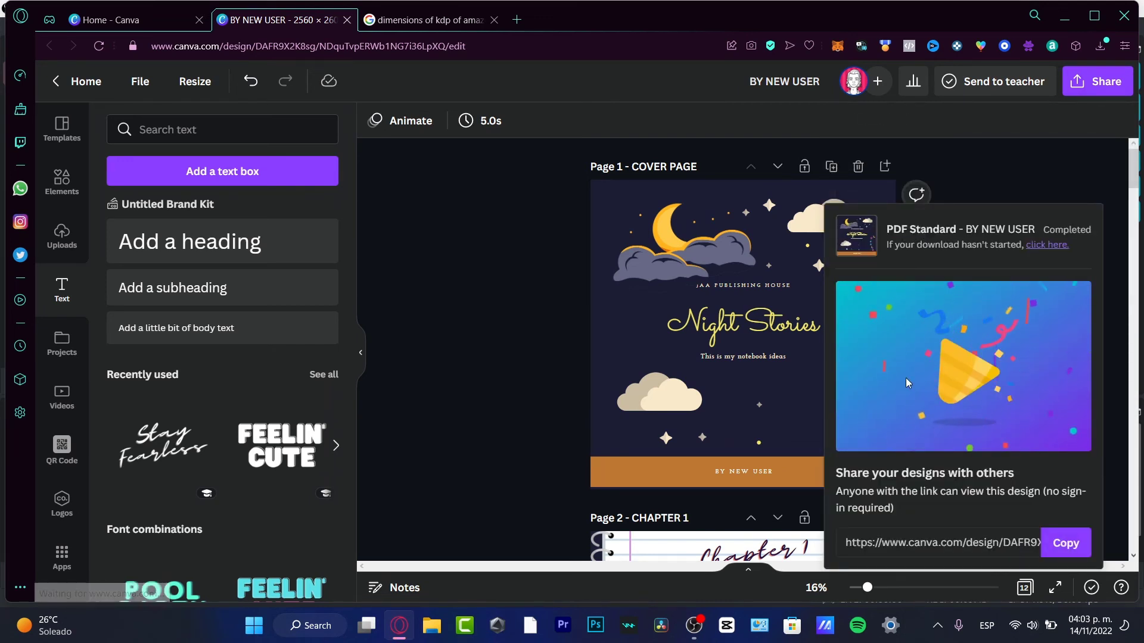
left_click(1045, 184)
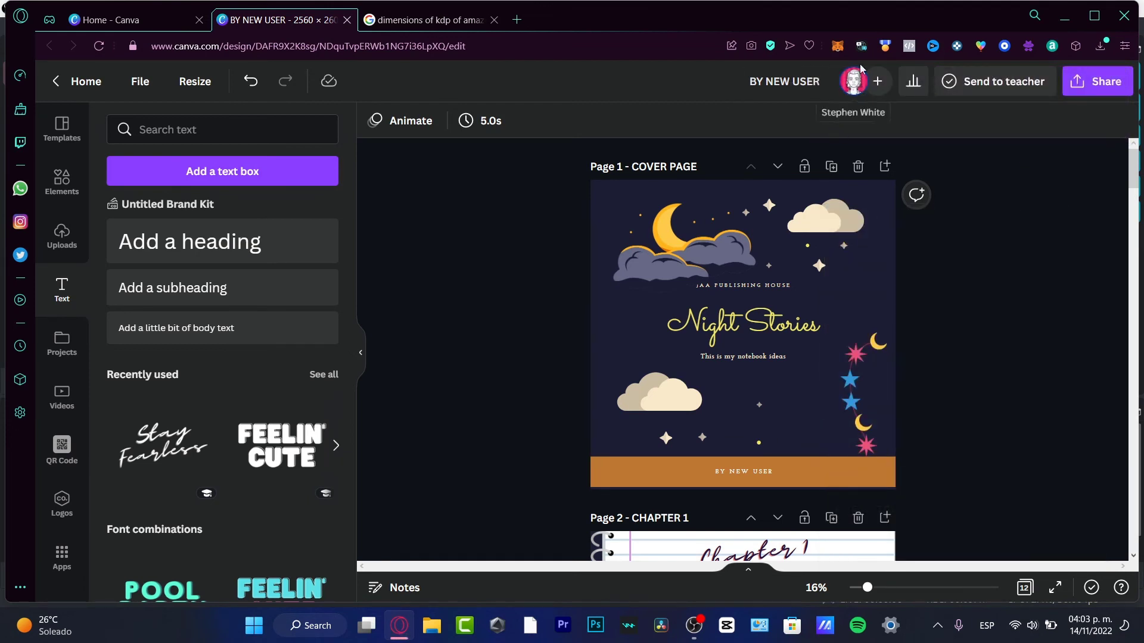
Rename the design "NIGHTSTORES_AMAZONKDP1.1"
left_click(773, 84)
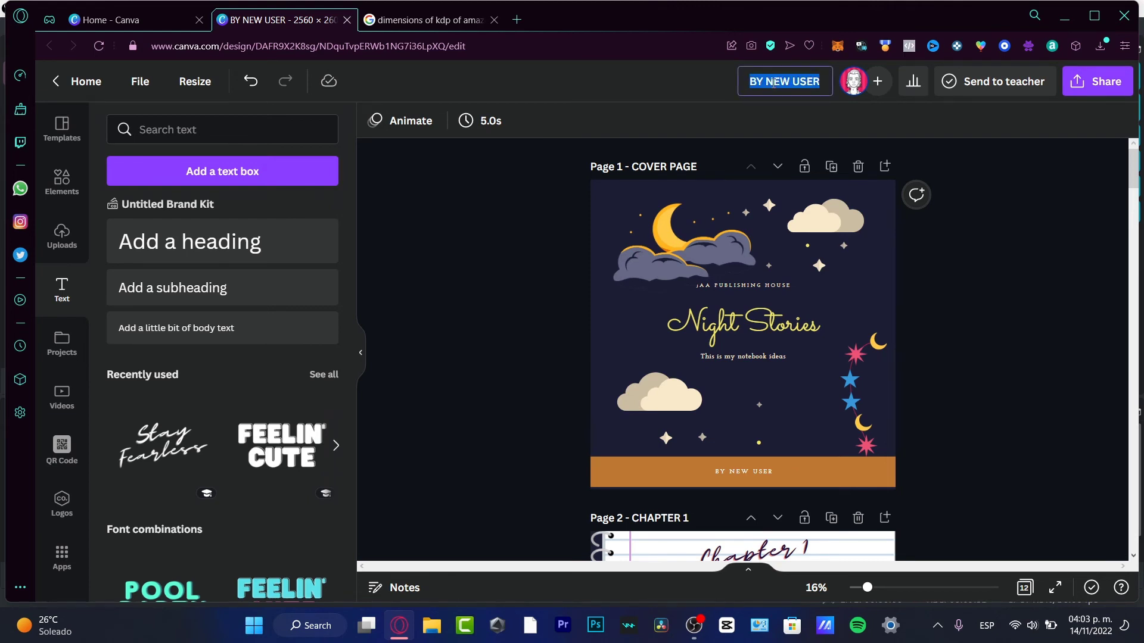
type("NIGHTSTORES")
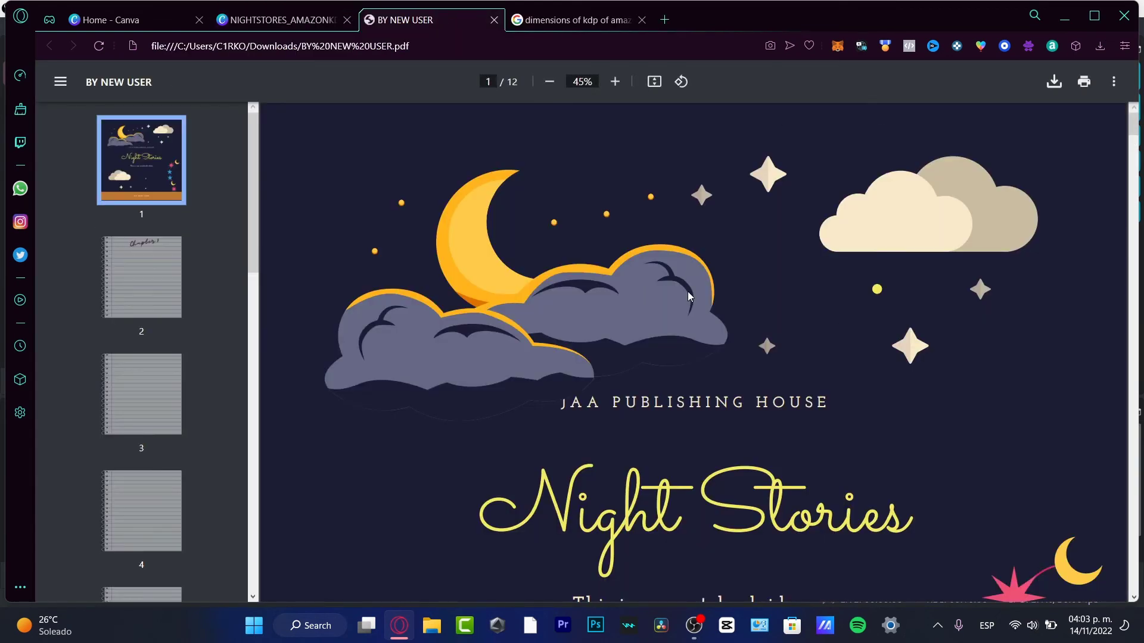
Review the cover and lined pages in the downloaded notebook PDF
scroll(702, 332, "down", 7)
scroll(582, 376, "down", 8)
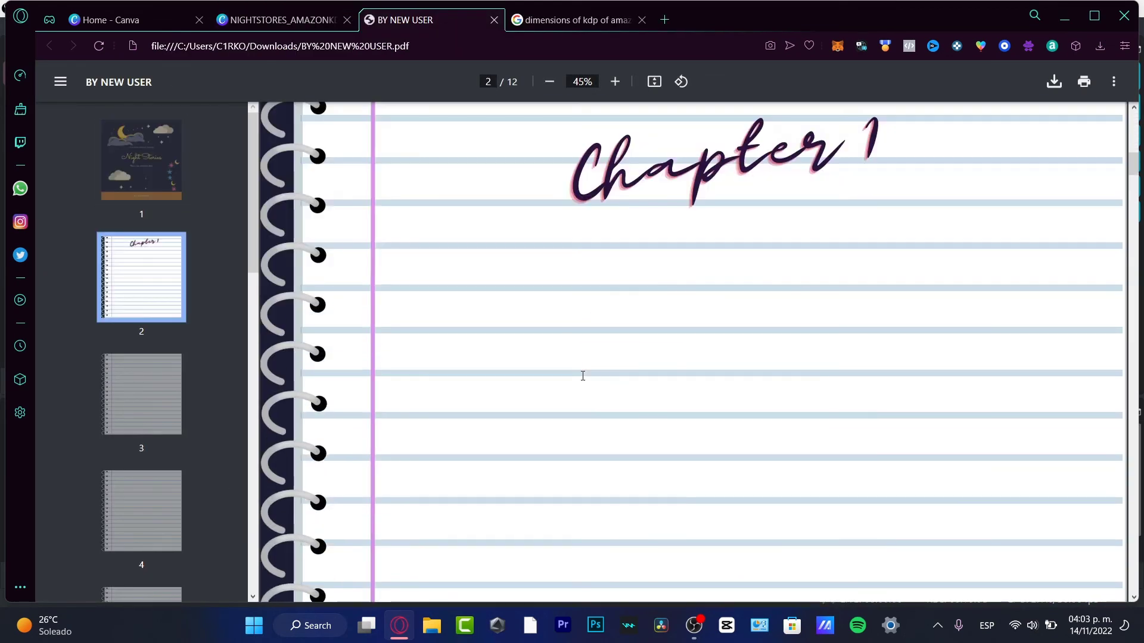
scroll(583, 376, "down", 5)
scroll(512, 172, "up", 10)
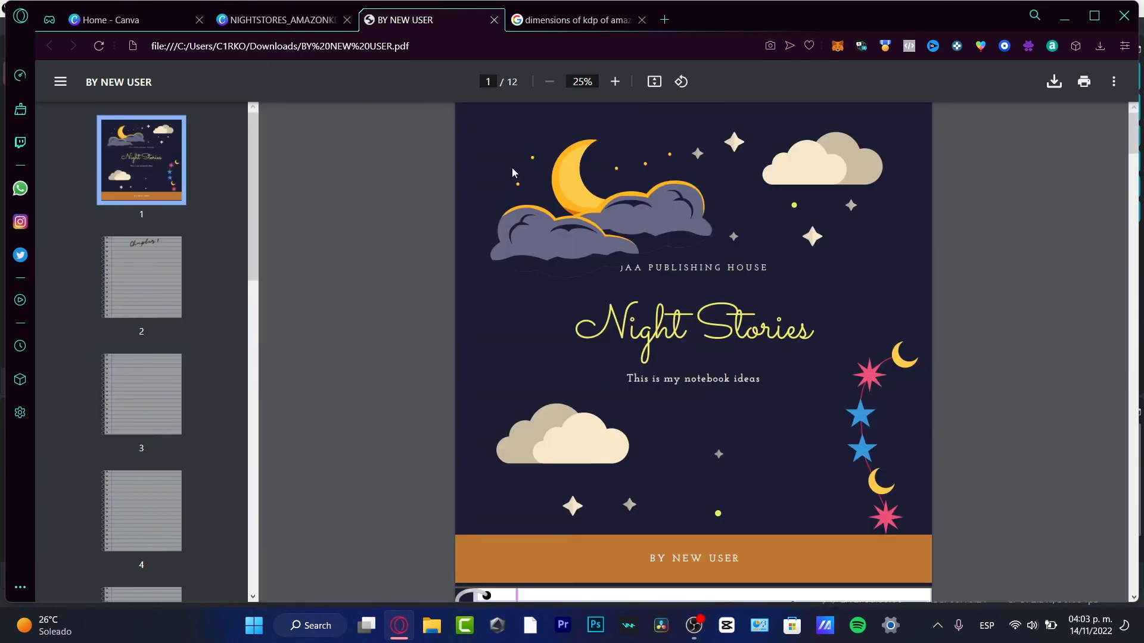
Search Google for "AMAZON KDP", open the Kindle Direct Publishing site and sign in to reach the bookshelf
left_click(572, 23)
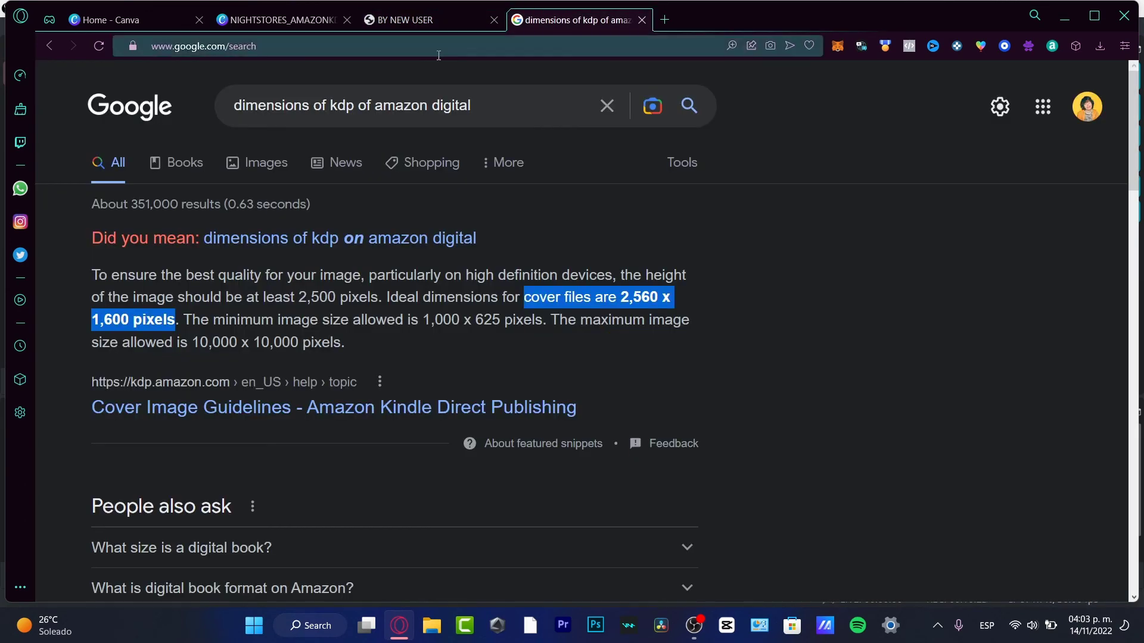
left_click(437, 53)
type("AMAZON KDP")
key("Return")
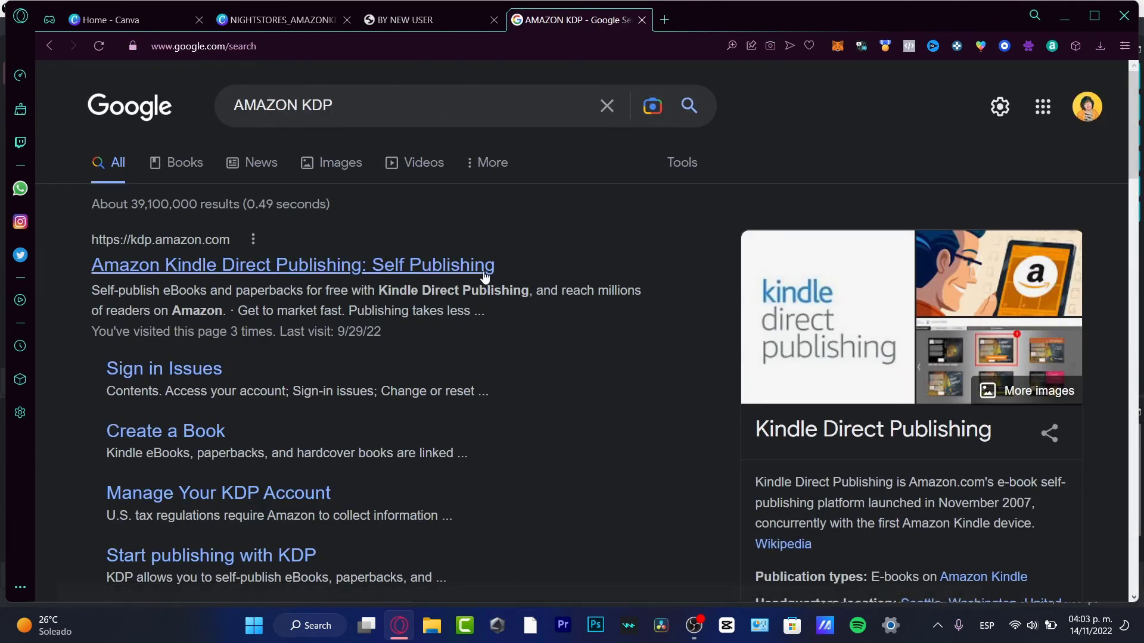
left_click(304, 265)
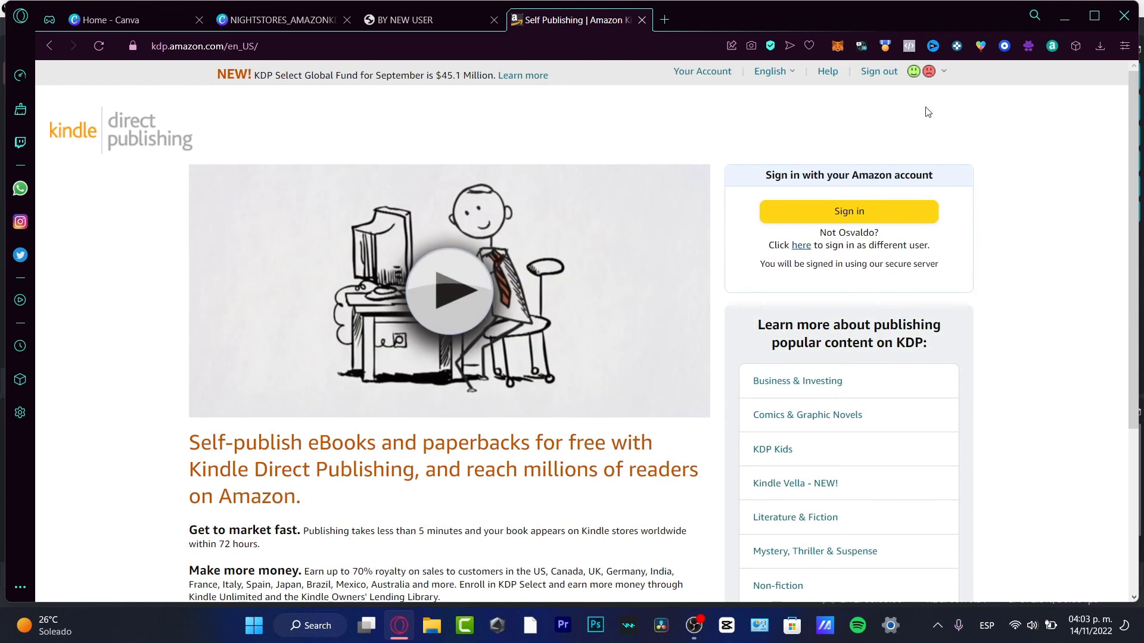
left_click(849, 211)
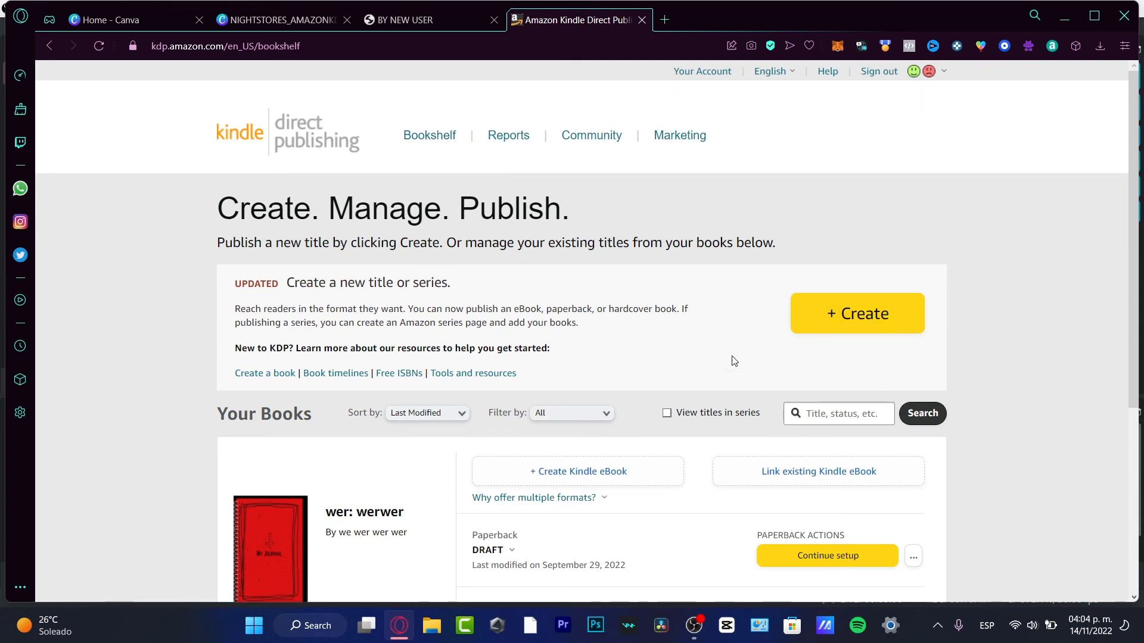
Start creating a new paperback title on Kindle Direct Publishing
left_click(821, 327)
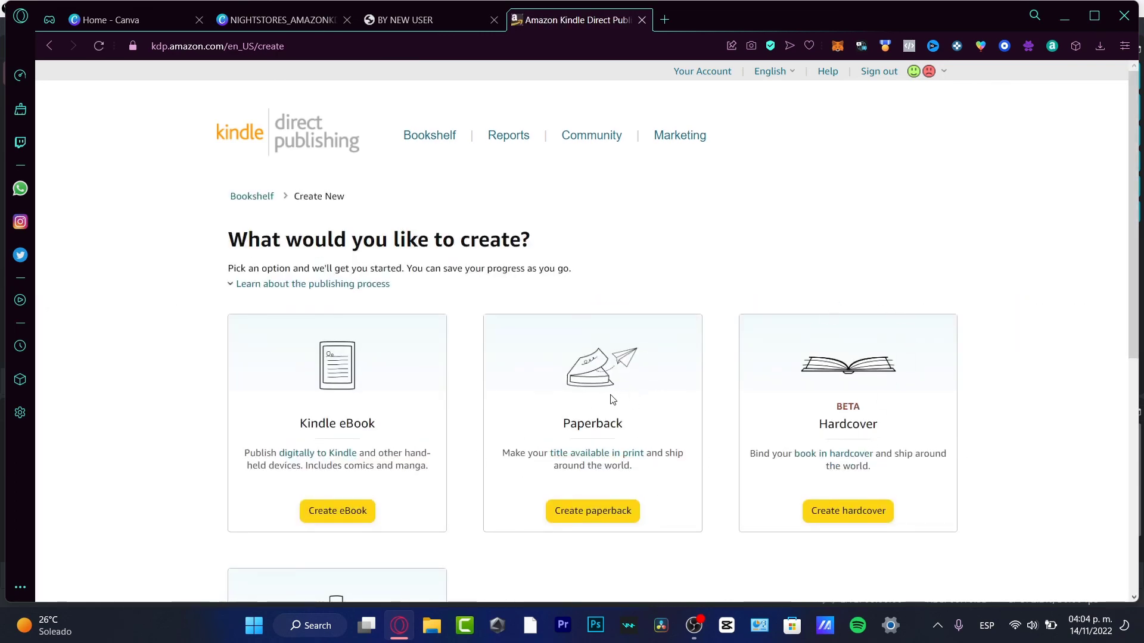
scroll(675, 422, "down", 3)
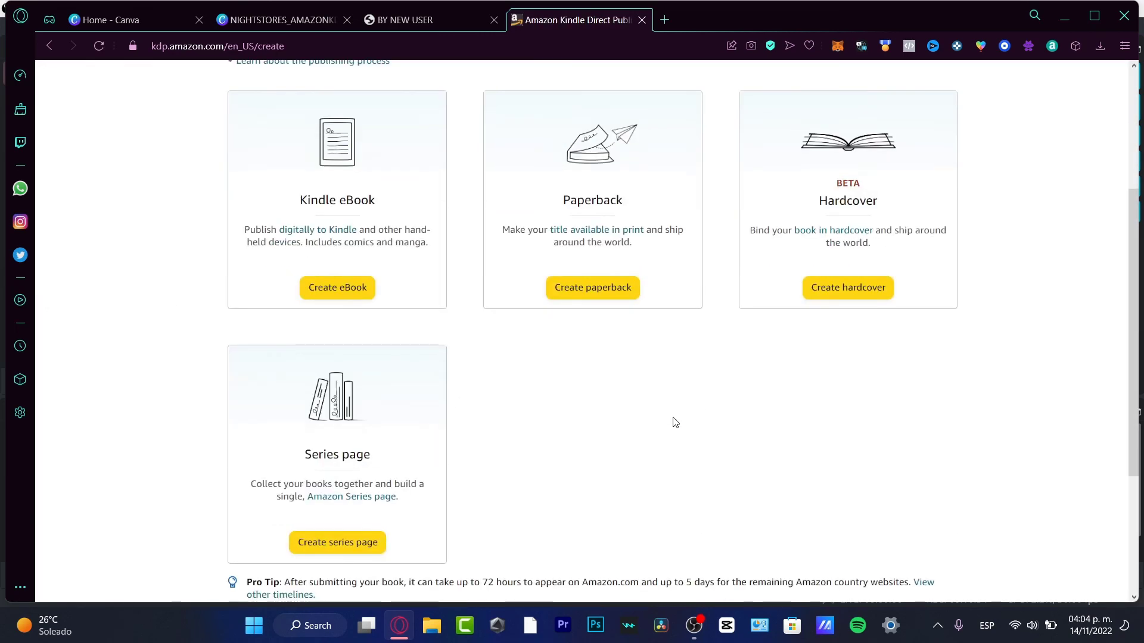
left_click(619, 292)
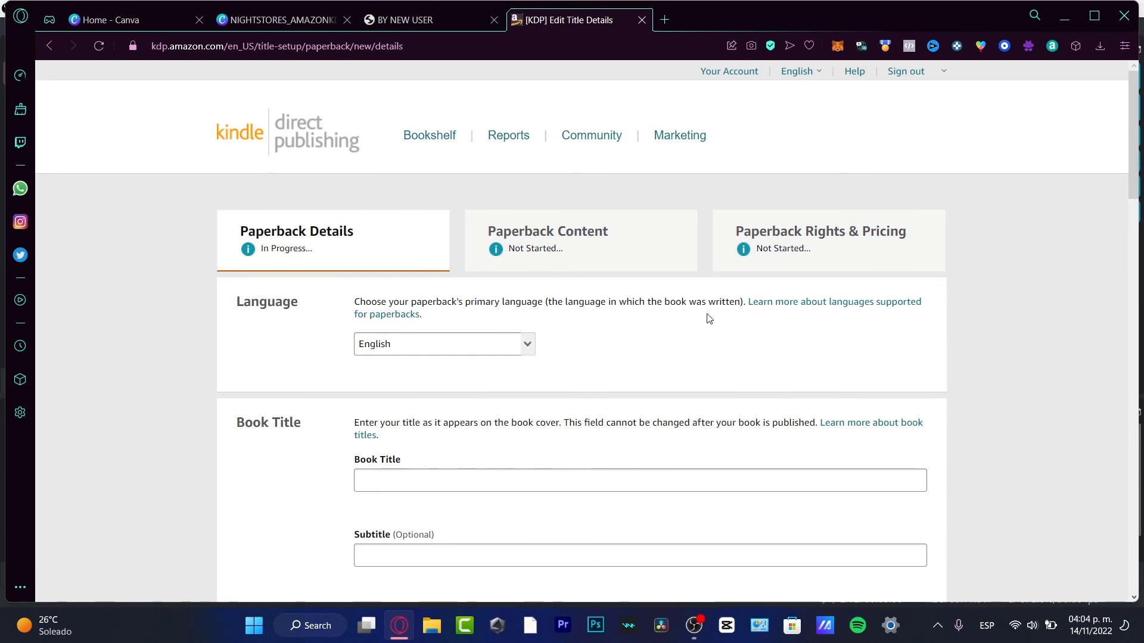
Look through the Paperback Details form down to the Adult Content section, and switch back to the notebook design in Canva
scroll(771, 373, "down", 15)
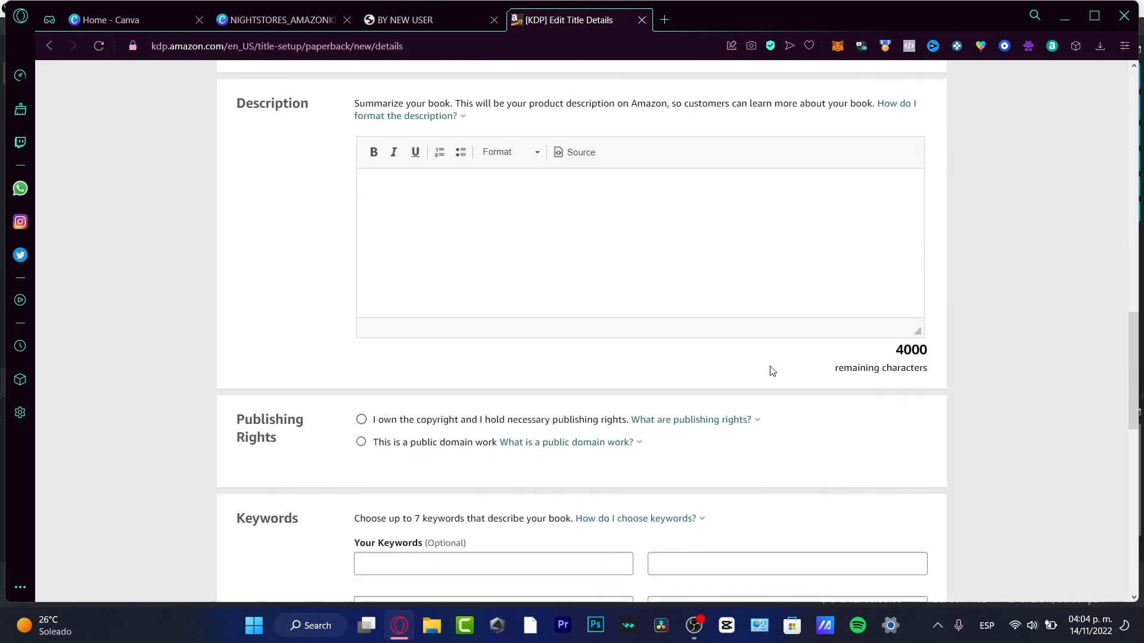
scroll(772, 374, "down", 10)
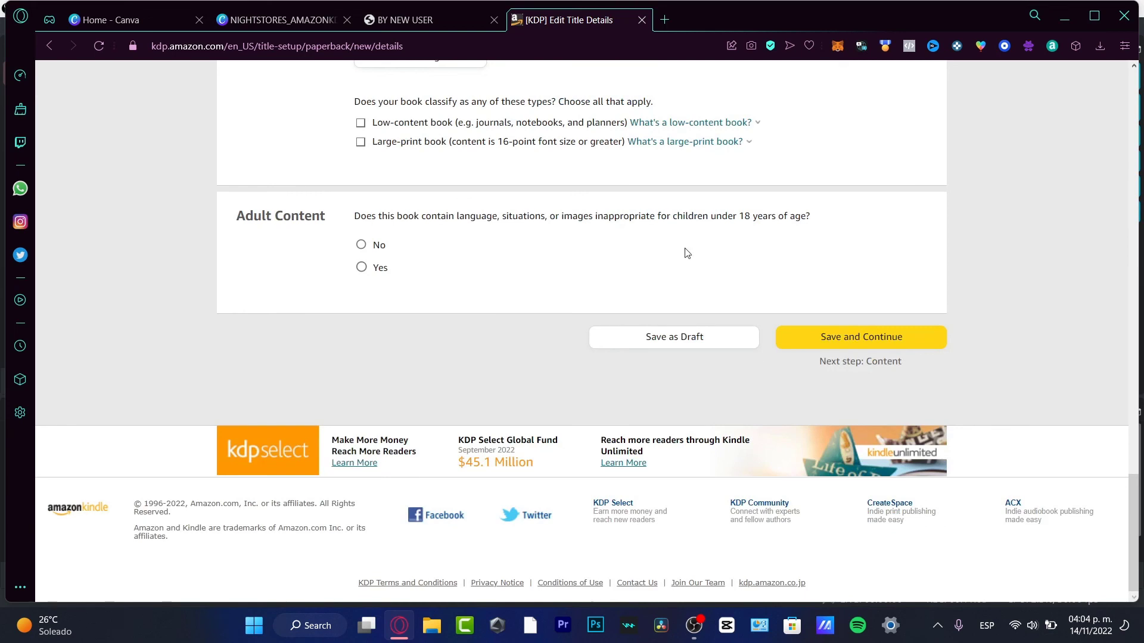
left_click(279, 19)
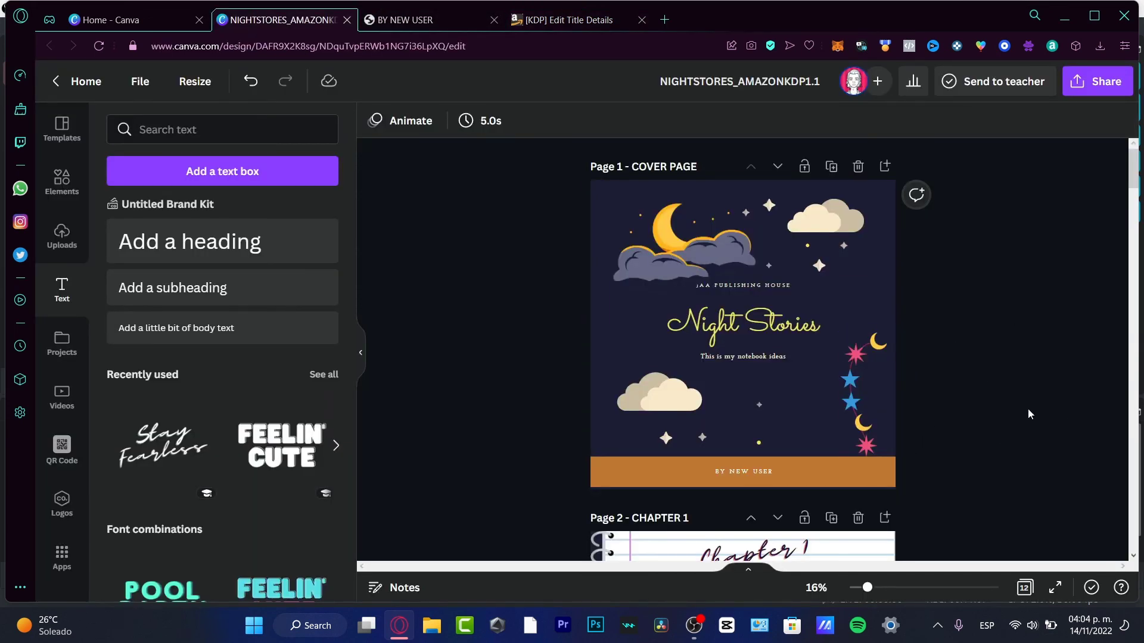